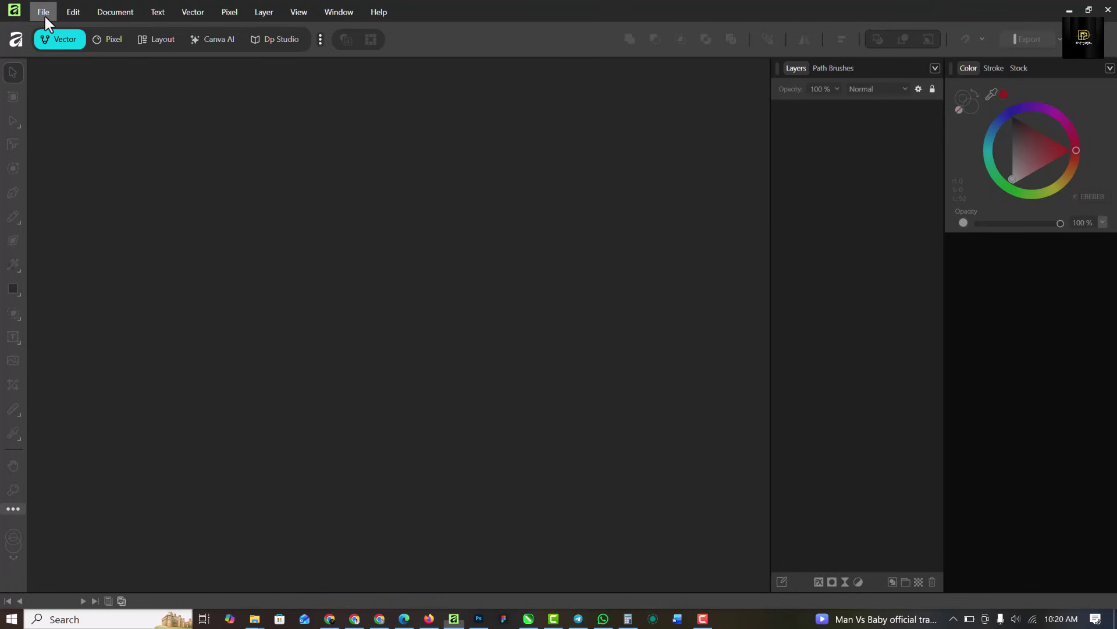
# Create a new document in inches, 4 in wide and 5 in high, at 300 DPI.
pyautogui.click(44, 16)
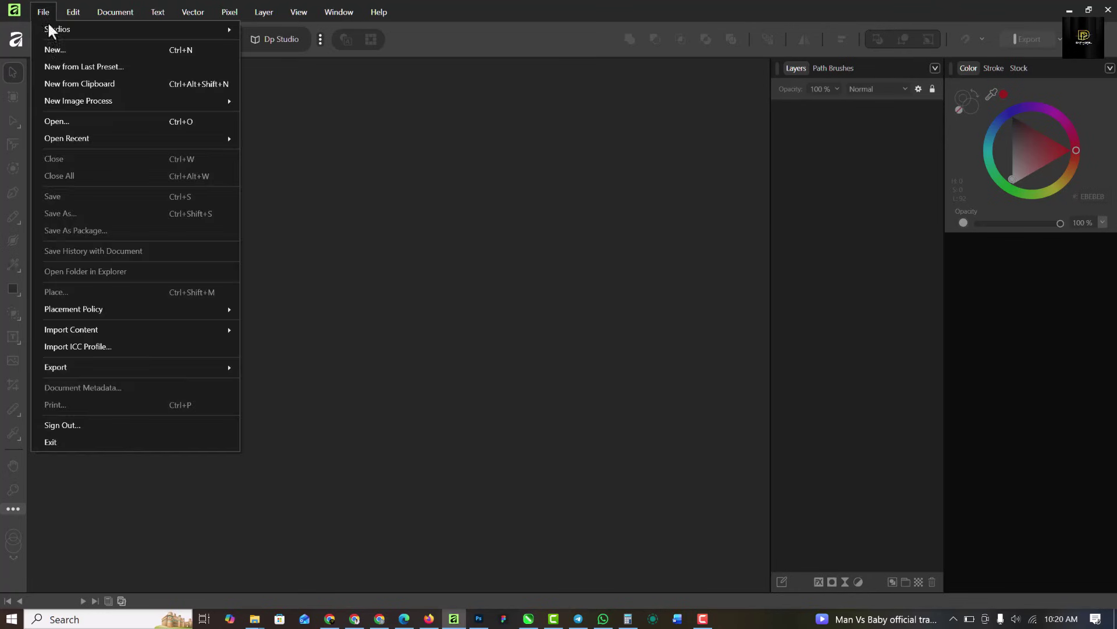
pyautogui.click(54, 46)
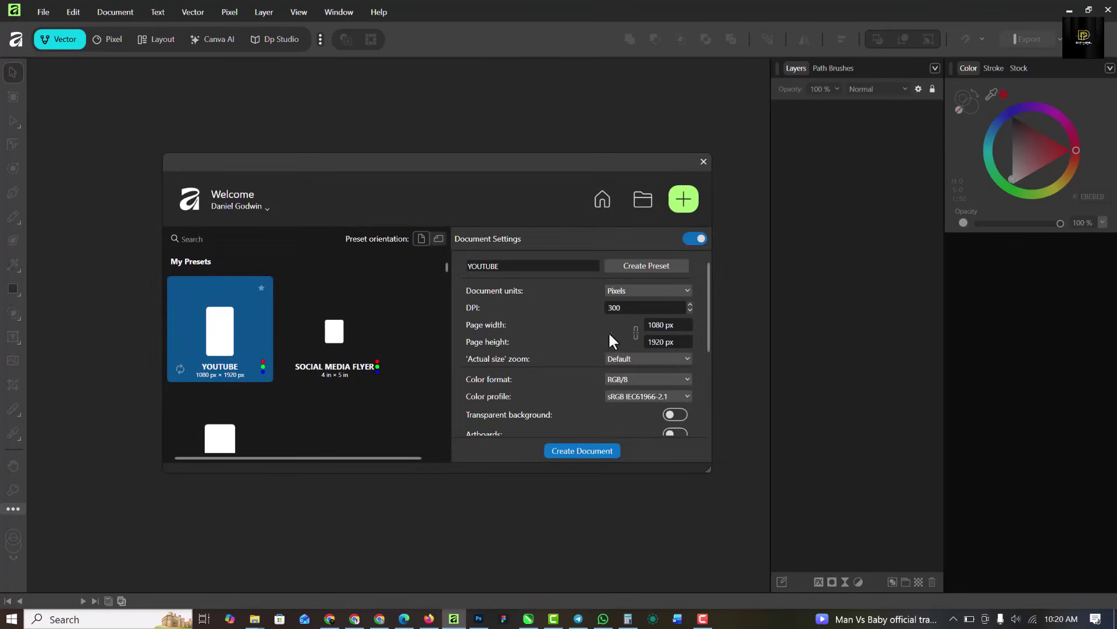
pyautogui.click(670, 291)
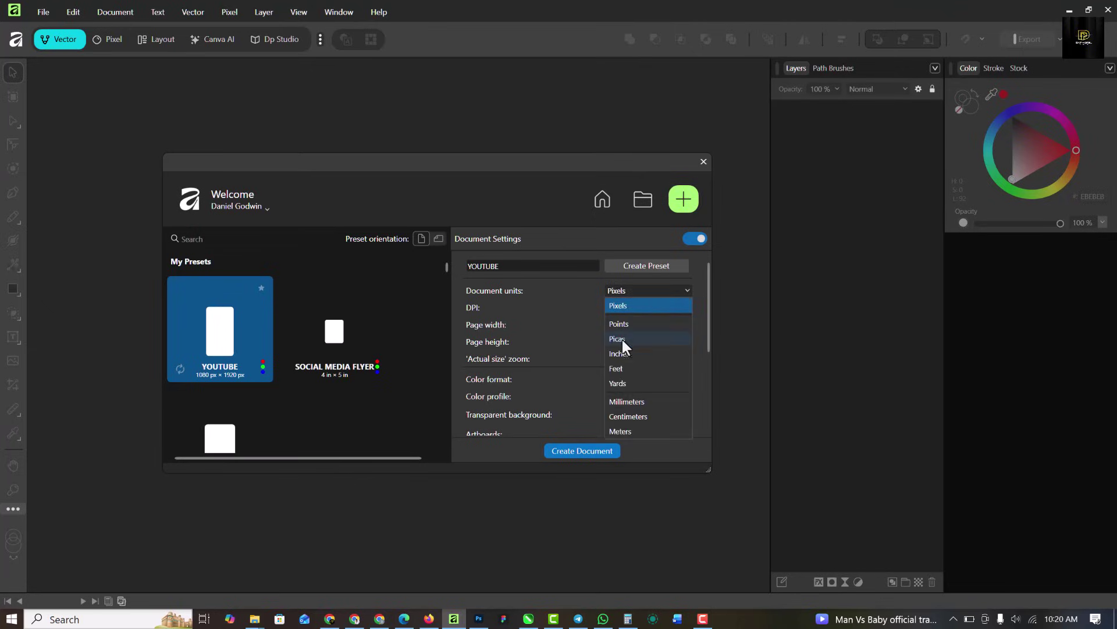
pyautogui.click(620, 354)
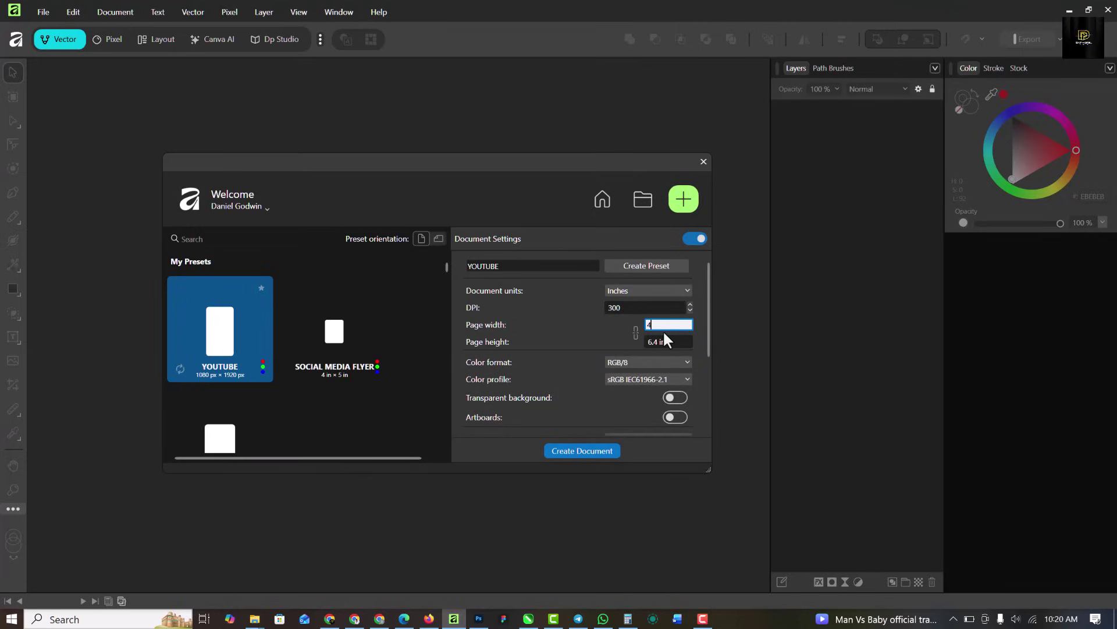
pyautogui.write('5')
pyautogui.scroll(-3, 667, 372)
pyautogui.scroll(-1, 669, 376)
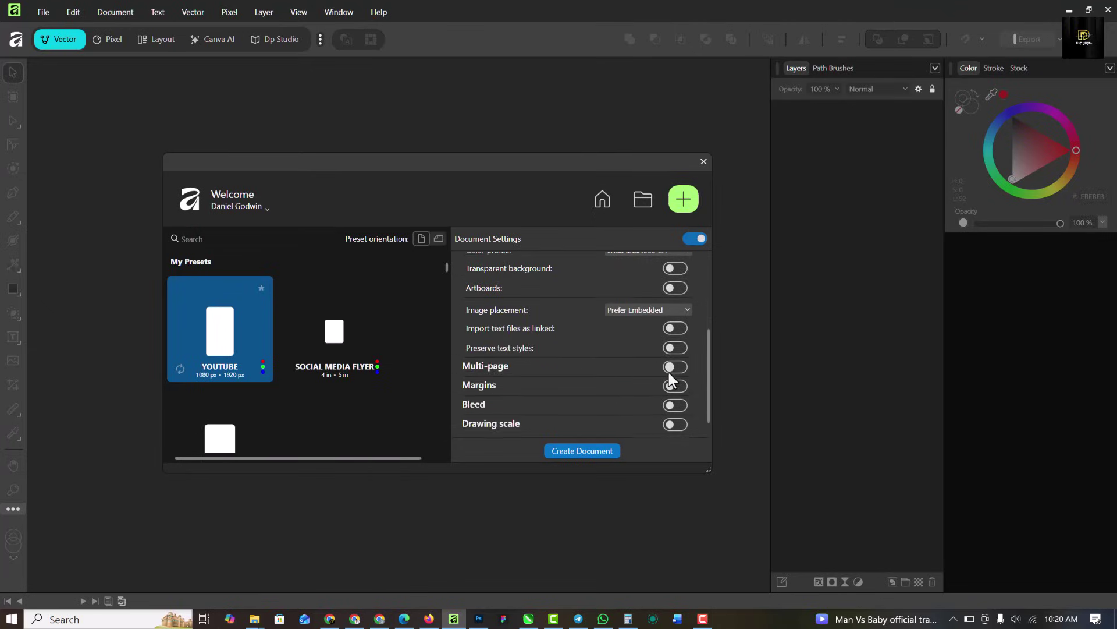
pyautogui.click(598, 447)
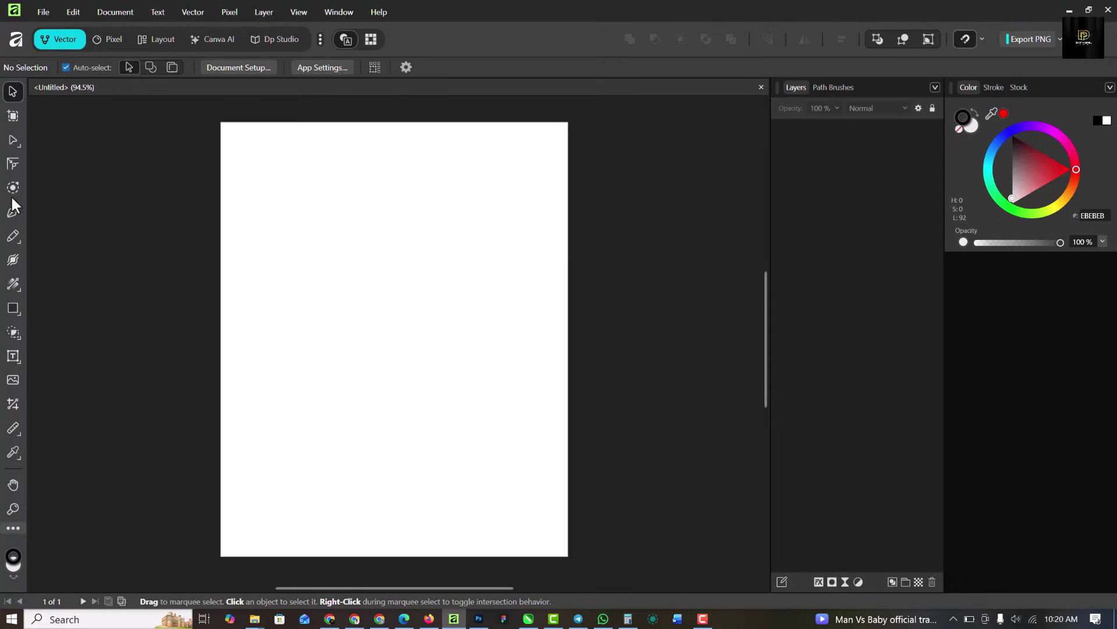
# Draw a rectangle slightly larger than the page and give it a white fill and no stroke.
pyautogui.click(13, 308)
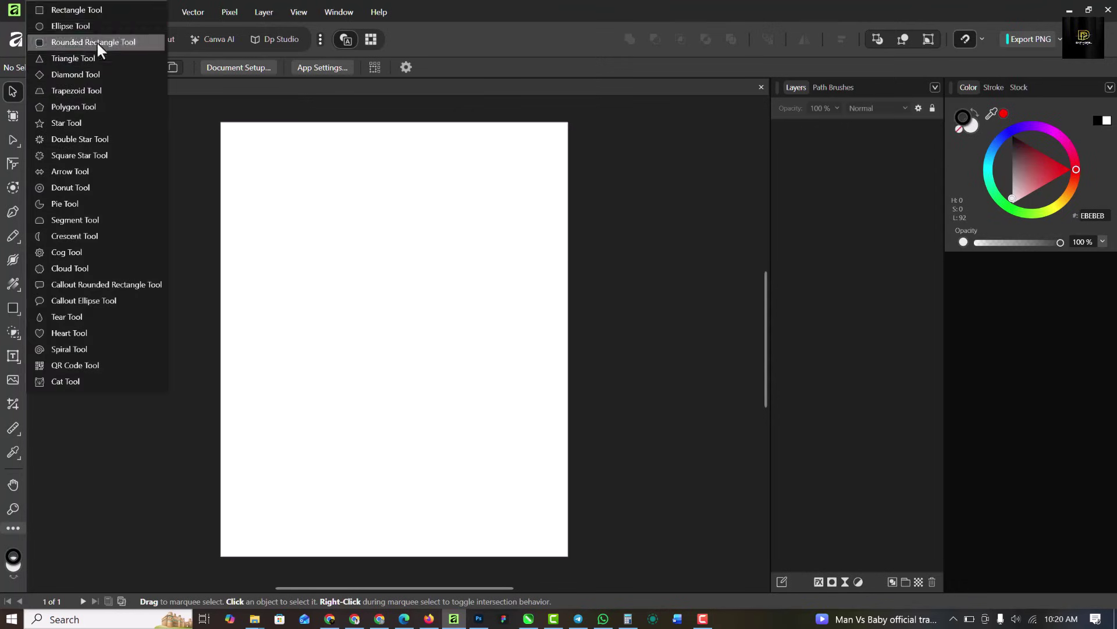
pyautogui.click(103, 6)
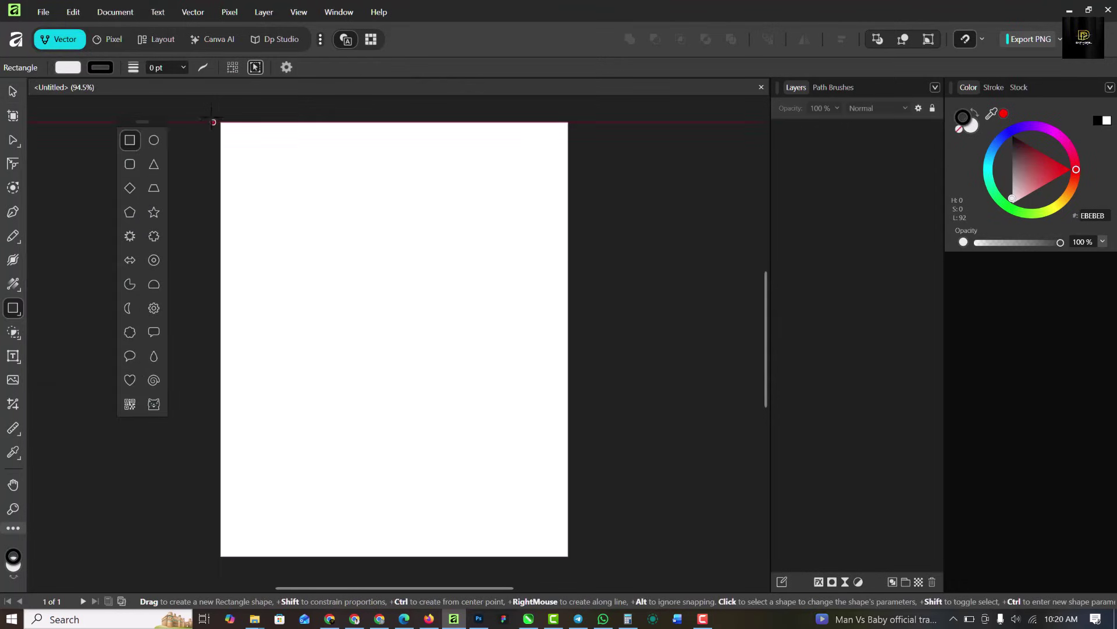
pyautogui.moveTo(211, 110); pyautogui.dragTo(575, 538)
pyautogui.click(1102, 124)
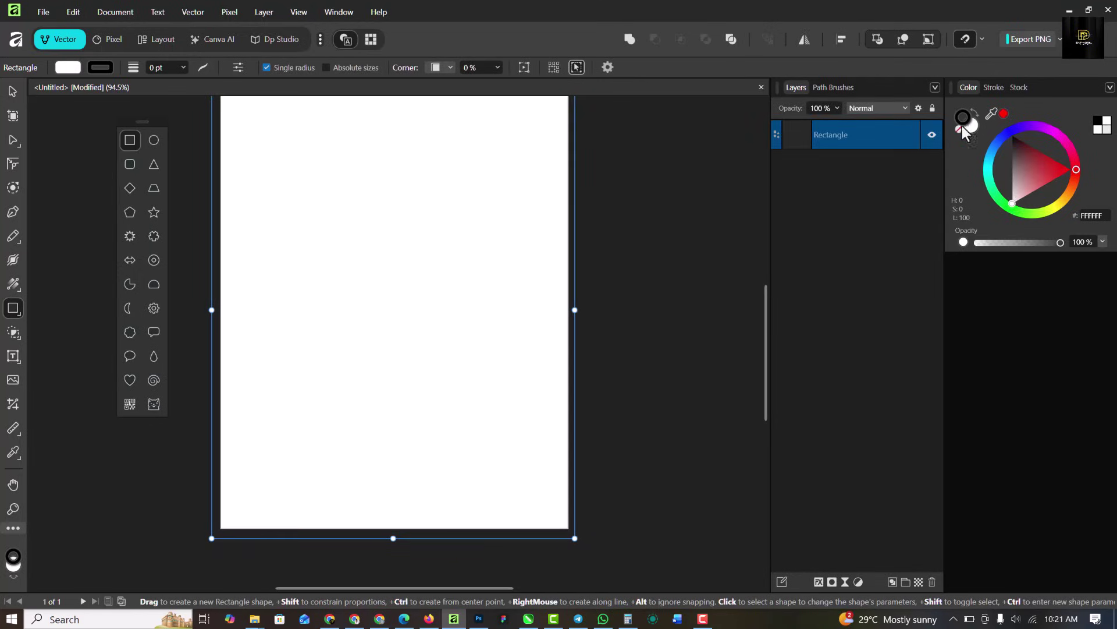
pyautogui.click(958, 120)
pyautogui.click(959, 129)
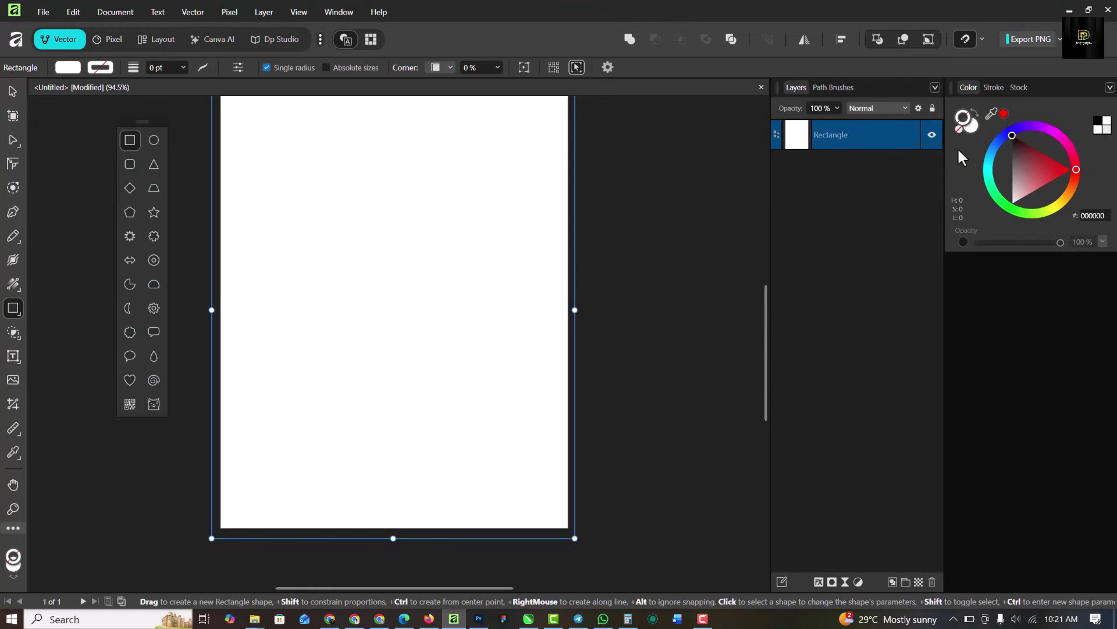
pyautogui.click(973, 127)
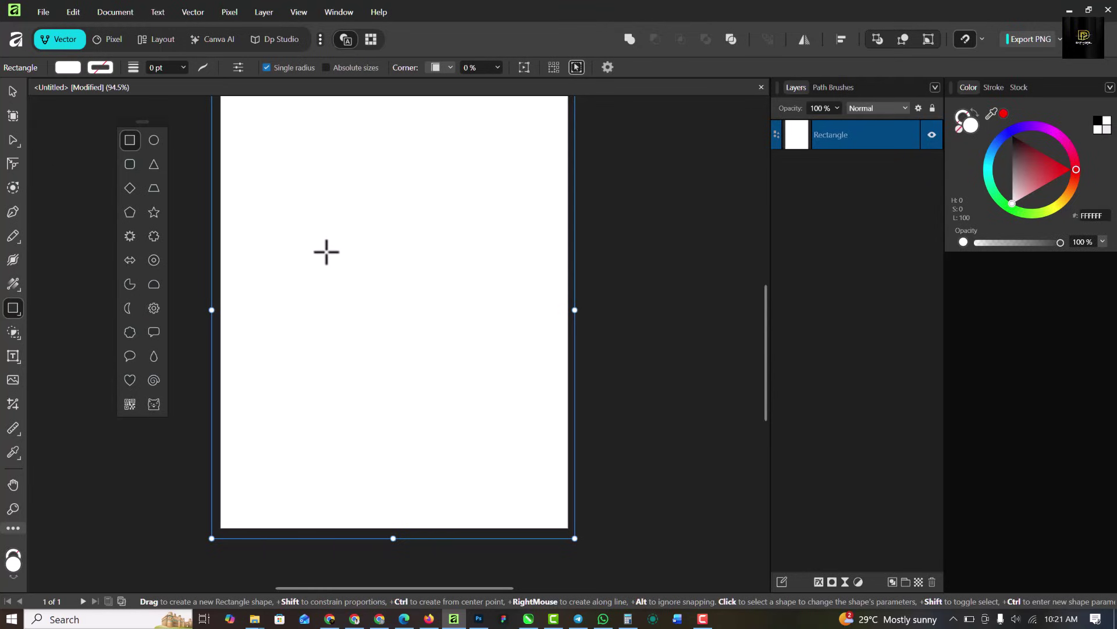
# Place the pastel image with vertical pink and orange streaks from the ######BACKGROUND folder onto the page.
pyautogui.scroll(-1, 326, 252)
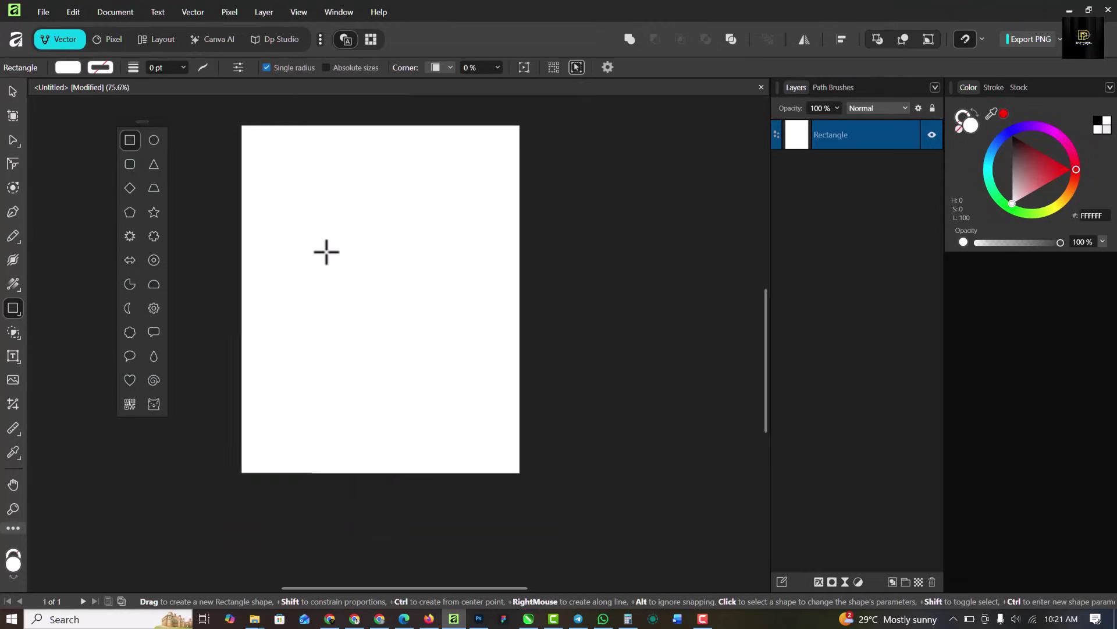
pyautogui.click(12, 91)
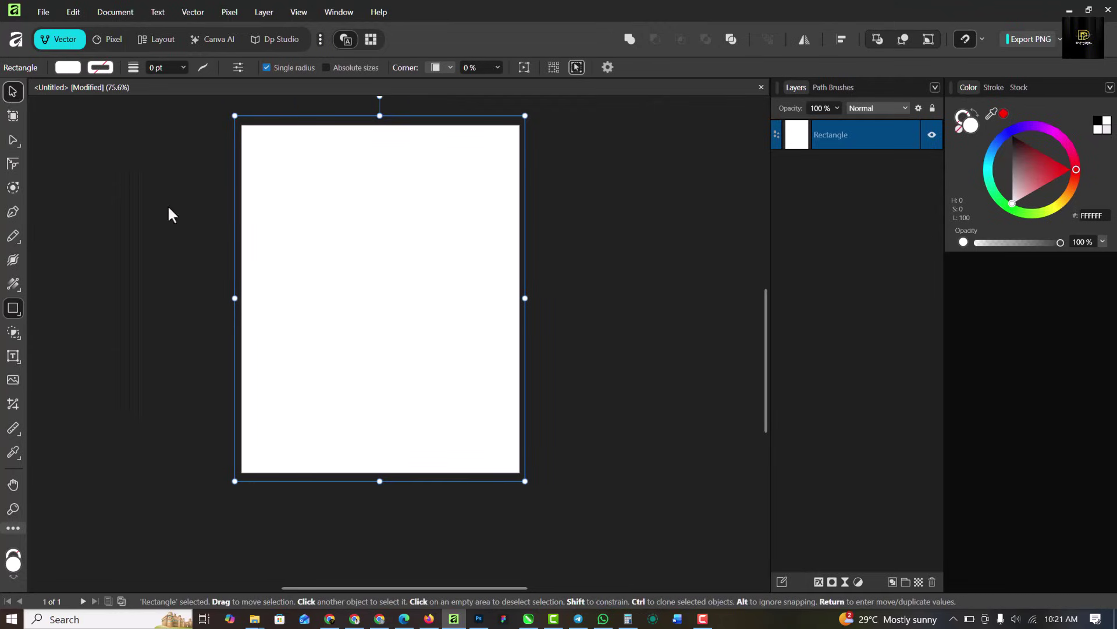
pyautogui.scroll(-2, 456, 327)
pyautogui.scroll(3, 441, 267)
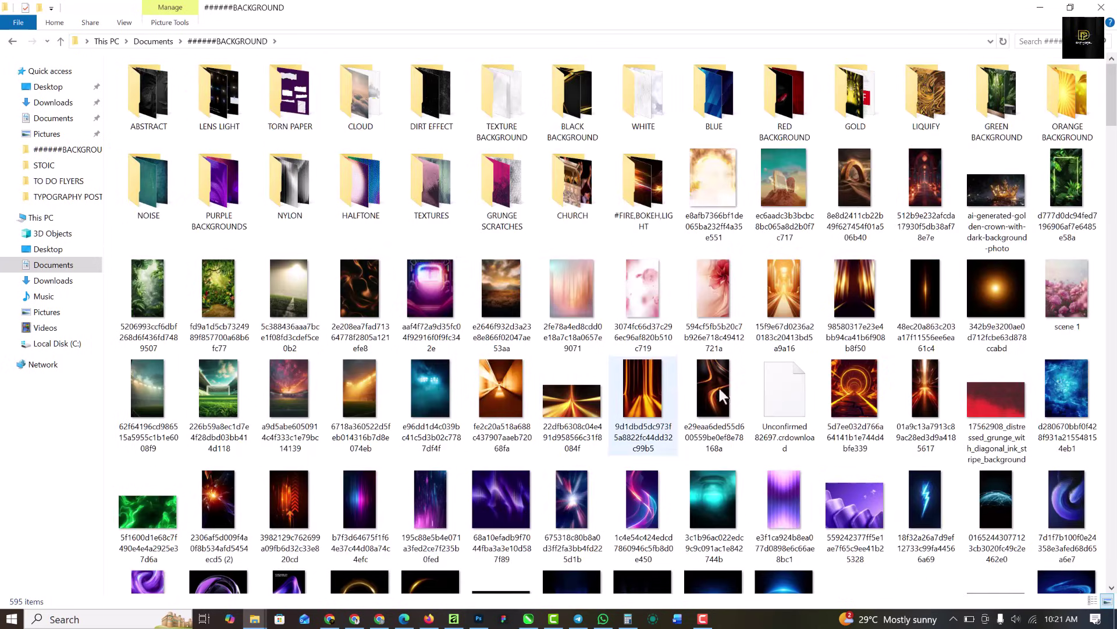
pyautogui.click(558, 289)
pyautogui.moveTo(567, 283); pyautogui.dragTo(403, 286)
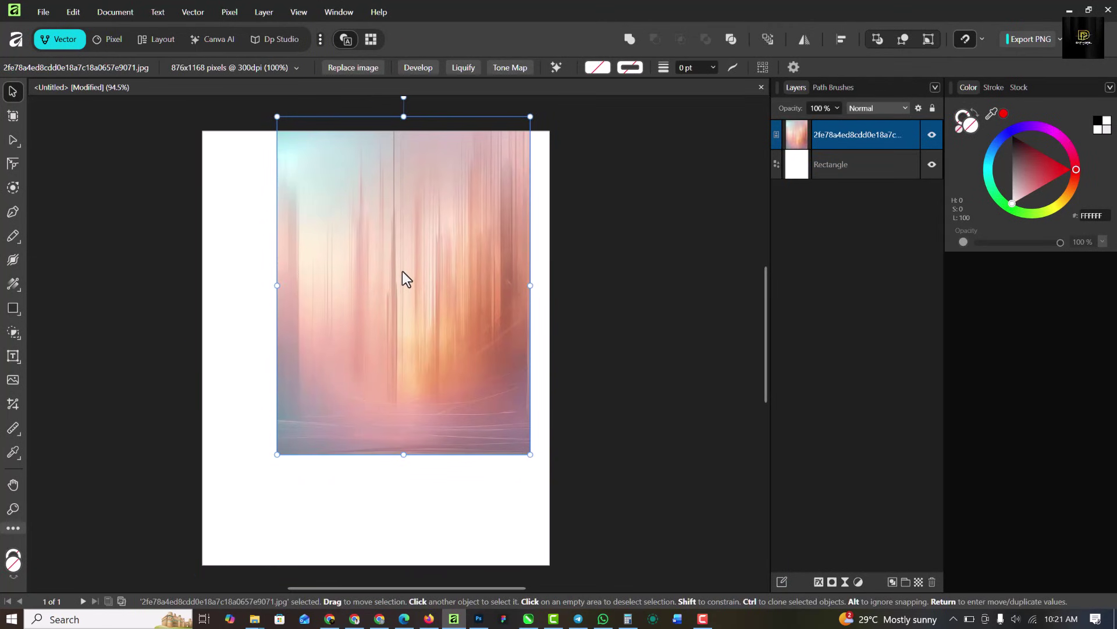
# Shift the streaked image to the page's upper-left corner and enlarge it to about 4.45 × 5.94 in, covering the page.
pyautogui.moveTo(417, 250); pyautogui.dragTo(337, 243)
pyautogui.scroll(-1, 336, 243)
pyautogui.moveTo(427, 411); pyautogui.dragTo(532, 552)
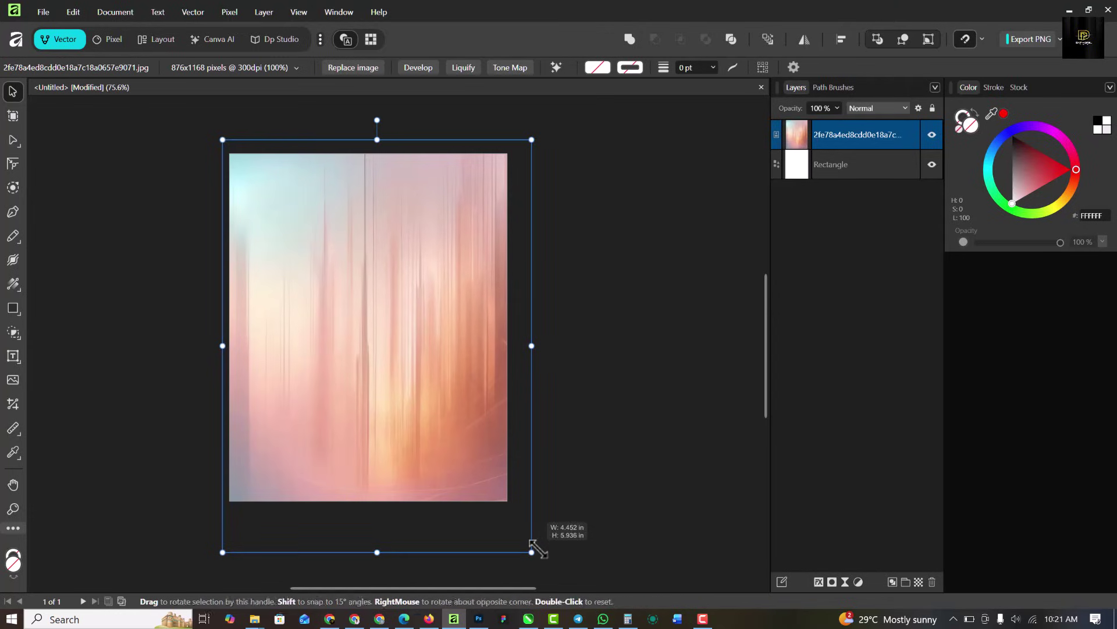
pyautogui.click(609, 334)
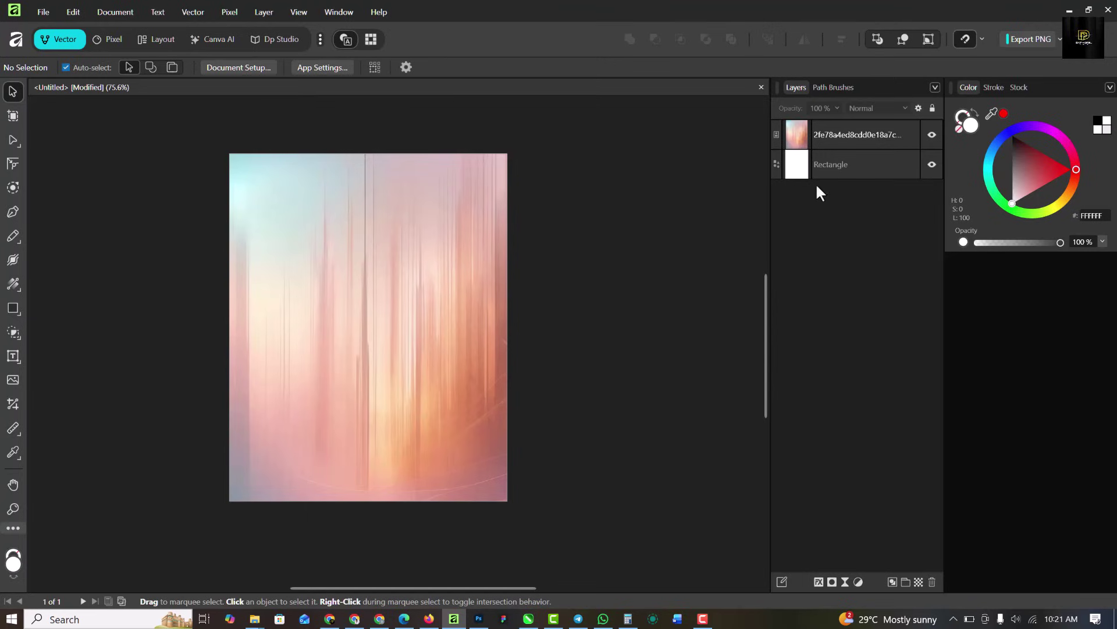
# Add a Black and White adjustment above the streaked image with Red set to 40%.
pyautogui.click(864, 131)
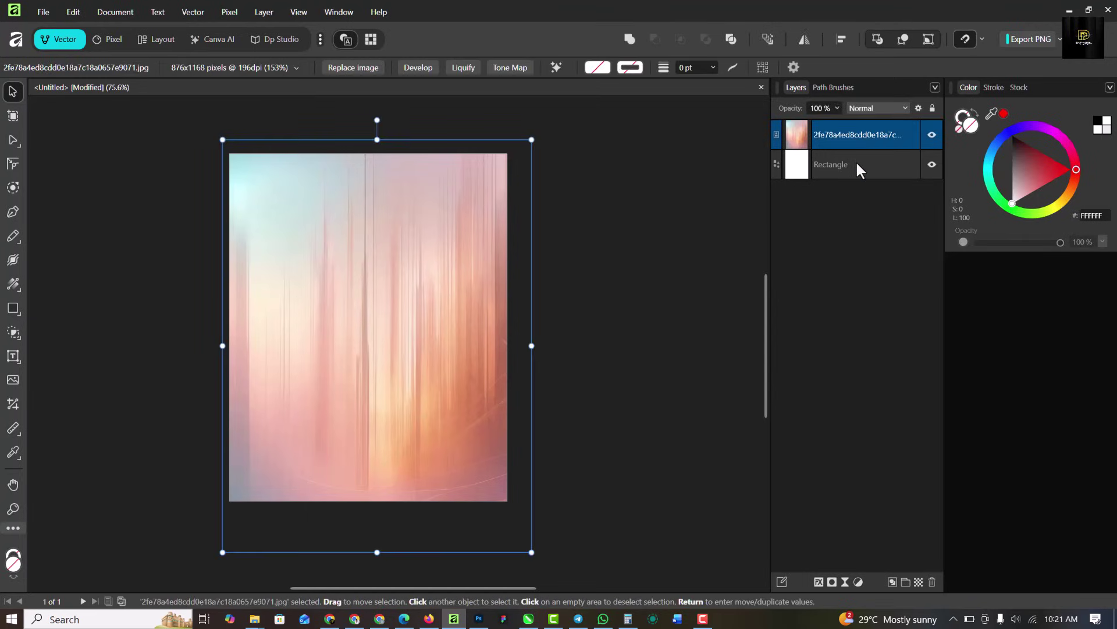
pyautogui.click(855, 161)
pyautogui.click(860, 139)
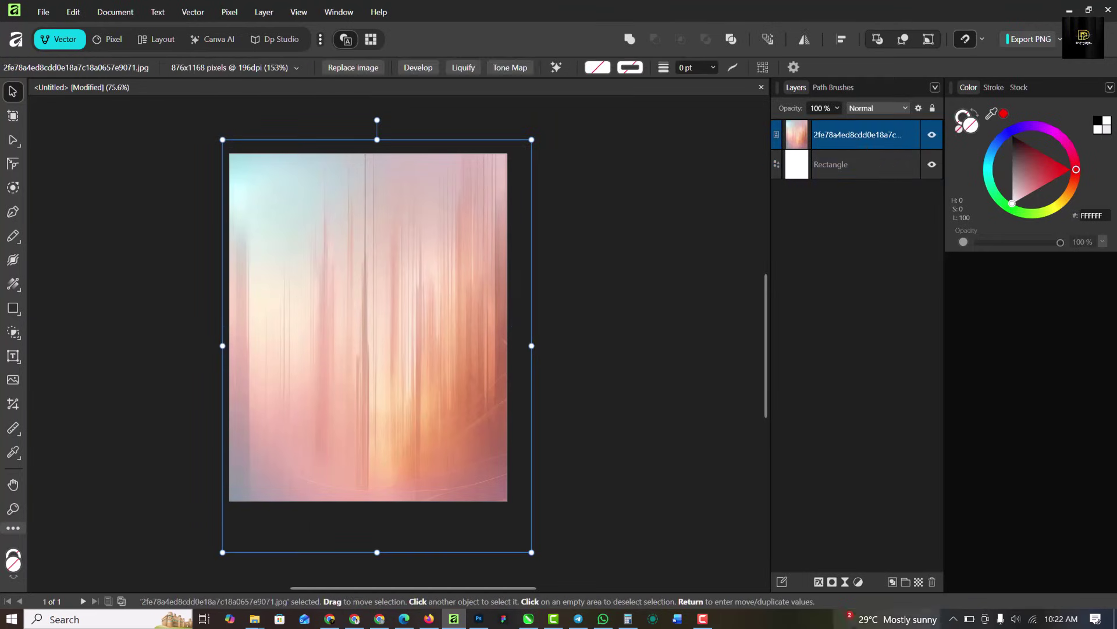
pyautogui.click(859, 581)
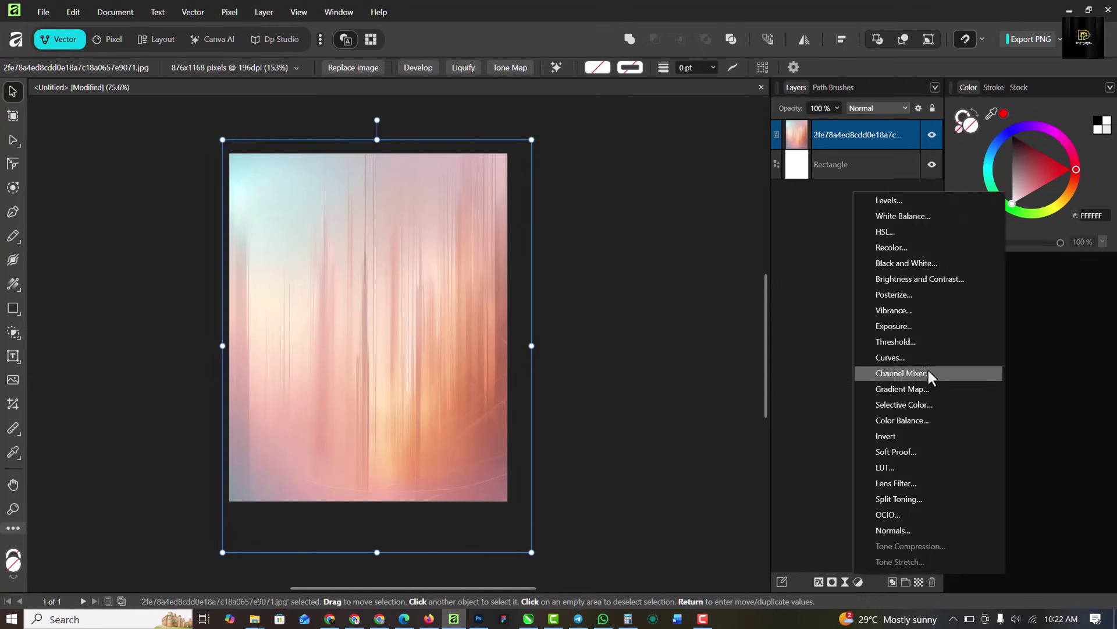
pyautogui.click(905, 264)
pyautogui.moveTo(902, 340); pyautogui.dragTo(878, 348)
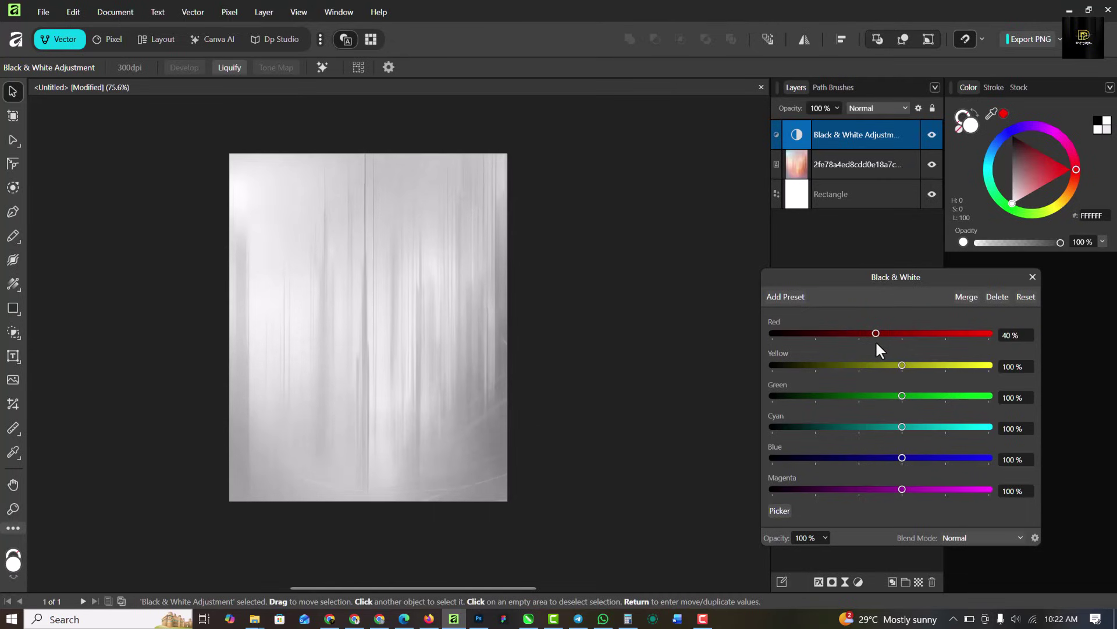
pyautogui.click(1033, 277)
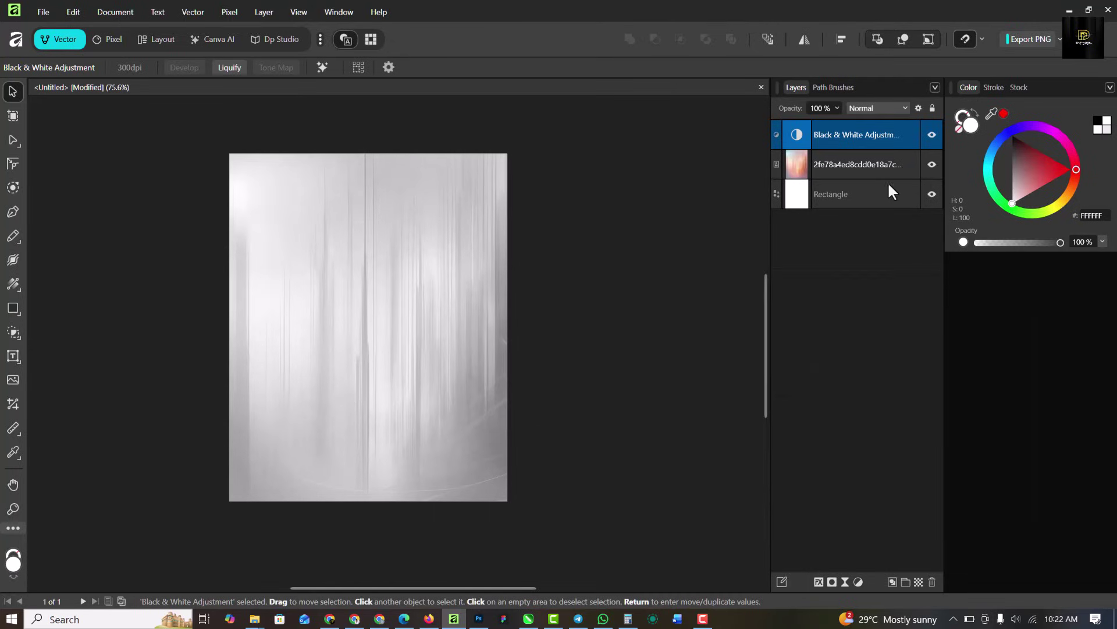
# Group the adjustment, the streaked image and the rectangle, and name the group BG.
pyautogui.keyDown('shift'); pyautogui.click(860, 197); pyautogui.keyUp('shift')
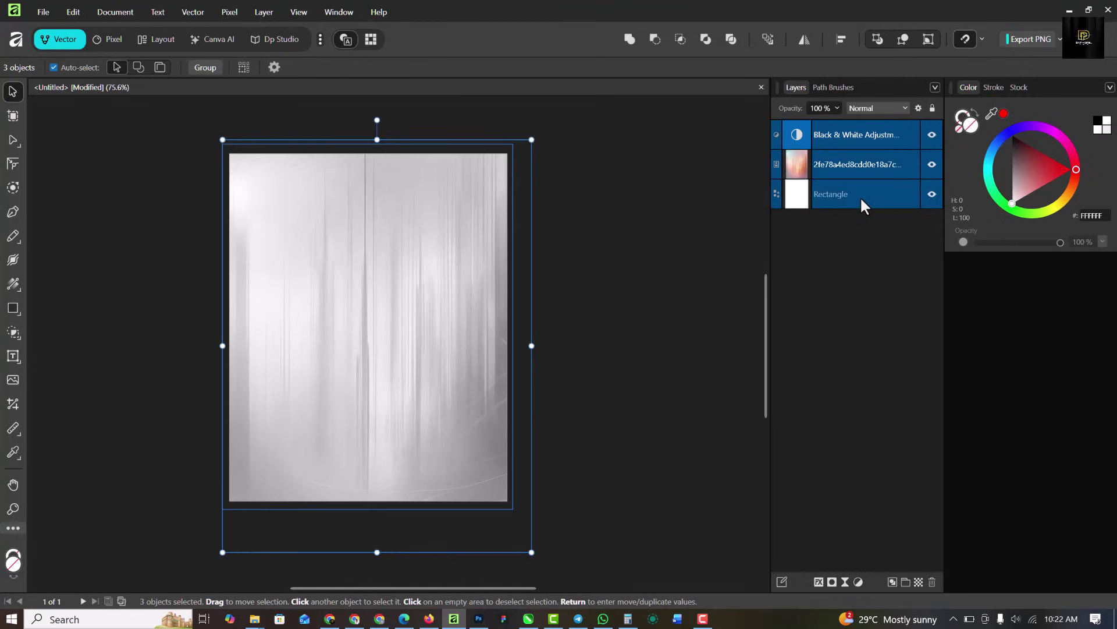
pyautogui.hotkey('ctrl', 'g')
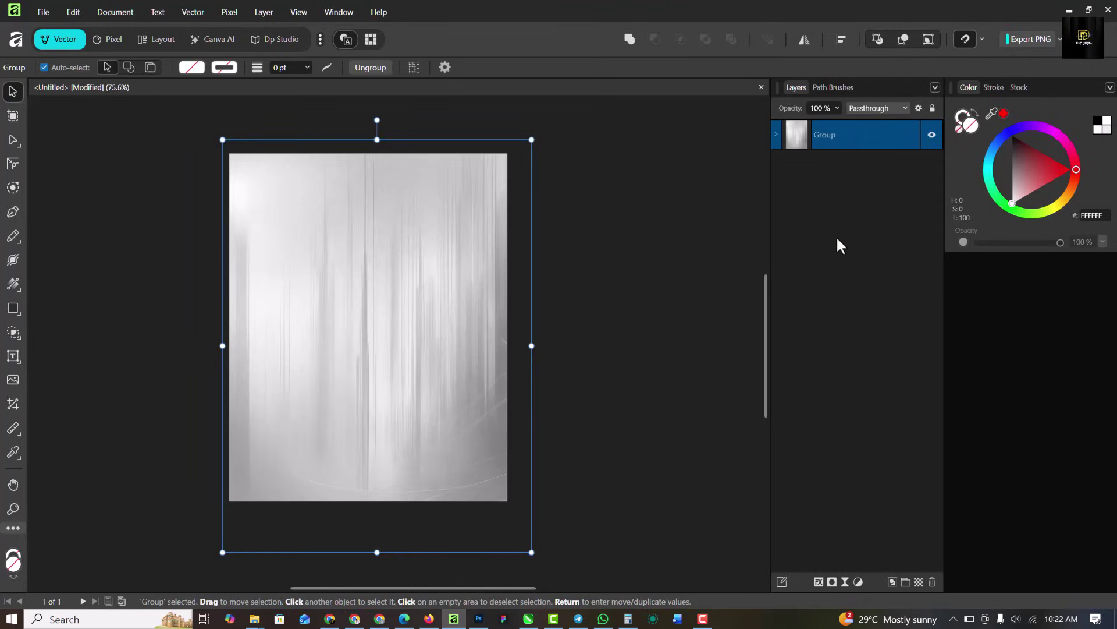
pyautogui.doubleClick(830, 139)
pyautogui.write('BG')
pyautogui.press('Return')
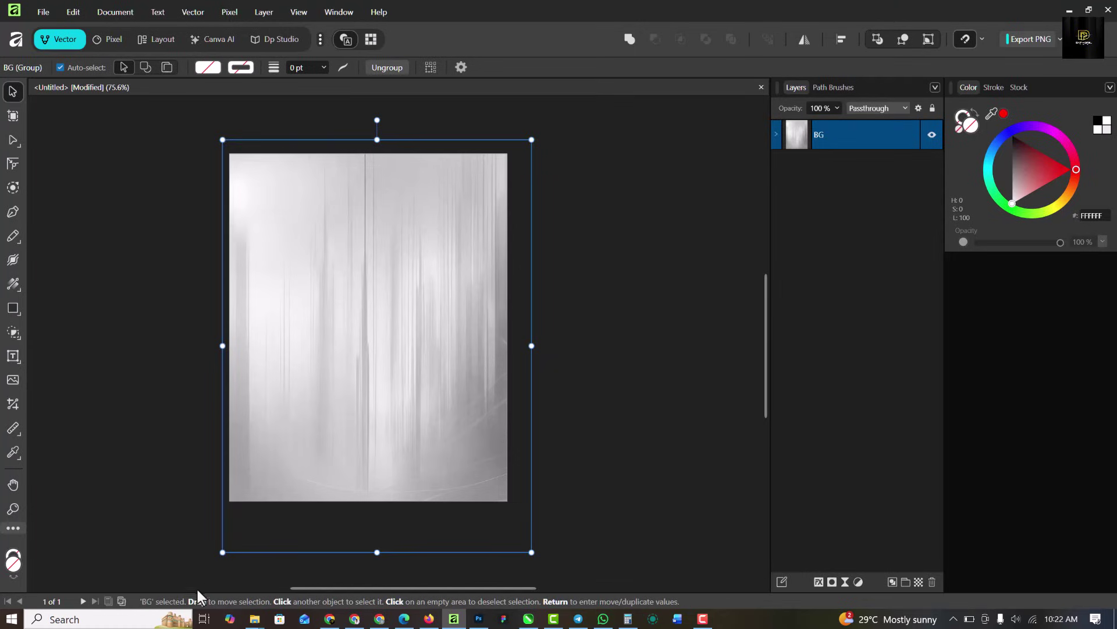
# Place the profile photo of the basketball player in the yellow jersey on the page, near its left edge.
pyautogui.click(255, 618)
pyautogui.click(323, 559)
pyautogui.click(138, 96)
pyautogui.moveTo(138, 96); pyautogui.dragTo(362, 300)
pyautogui.moveTo(352, 350); pyautogui.dragTo(363, 368)
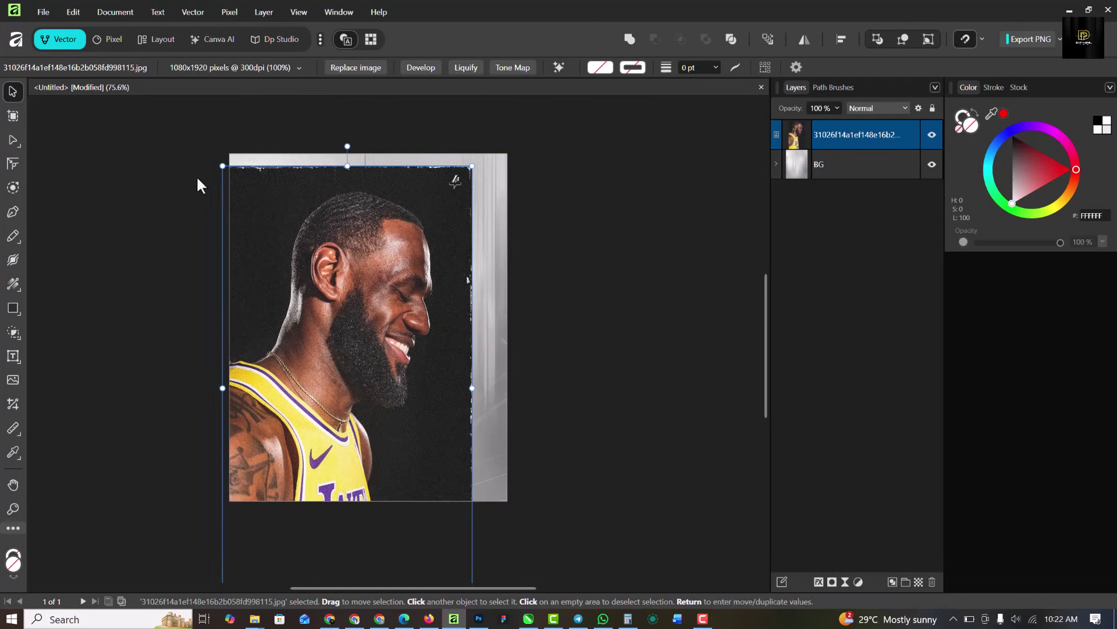
# Remove the dark background from the basketball player's photo.
pyautogui.press('XF86MonBrightnessUp')
pyautogui.press('XF86MonBrightnessUp')
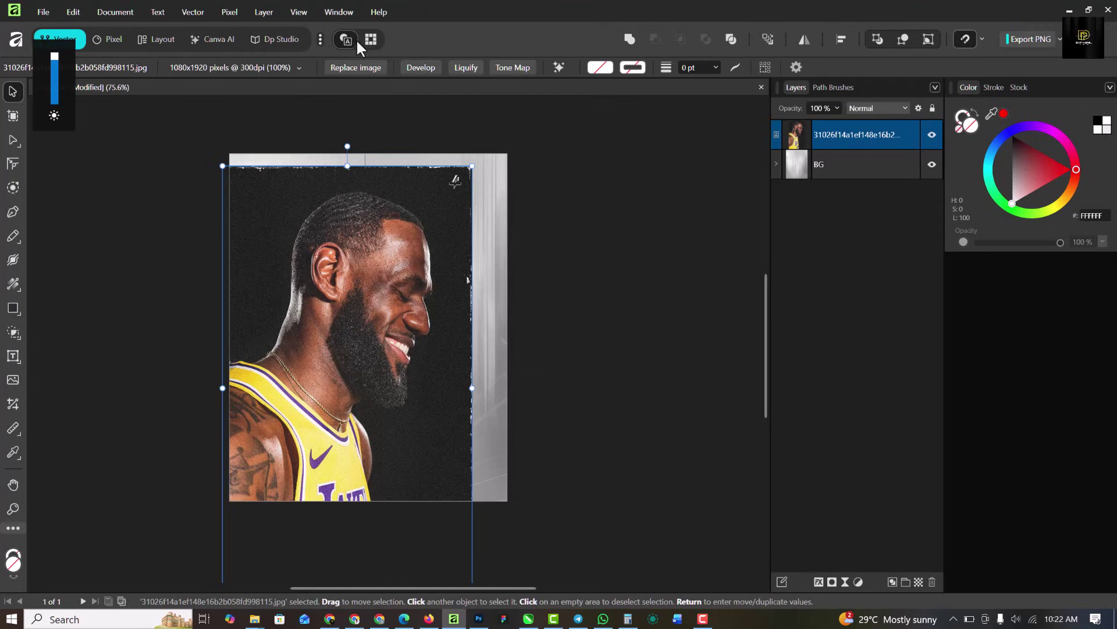
pyautogui.click(557, 68)
pyautogui.click(576, 86)
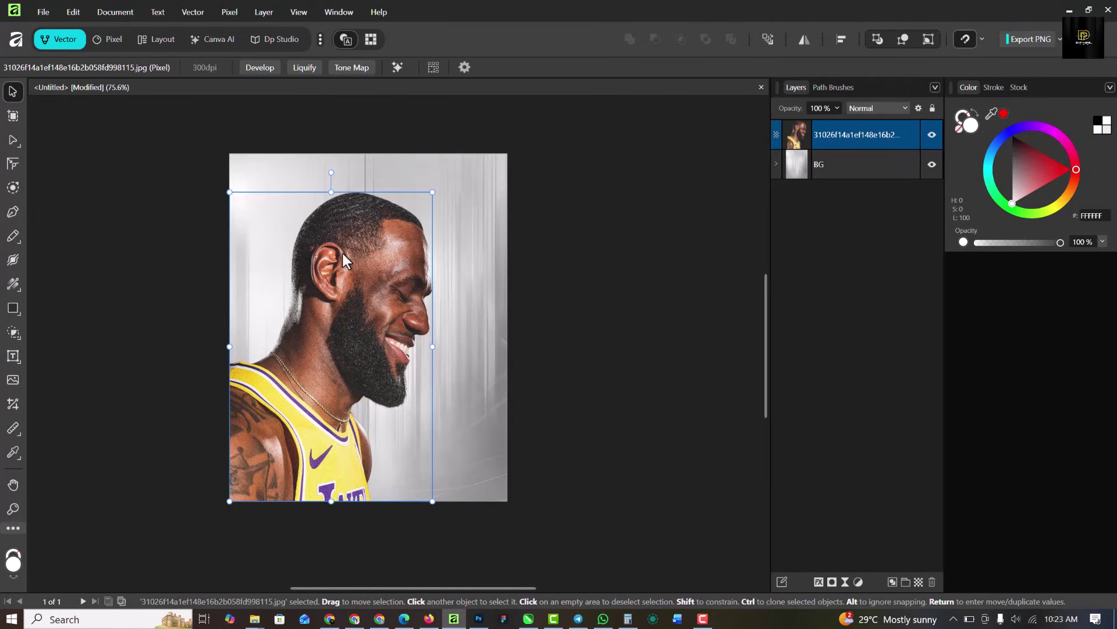
# Rotate the player cutout about 6° counterclockwise, enlarge it and position it against the page's left edge.
pyautogui.moveTo(436, 187); pyautogui.dragTo(426, 173)
pyautogui.moveTo(367, 334); pyautogui.dragTo(346, 334)
pyautogui.moveTo(404, 182); pyautogui.dragTo(400, 180)
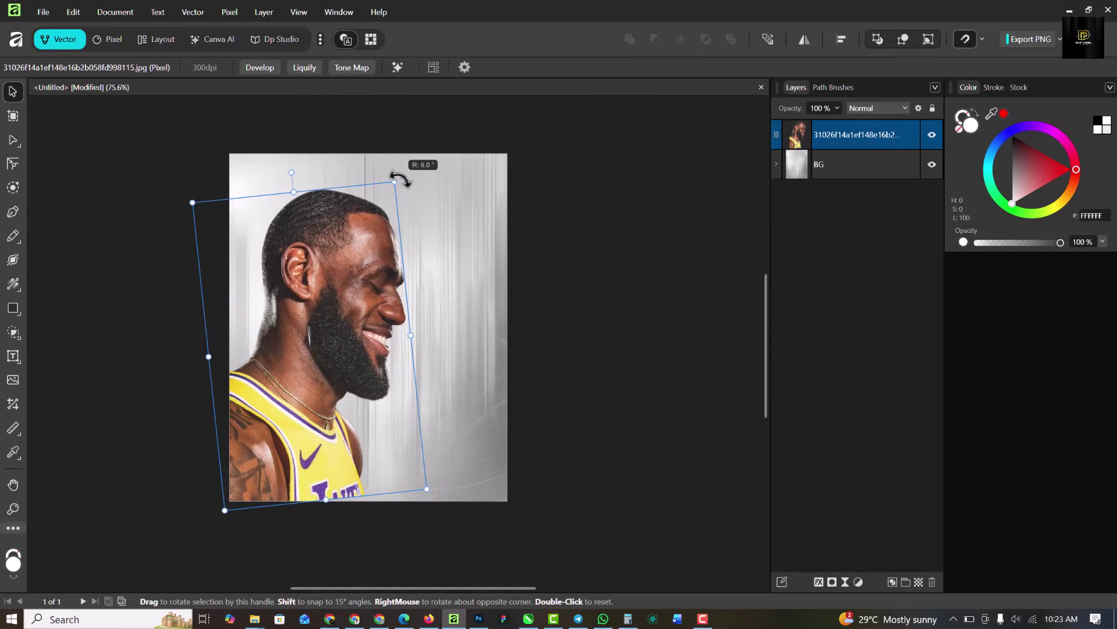
pyautogui.moveTo(425, 487); pyautogui.dragTo(439, 526)
pyautogui.moveTo(352, 330); pyautogui.dragTo(343, 342)
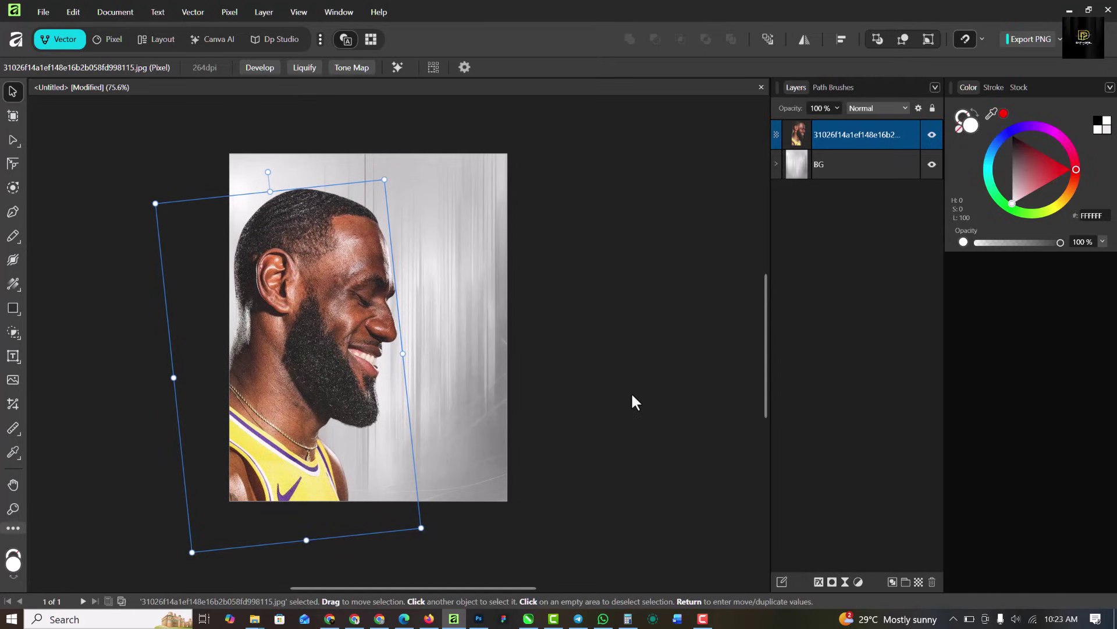
# Start developing the player cutout, setting Clarity to 100% and Vibrance to 39%.
pyautogui.click(254, 68)
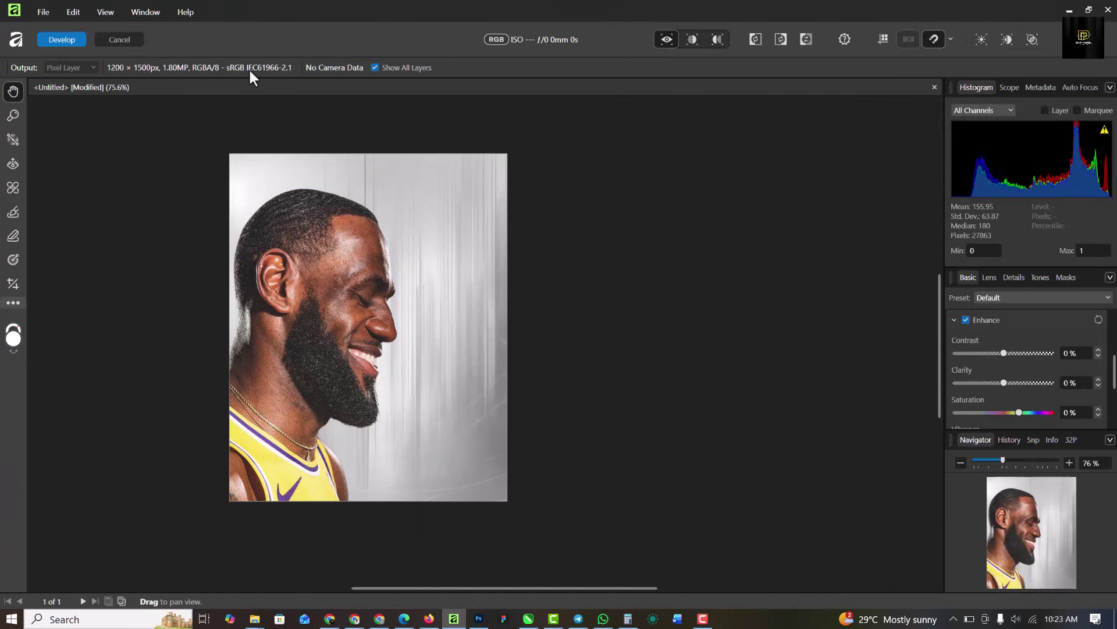
pyautogui.moveTo(1004, 383); pyautogui.dragTo(1040, 414)
pyautogui.scroll(-1, 1025, 379)
pyautogui.scroll(-2, 989, 349)
pyautogui.scroll(4, 983, 403)
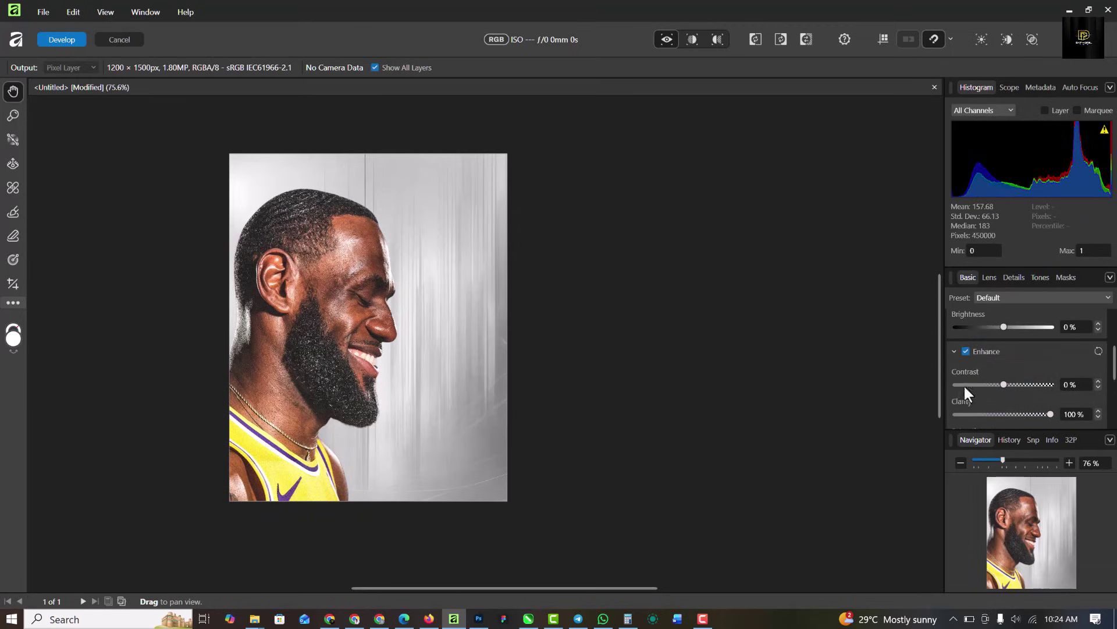
# Enable Shadows & Highlights for the player cutout, with Highlights at about 91% and Shadows at about -54%.
pyautogui.scroll(-3, 965, 387)
pyautogui.click(970, 397)
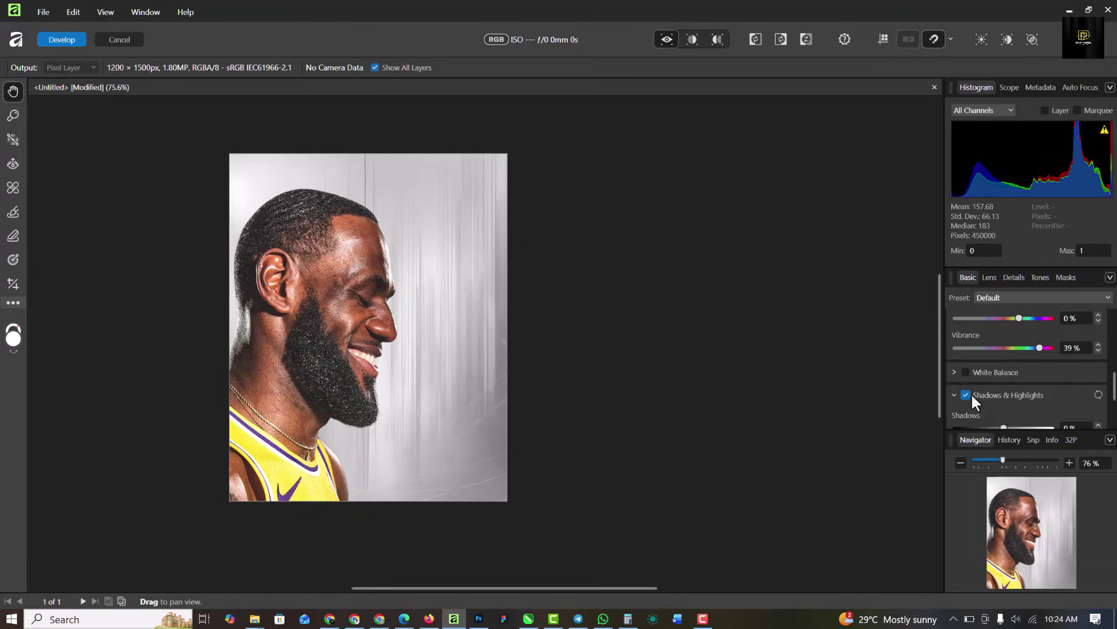
pyautogui.moveTo(1001, 394); pyautogui.dragTo(1047, 399)
pyautogui.moveTo(1001, 366); pyautogui.dragTo(978, 367)
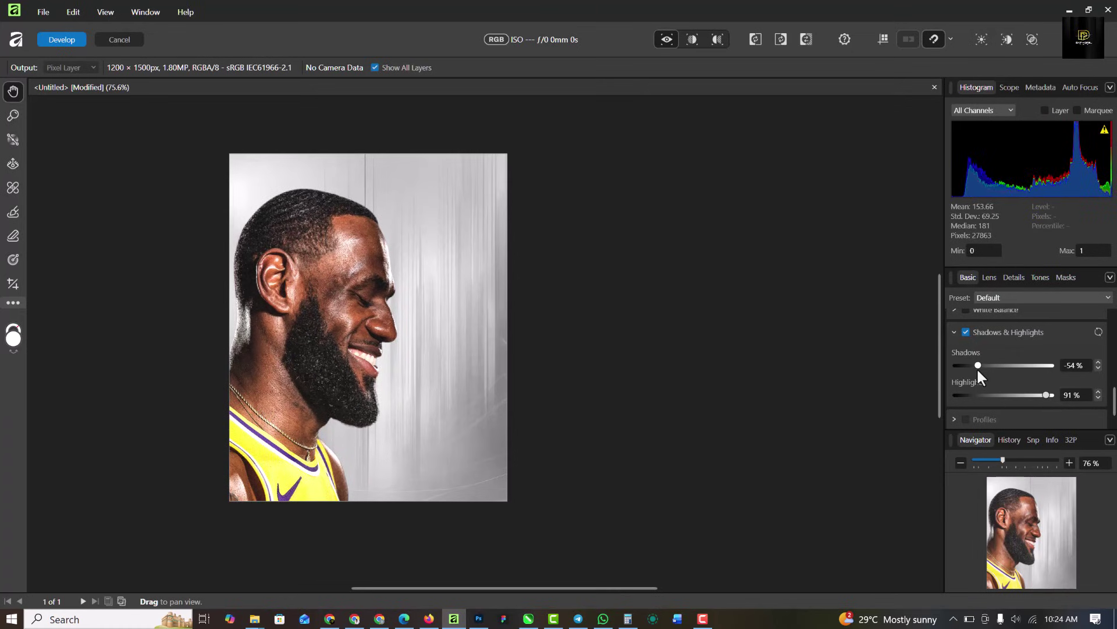
# Enable Detail Refinement for the player cutout with Radius about 12% and Amount about 41%, and apply the development.
pyautogui.click(1013, 278)
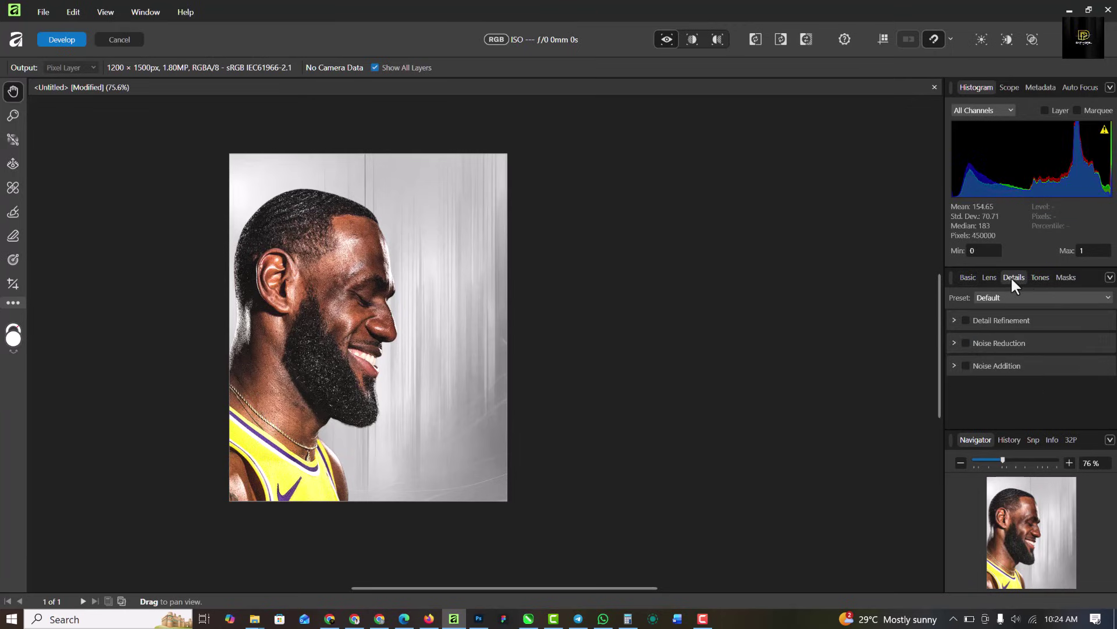
pyautogui.click(955, 321)
pyautogui.moveTo(957, 354); pyautogui.dragTo(984, 384)
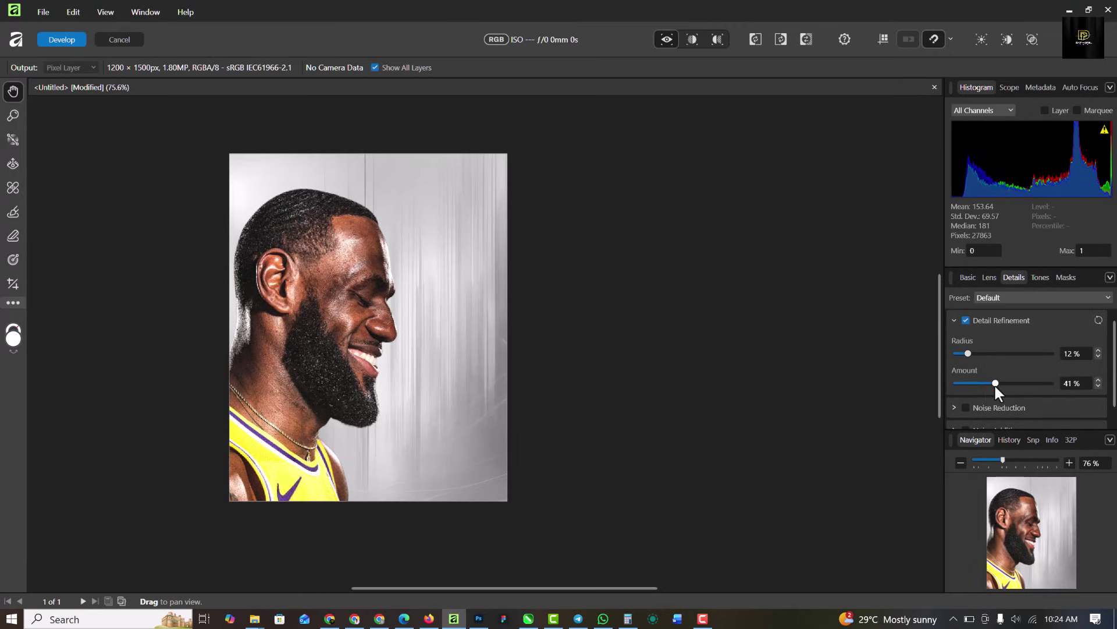
pyautogui.click(984, 384)
pyautogui.click(76, 38)
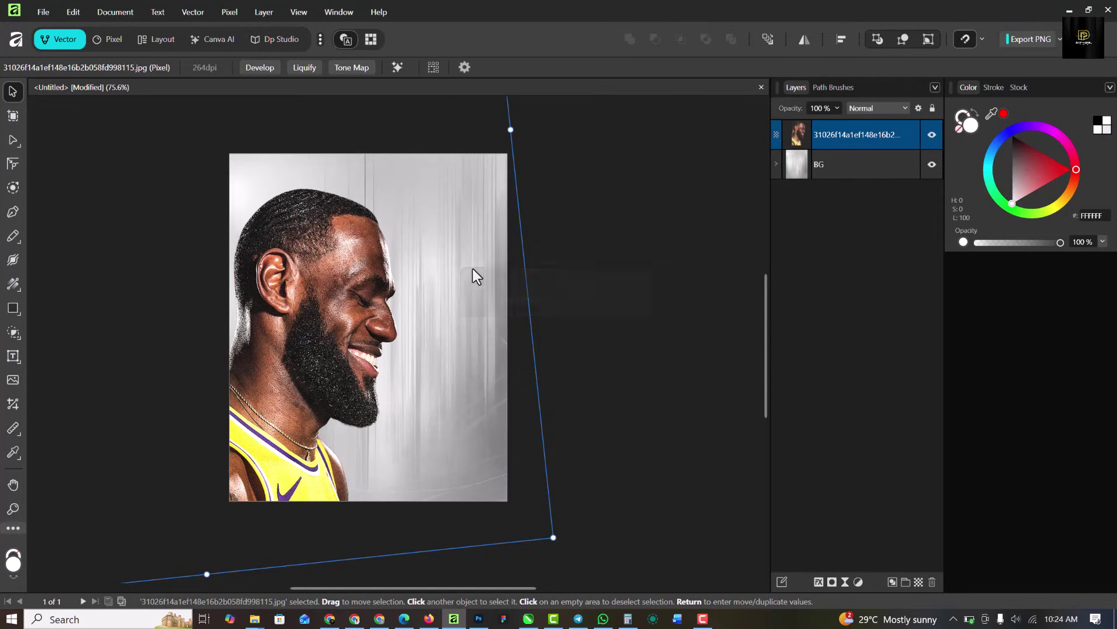
pyautogui.click(617, 270)
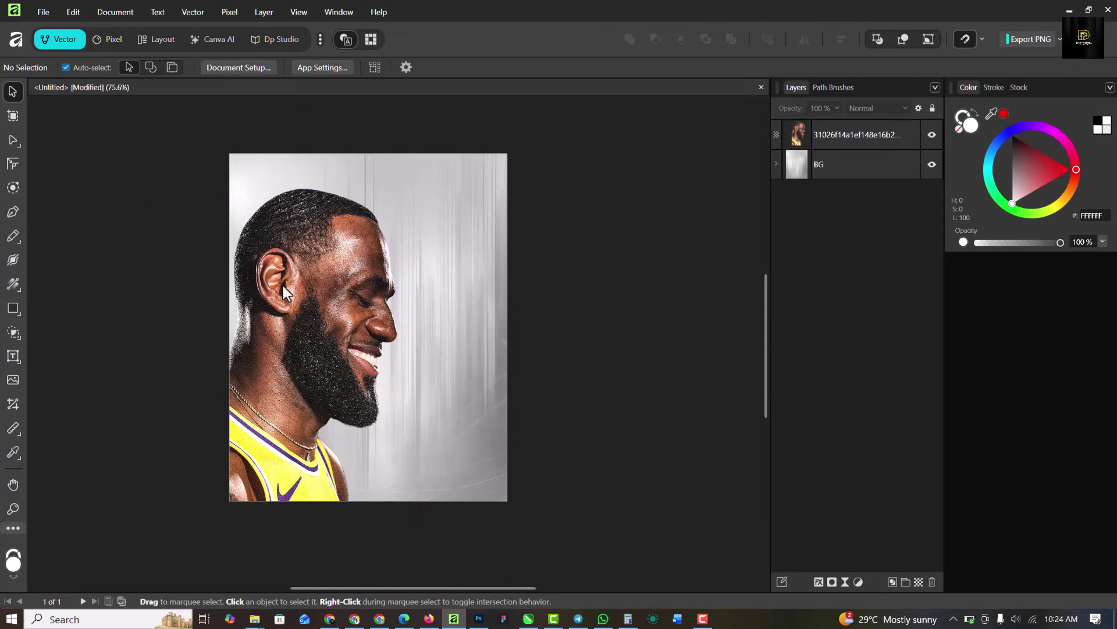
# Add an HSL adjustment above the player cutout with Saturation Shift at -100%.
pyautogui.scroll(2, 332, 279)
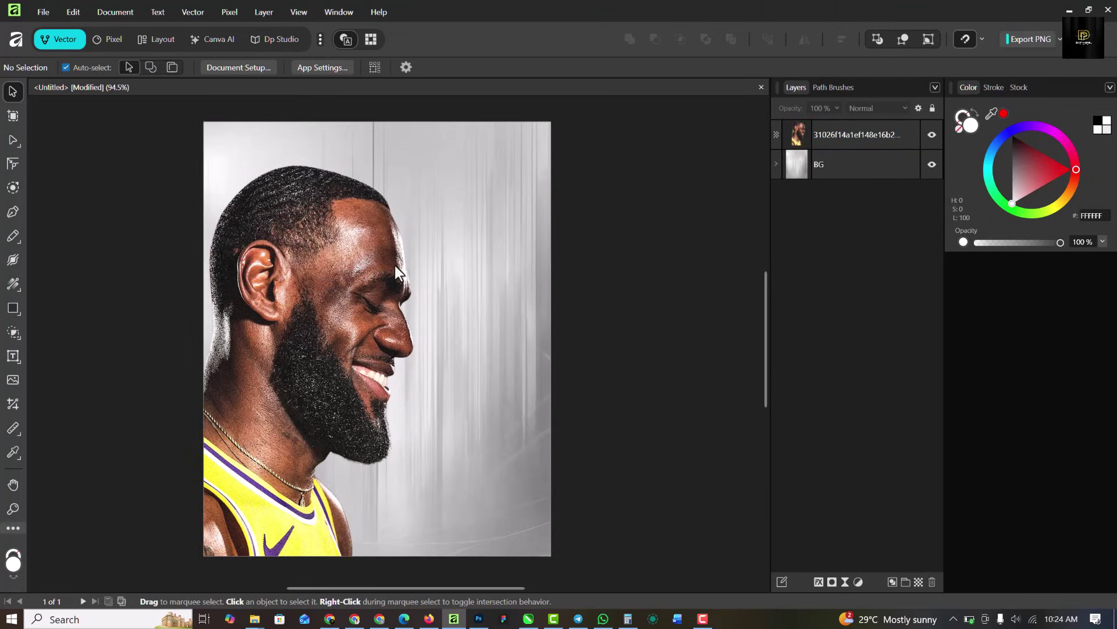
pyautogui.click(842, 134)
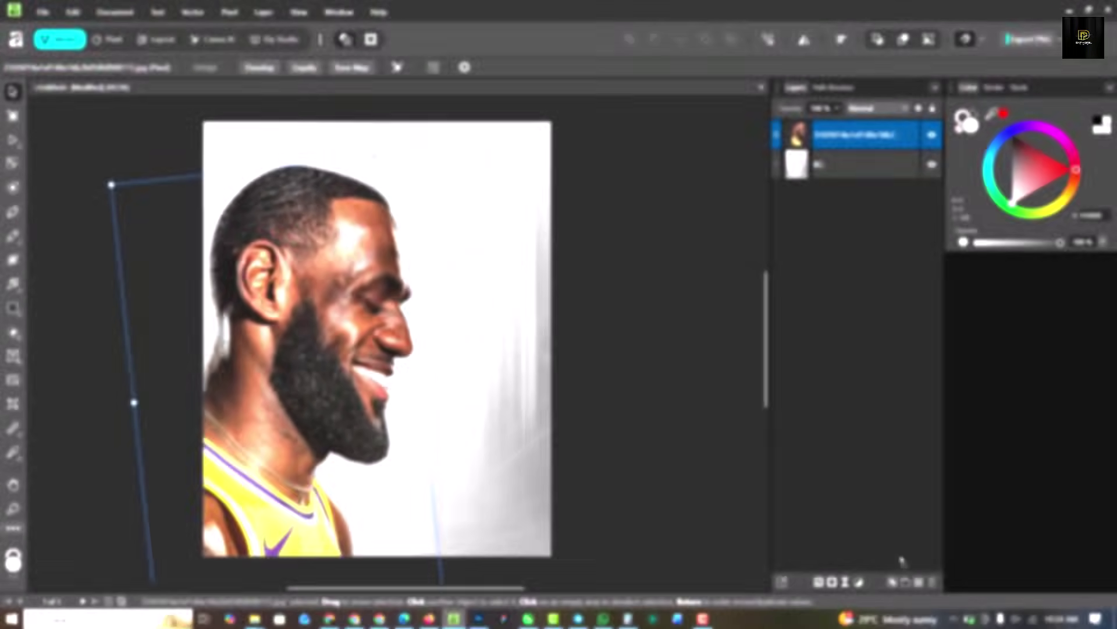
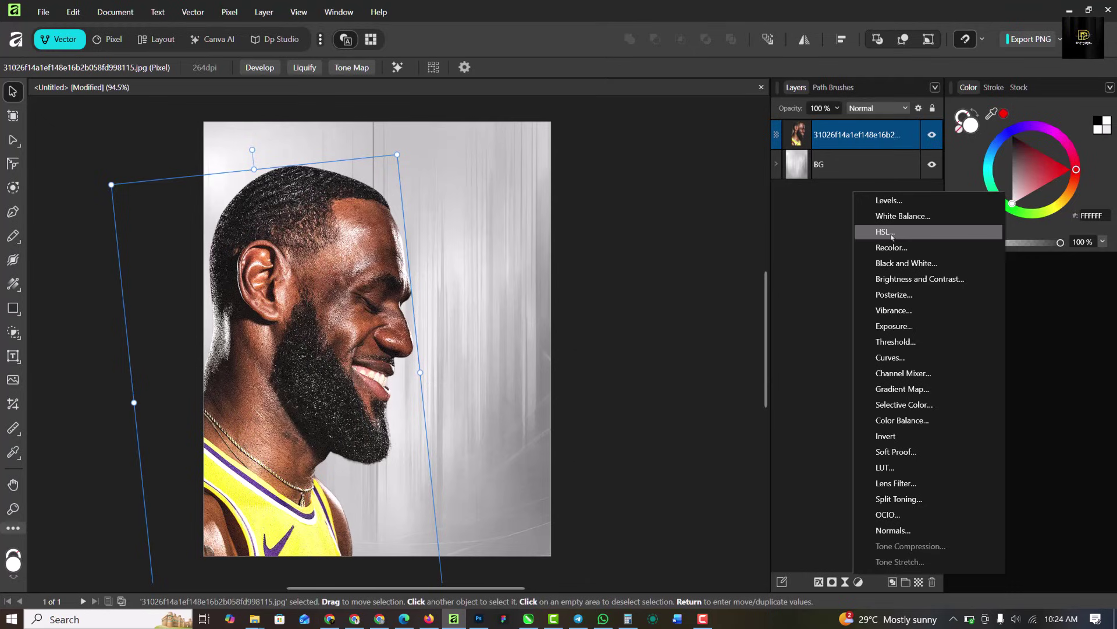
pyautogui.click(892, 231)
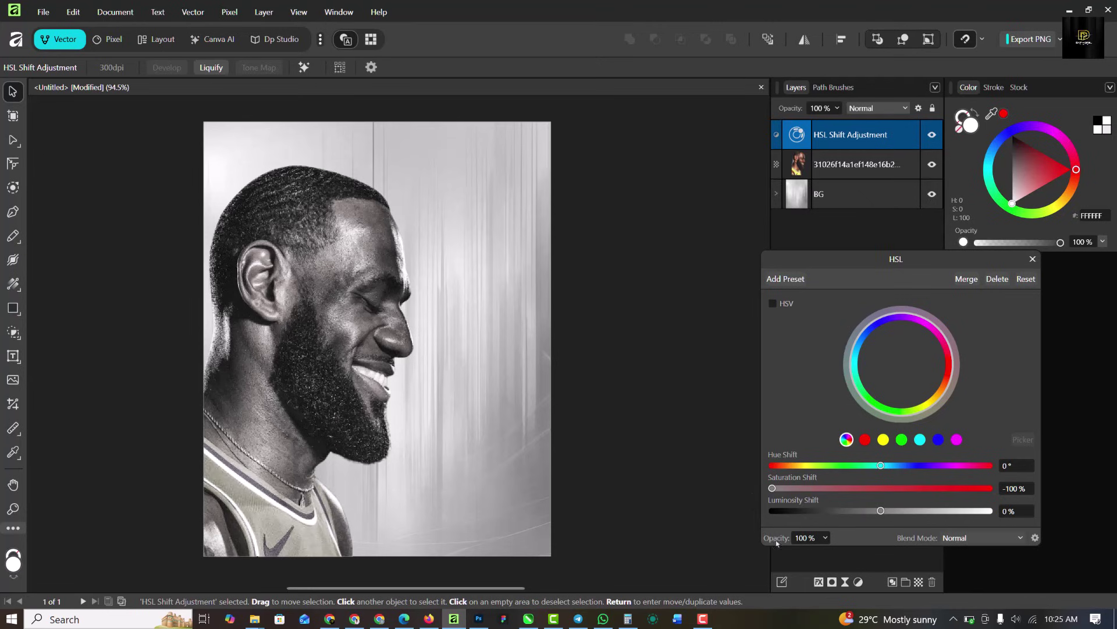
pyautogui.click(1034, 260)
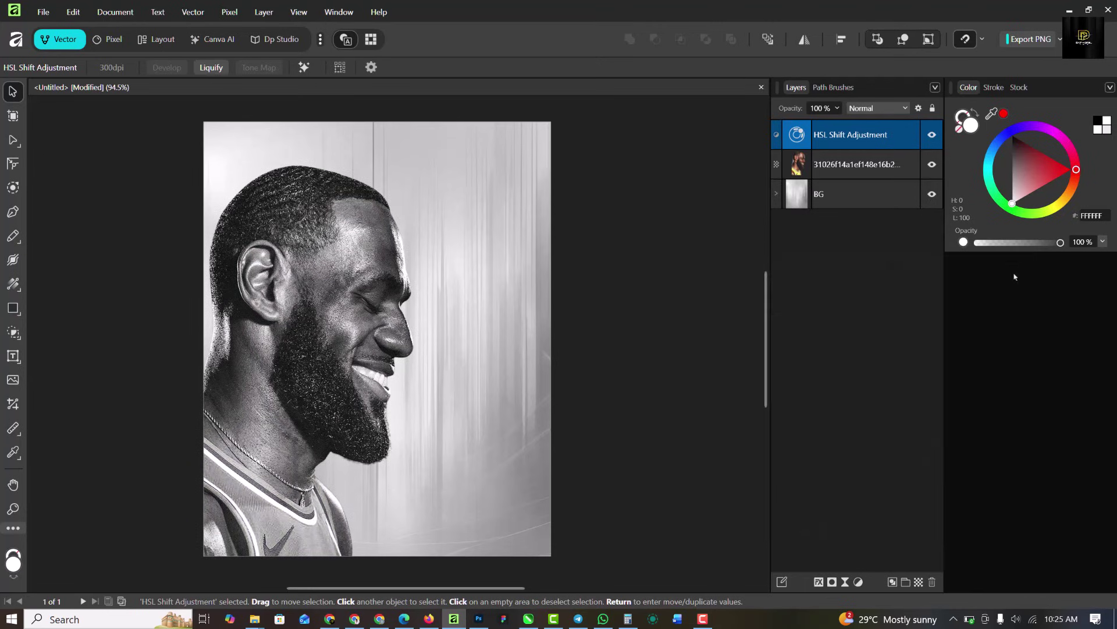
# Add a mask to the HSL adjustment and invert it to black.
pyautogui.click(833, 582)
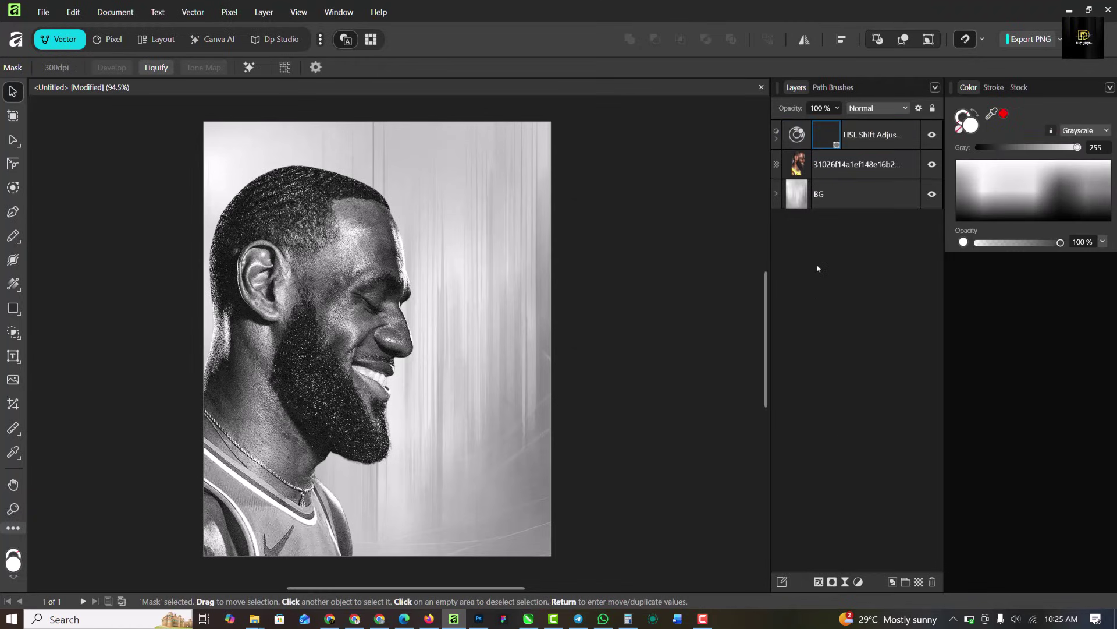
pyautogui.rightClick(826, 136)
pyautogui.click(853, 353)
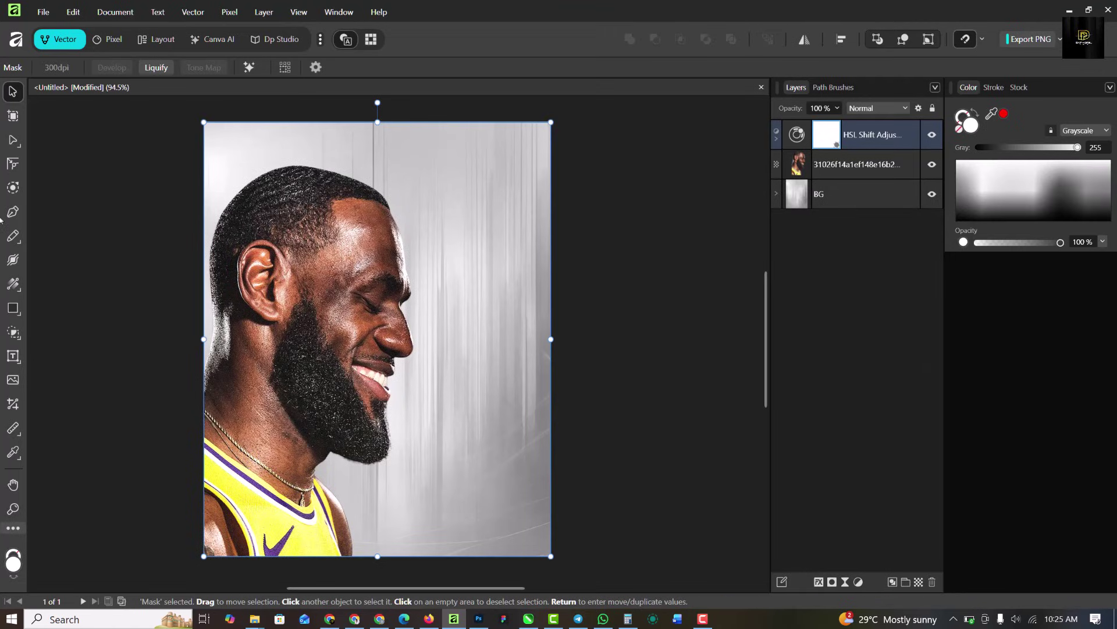
# Paint white on the HSL mask with the Paint Brush over the head, neck and arms, keeping the jersey in colour.
pyautogui.click(112, 40)
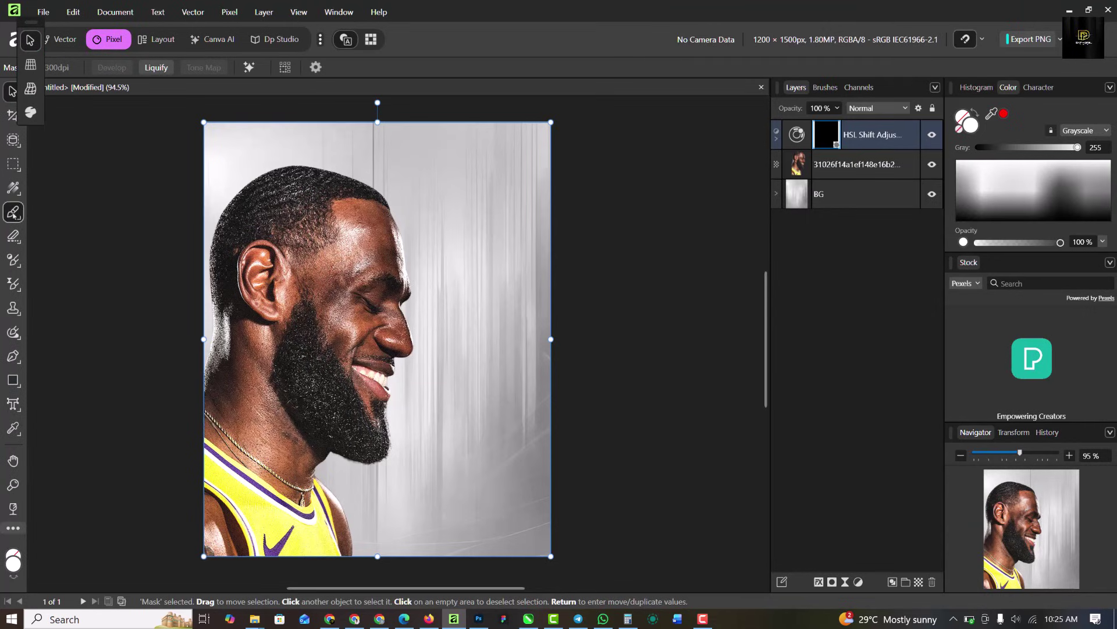
pyautogui.click(12, 212)
pyautogui.click(79, 209)
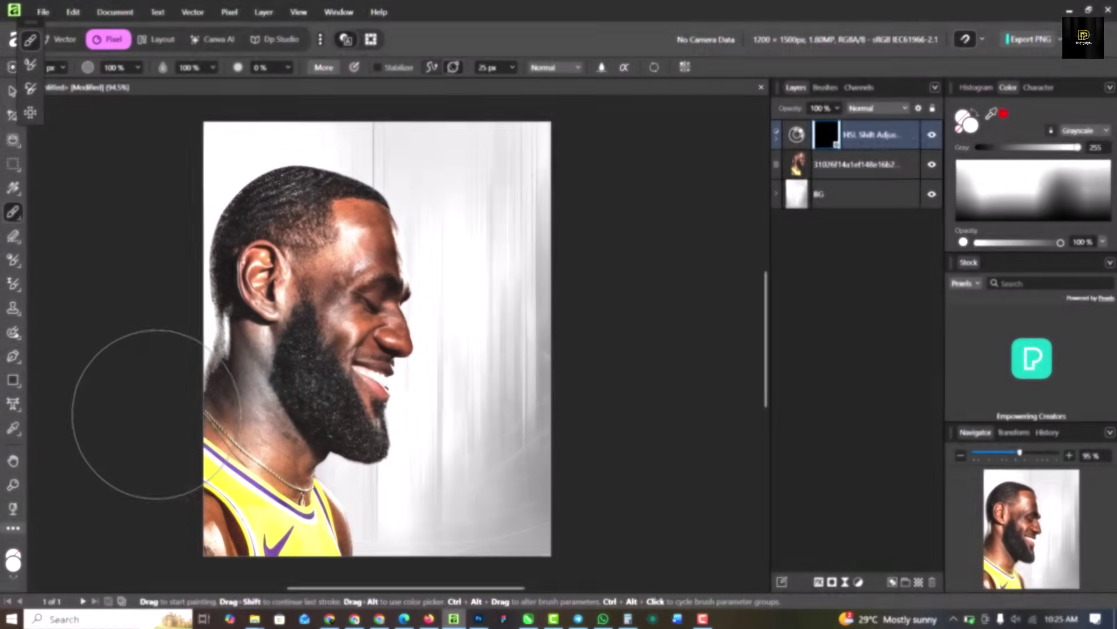
pyautogui.press('x')
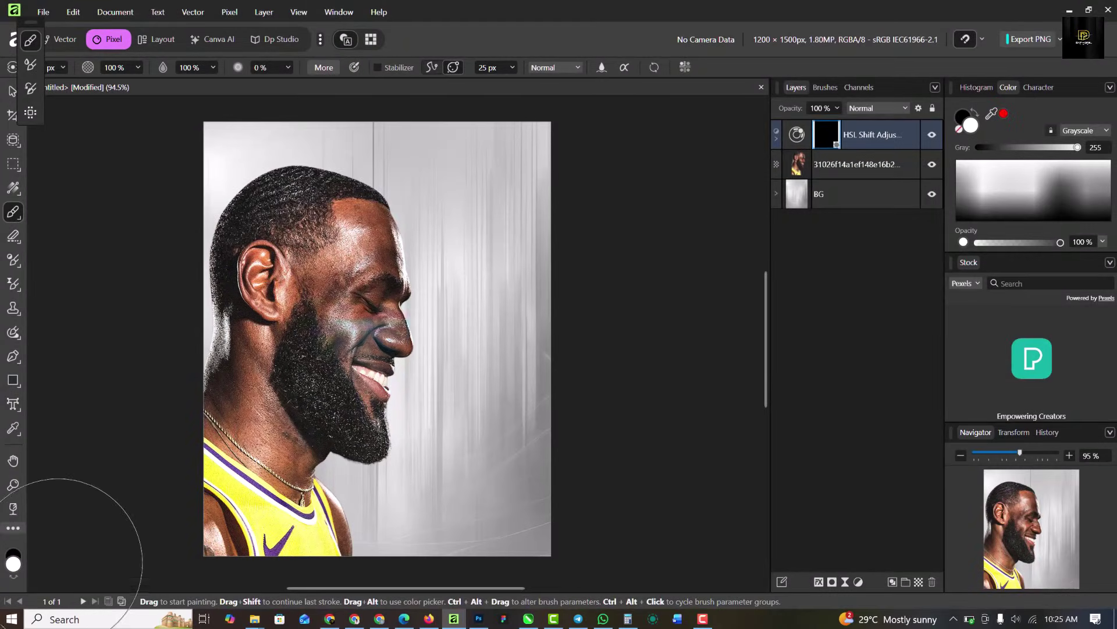
pyautogui.click(13, 556)
pyautogui.press('x')
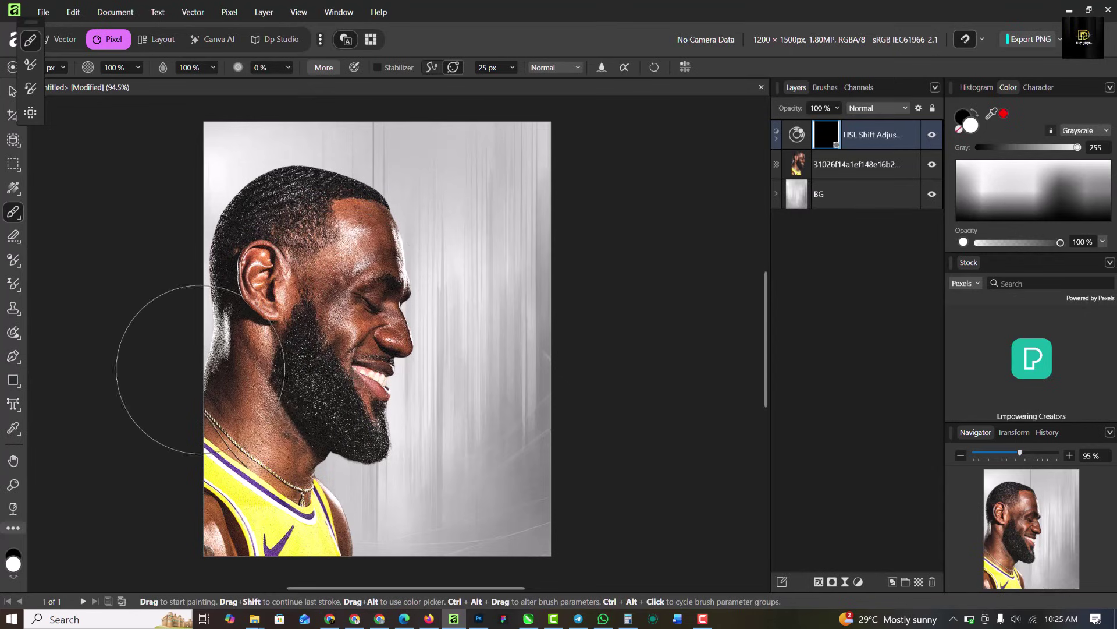
pyautogui.moveTo(349, 256)
pyautogui.mouseDown()
pyautogui.moveTo(324, 248)
pyautogui.moveTo(327, 236)
pyautogui.moveTo(319, 263)
pyautogui.moveTo(353, 261)
pyautogui.moveTo(364, 322)
pyautogui.moveTo(316, 272)
pyautogui.moveTo(338, 243)
pyautogui.moveTo(459, 336)
pyautogui.moveTo(321, 266)
pyautogui.moveTo(373, 388)
pyautogui.moveTo(402, 413)
pyautogui.moveTo(408, 367)
pyautogui.moveTo(251, 283)
pyautogui.moveTo(245, 256)
pyautogui.moveTo(240, 333)
pyautogui.moveTo(279, 431)
pyautogui.moveTo(339, 465)
pyautogui.moveTo(228, 374)
pyautogui.moveTo(215, 383)
pyautogui.moveTo(317, 465)
pyautogui.moveTo(199, 375)
pyautogui.moveTo(228, 413)
pyautogui.moveTo(289, 439)
pyautogui.moveTo(301, 470)
pyautogui.moveTo(264, 411)
pyautogui.moveTo(224, 298)
pyautogui.mouseUp()
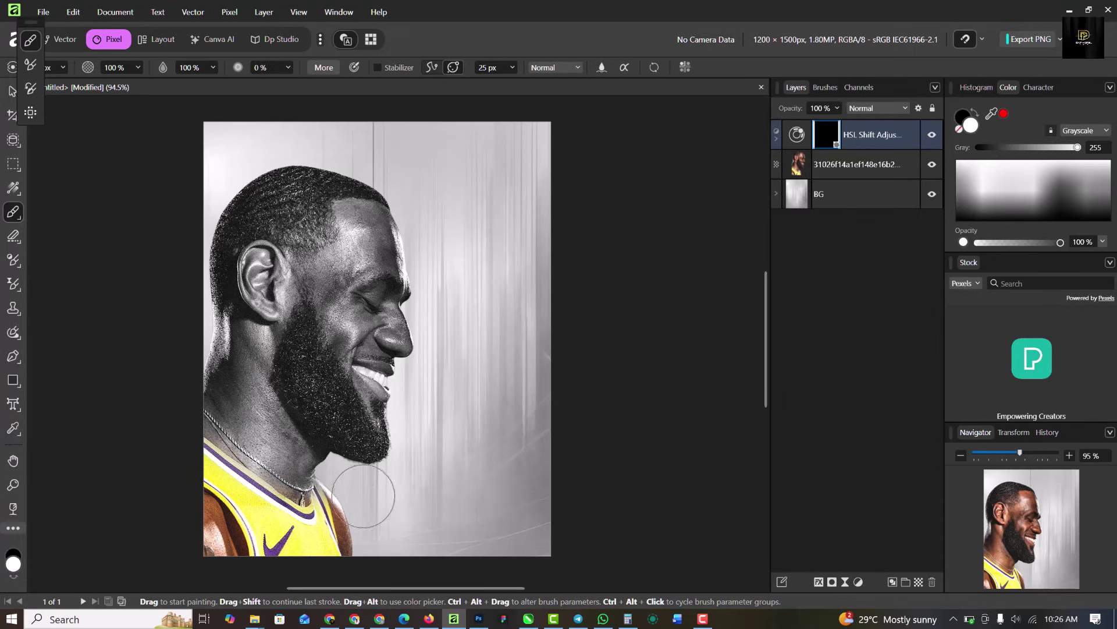
pyautogui.moveTo(252, 512)
pyautogui.mouseDown()
pyautogui.moveTo(193, 514)
pyautogui.moveTo(149, 569)
pyautogui.moveTo(195, 528)
pyautogui.moveTo(211, 564)
pyautogui.moveTo(194, 529)
pyautogui.mouseUp()
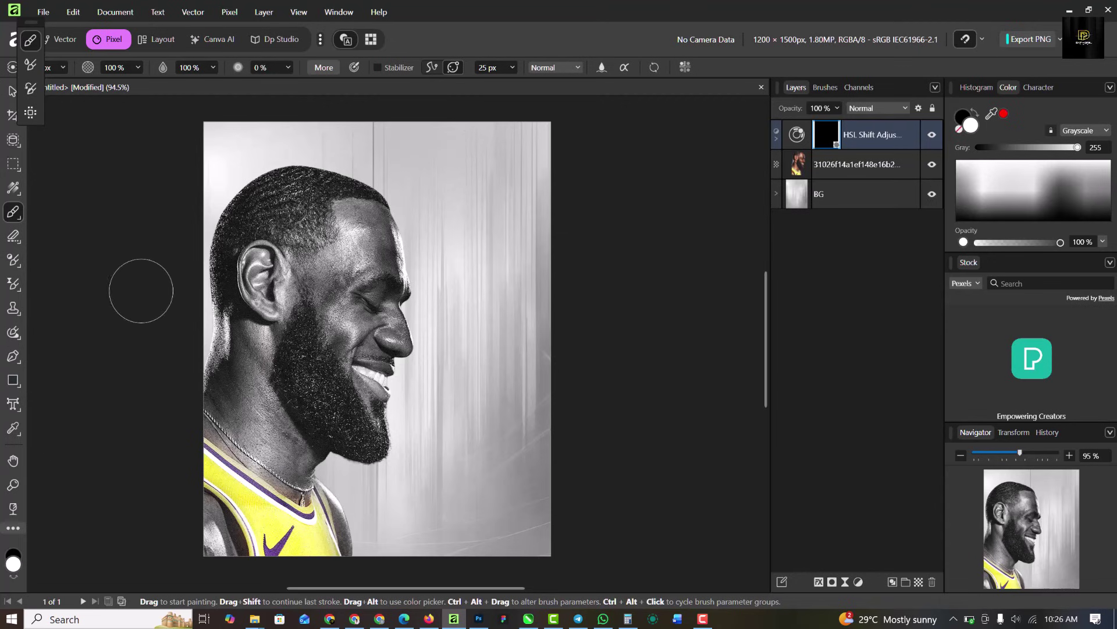
# Nest the HSL adjustment inside the player cutout layer.
pyautogui.click(856, 165)
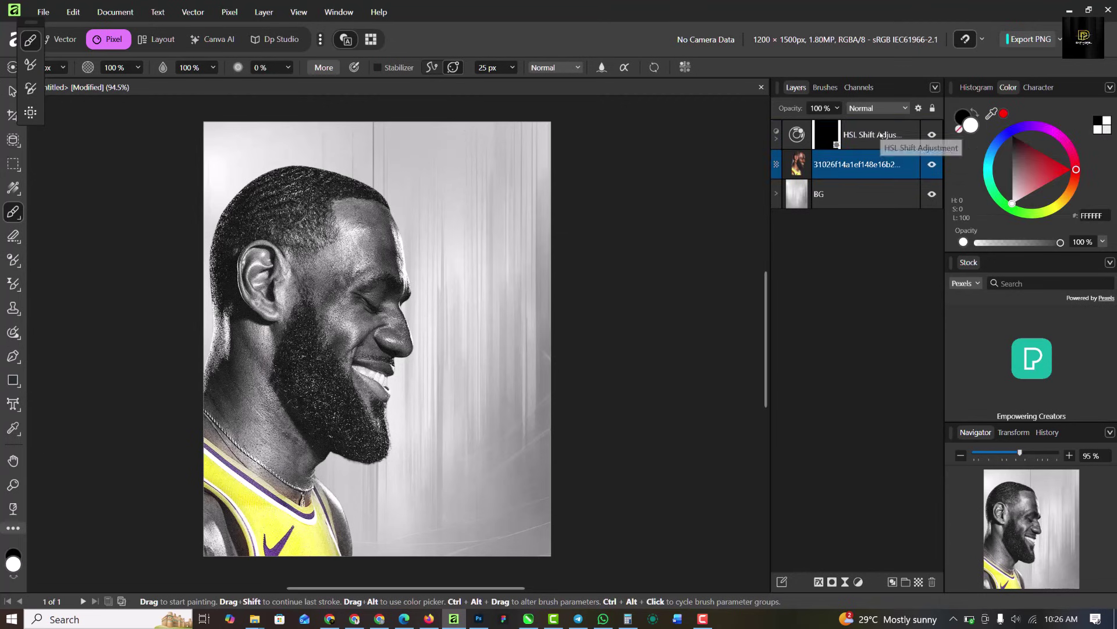
pyautogui.moveTo(873, 135); pyautogui.dragTo(799, 164)
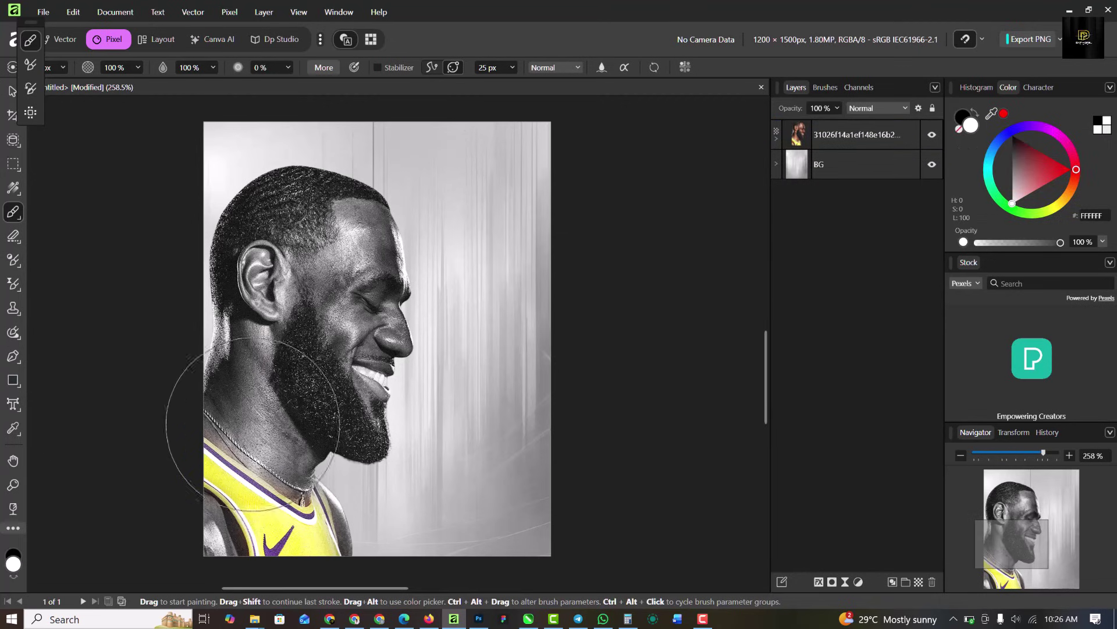
# Refine the nested HSL mask with white paint to desaturate the remaining skin along the jersey neckline, and deselect everything.
pyautogui.scroll(4, 199, 401)
pyautogui.moveTo(399, 188); pyautogui.dragTo(493, 3)
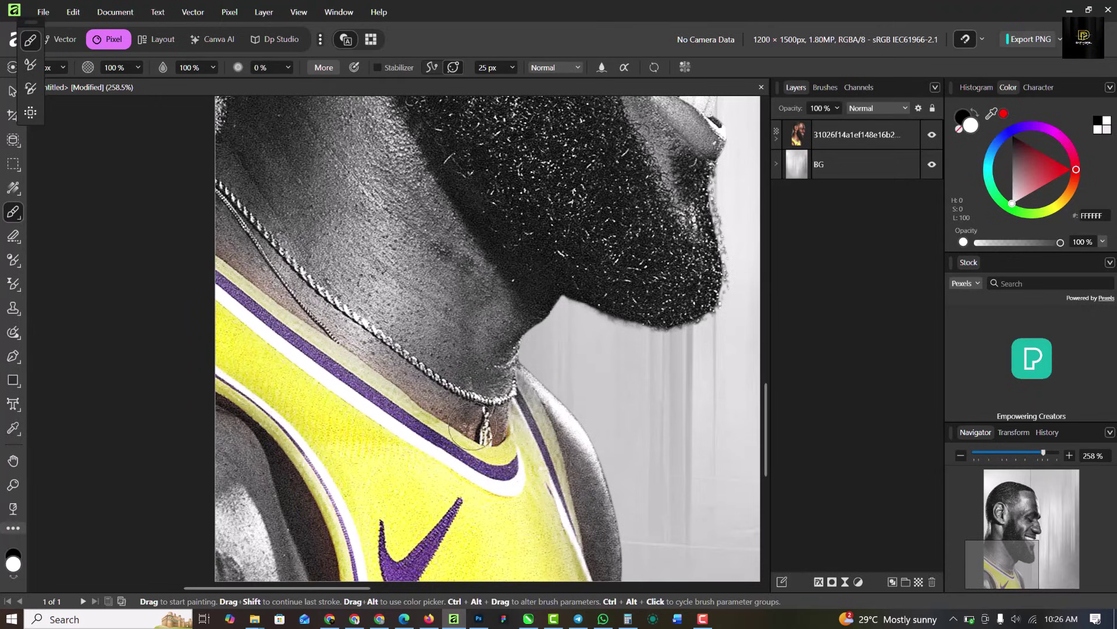
pyautogui.scroll(-2, 352, 339)
pyautogui.click(842, 144)
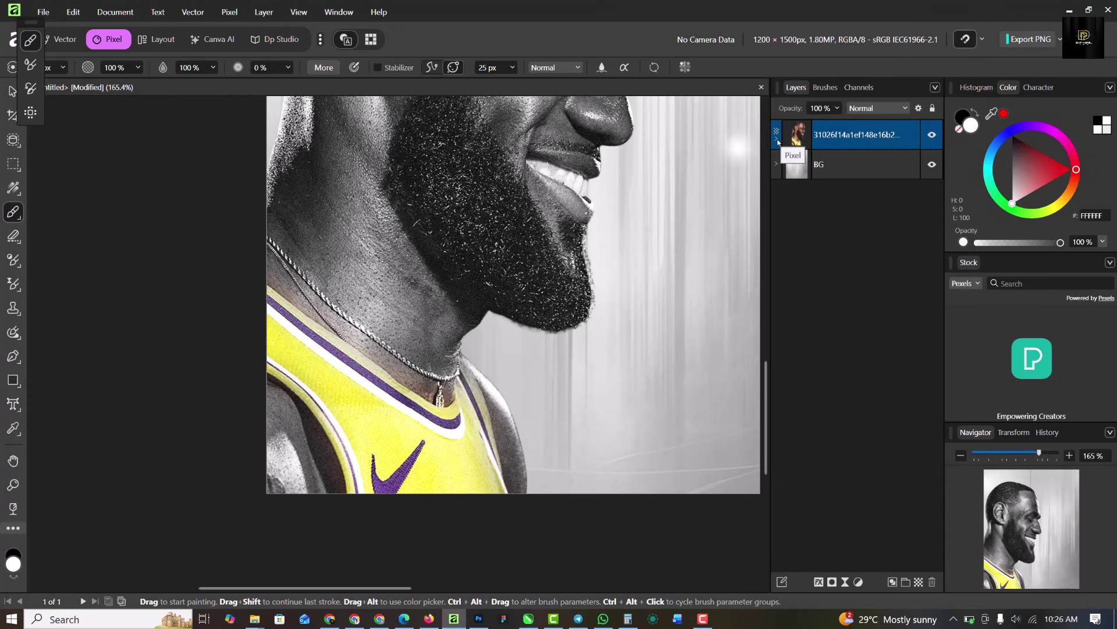
pyautogui.hotkey('ctrl', 'u')
pyautogui.scroll(3, 251, 343)
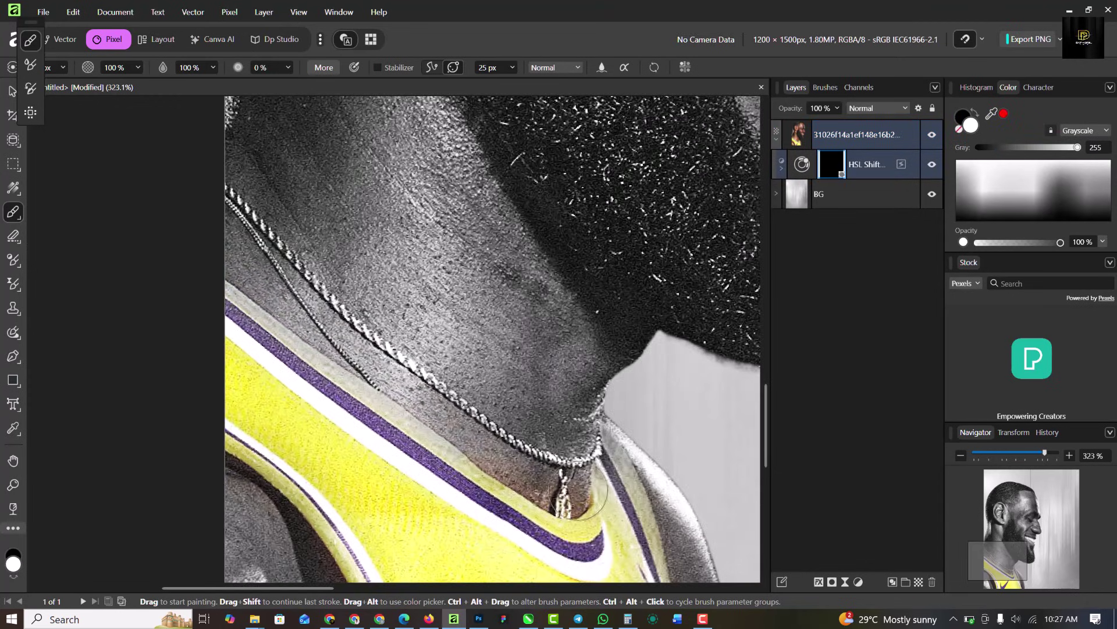
pyautogui.scroll(-9, 391, 249)
pyautogui.scroll(4, 398, 174)
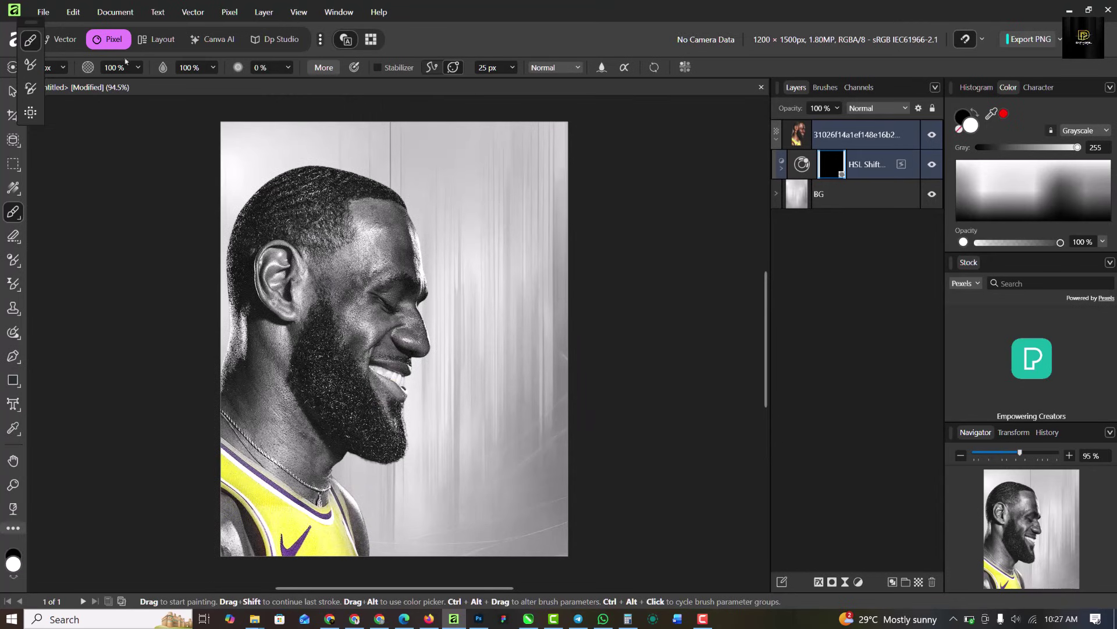
pyautogui.press('v')
pyautogui.click(60, 40)
pyautogui.click(674, 268)
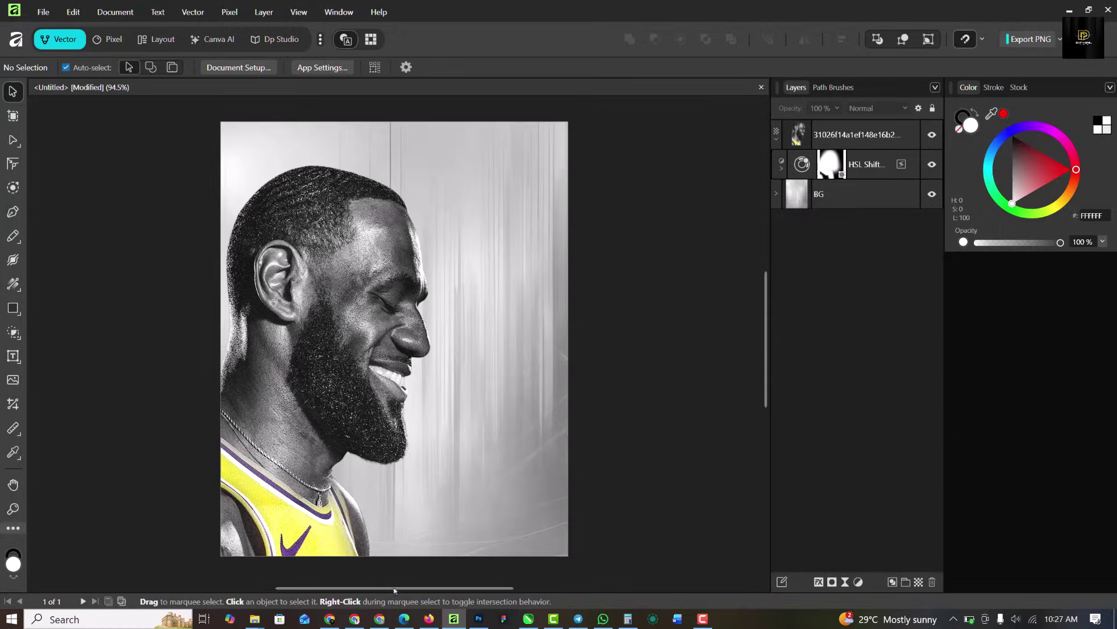
# Place the dribbling player photo from the LEBRON JAMES folder beside the portrait's chin in the page's lower half and remove its background.
pyautogui.moveTo(254, 618)
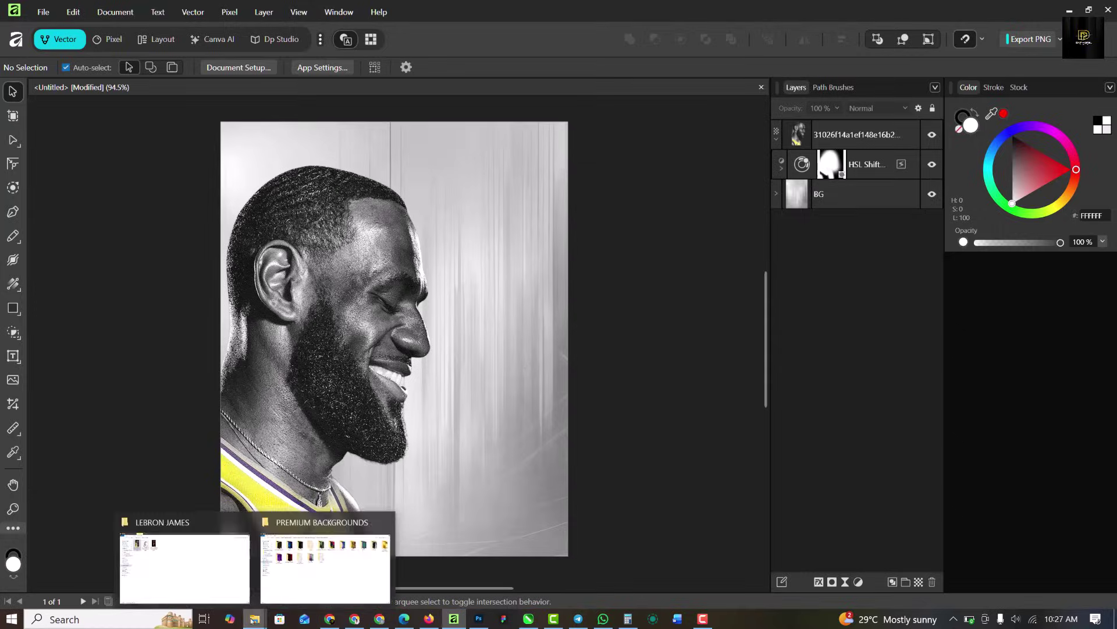
pyautogui.click(197, 578)
pyautogui.click(217, 106)
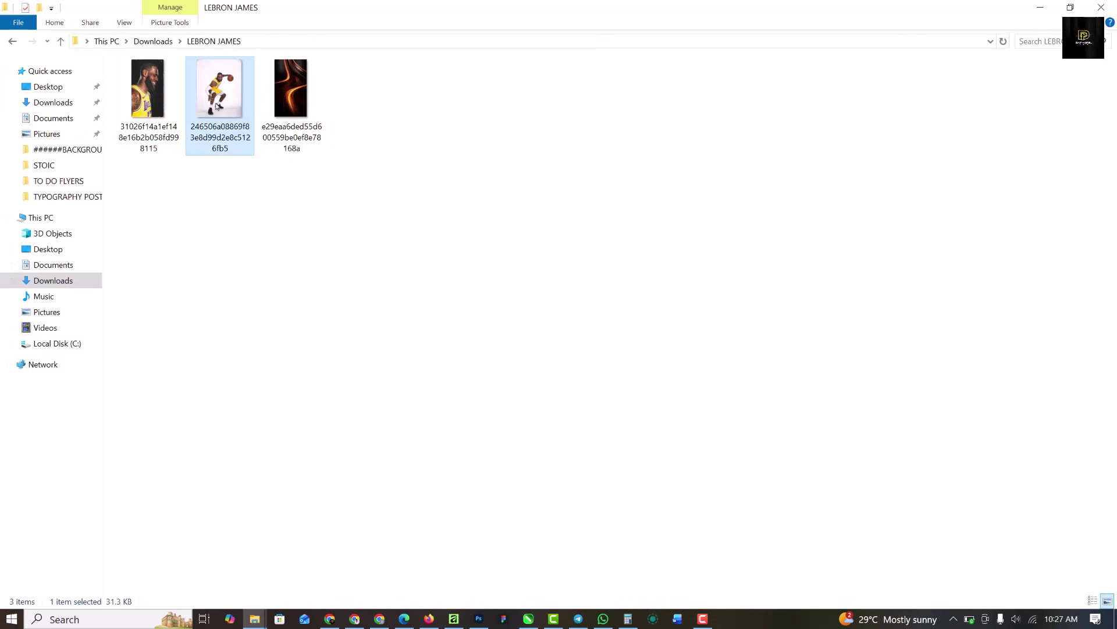
pyautogui.moveTo(226, 96); pyautogui.dragTo(484, 420)
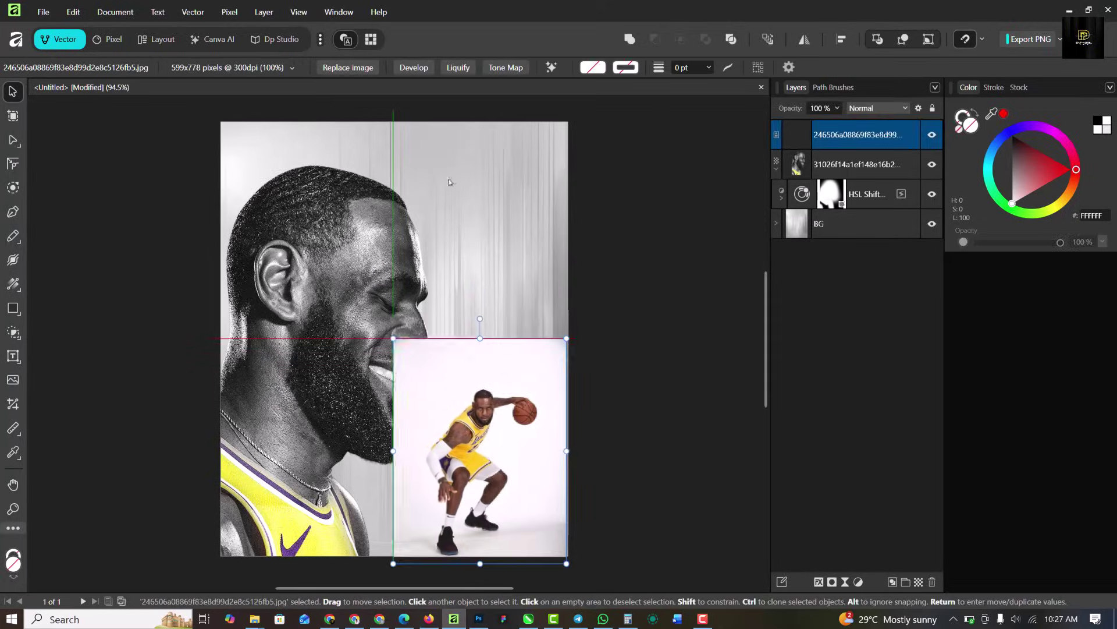
pyautogui.click(551, 67)
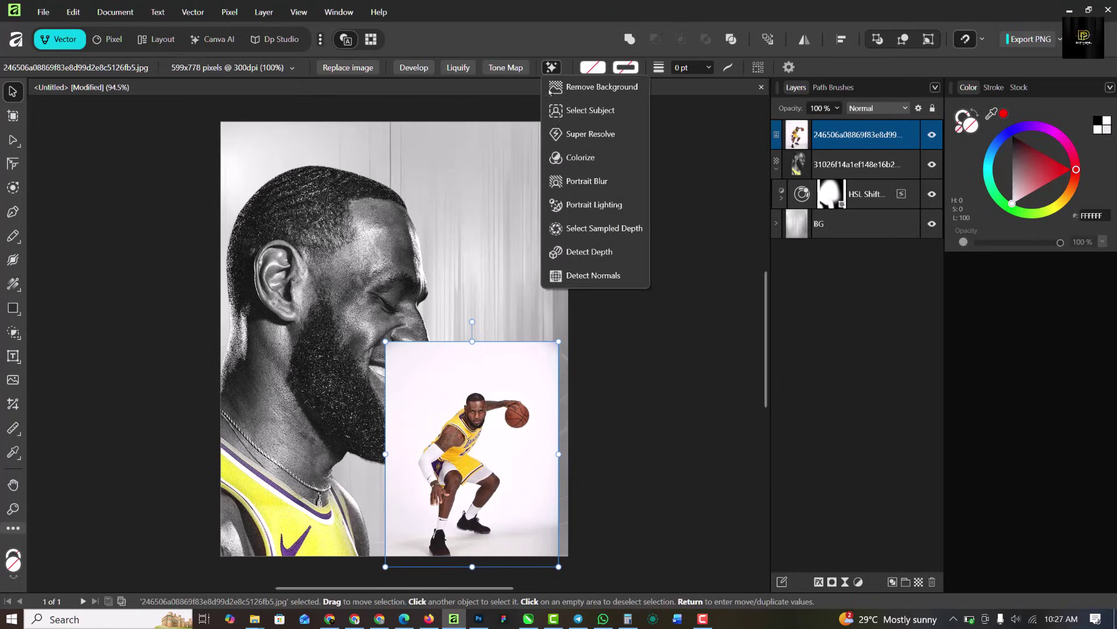
pyautogui.click(601, 88)
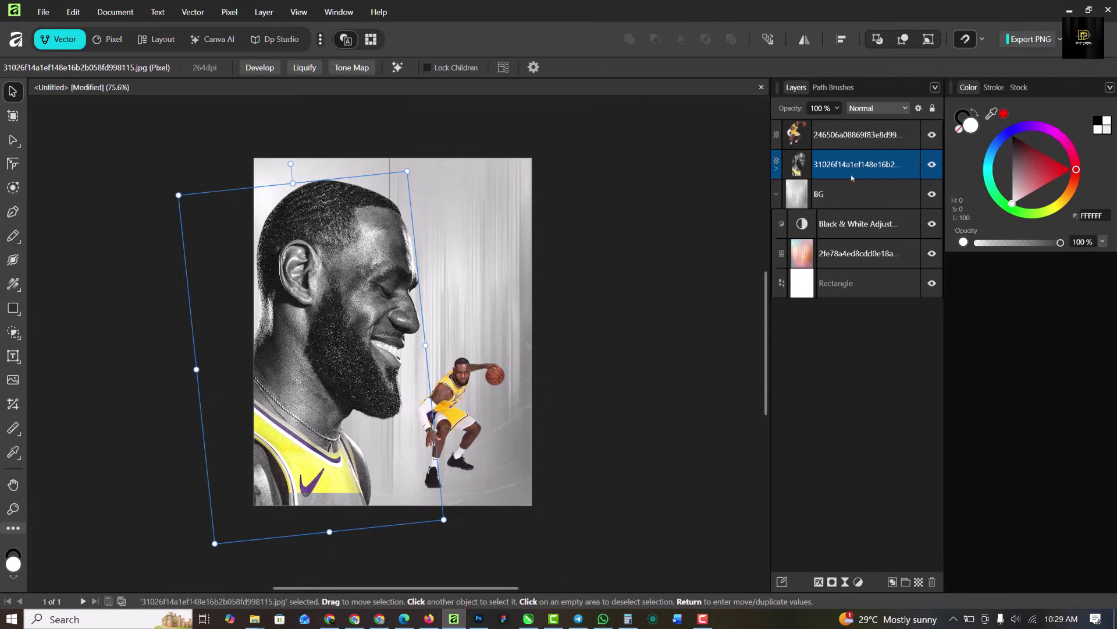
# Add a mask to the portrait layer and paint black with the Paint Brush to fade the lower jersey and shoulders into the background.
pyautogui.click(832, 582)
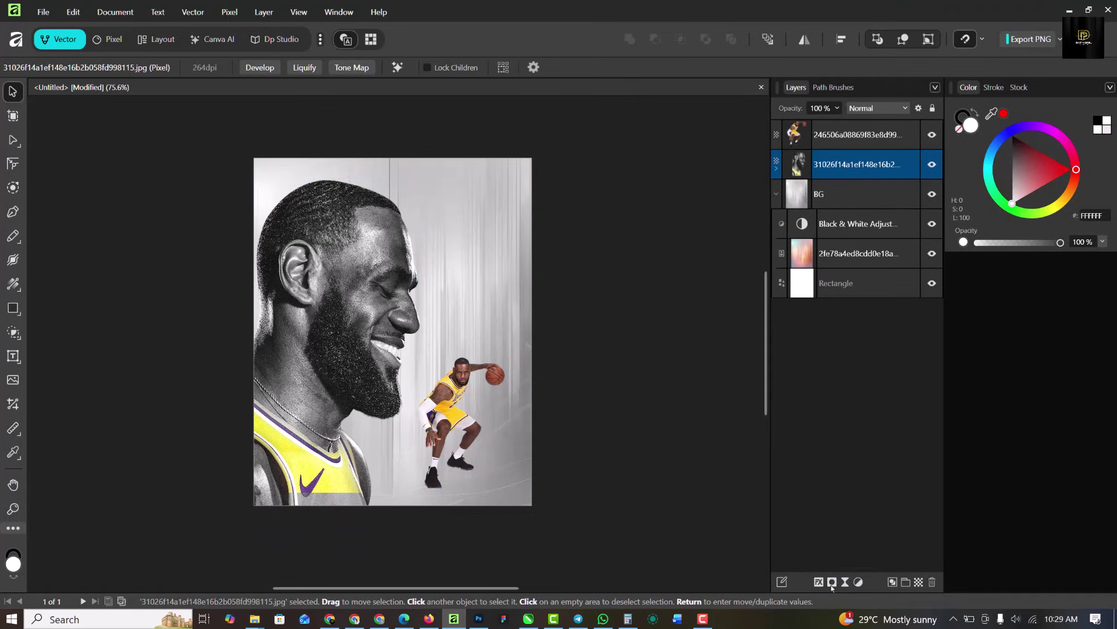
pyautogui.click(816, 178)
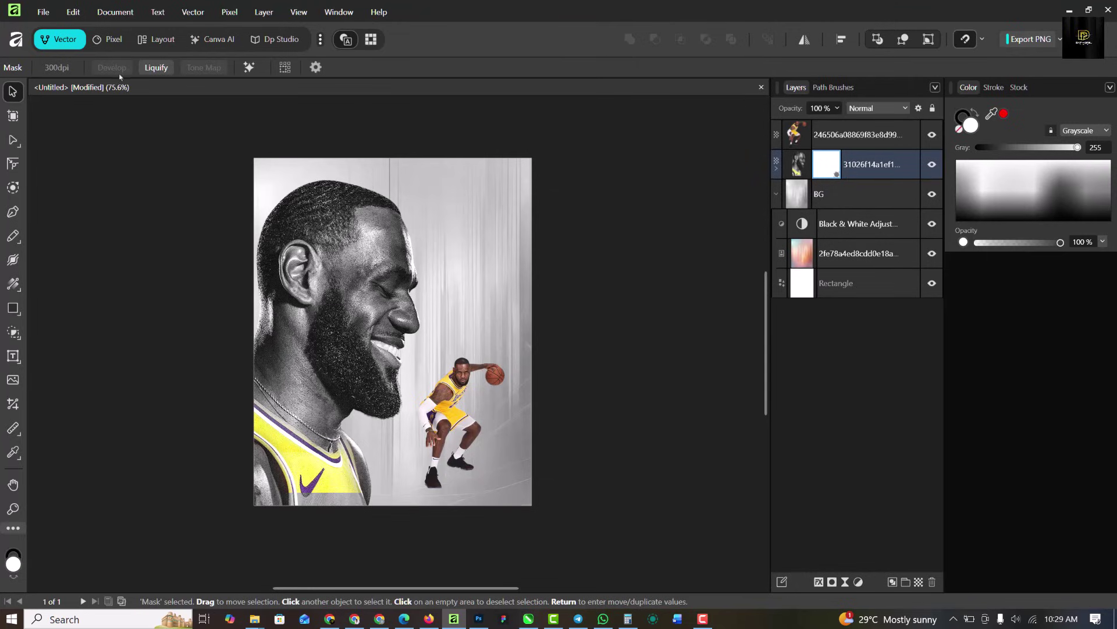
pyautogui.click(97, 39)
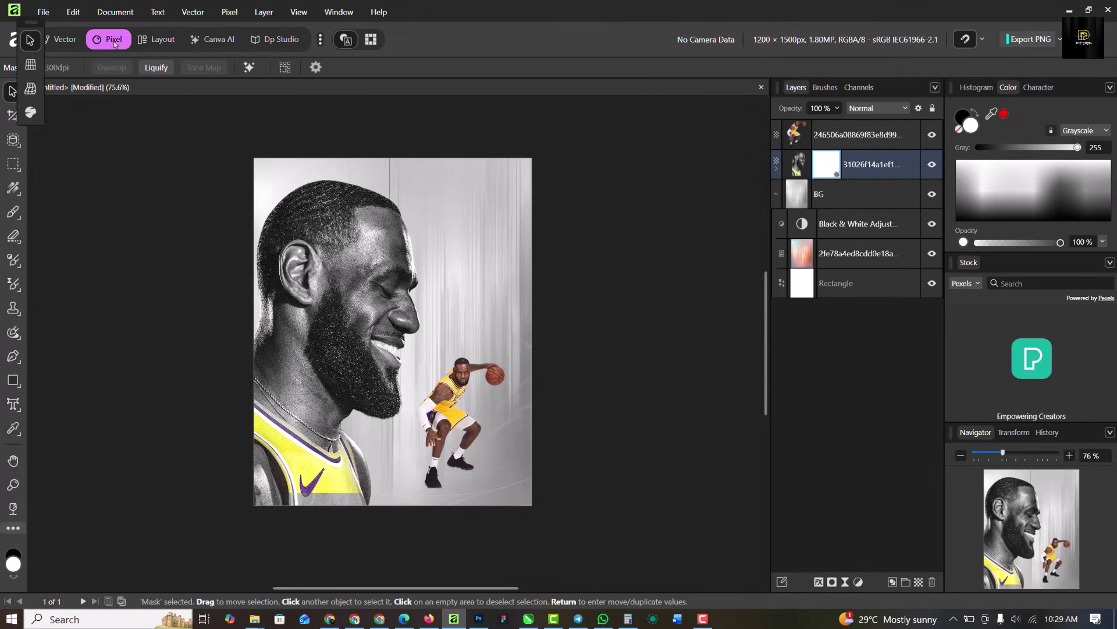
pyautogui.click(13, 212)
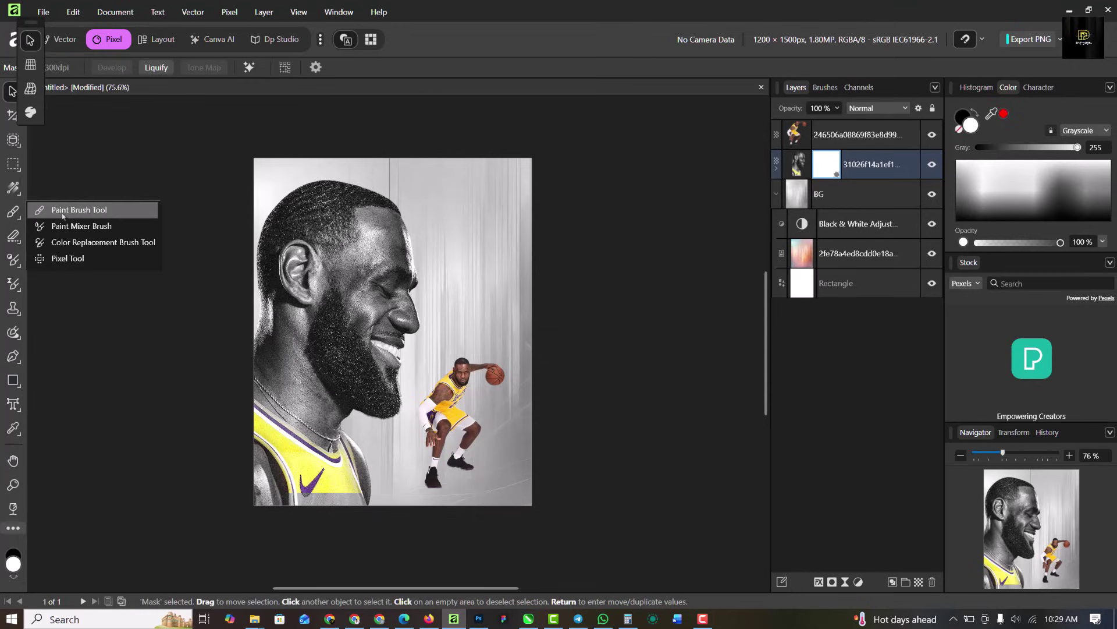
pyautogui.click(64, 207)
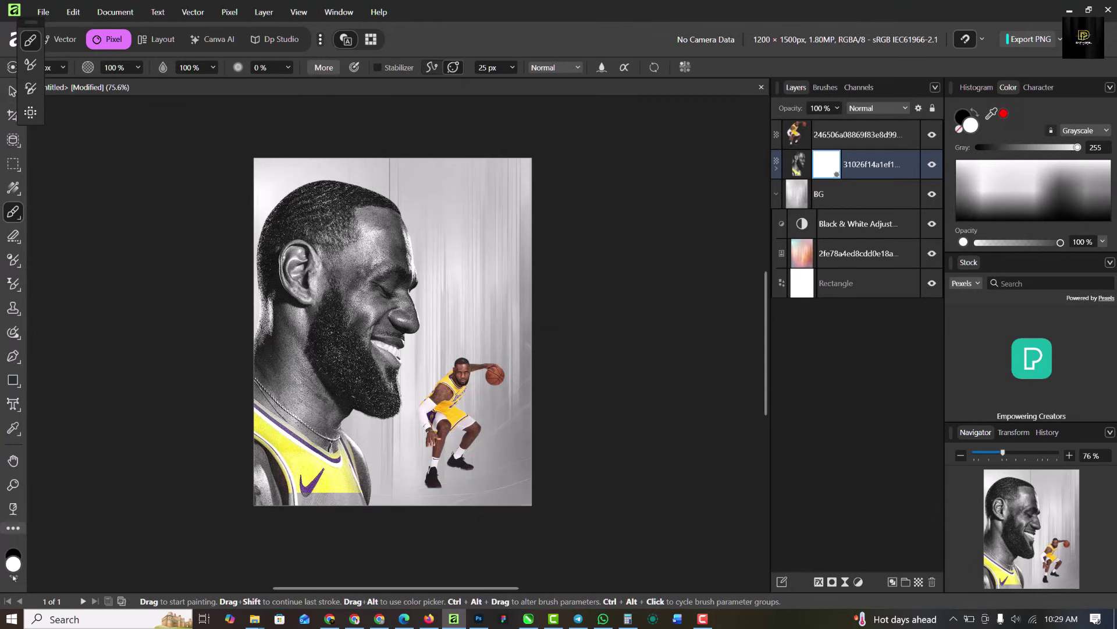
pyautogui.press('x')
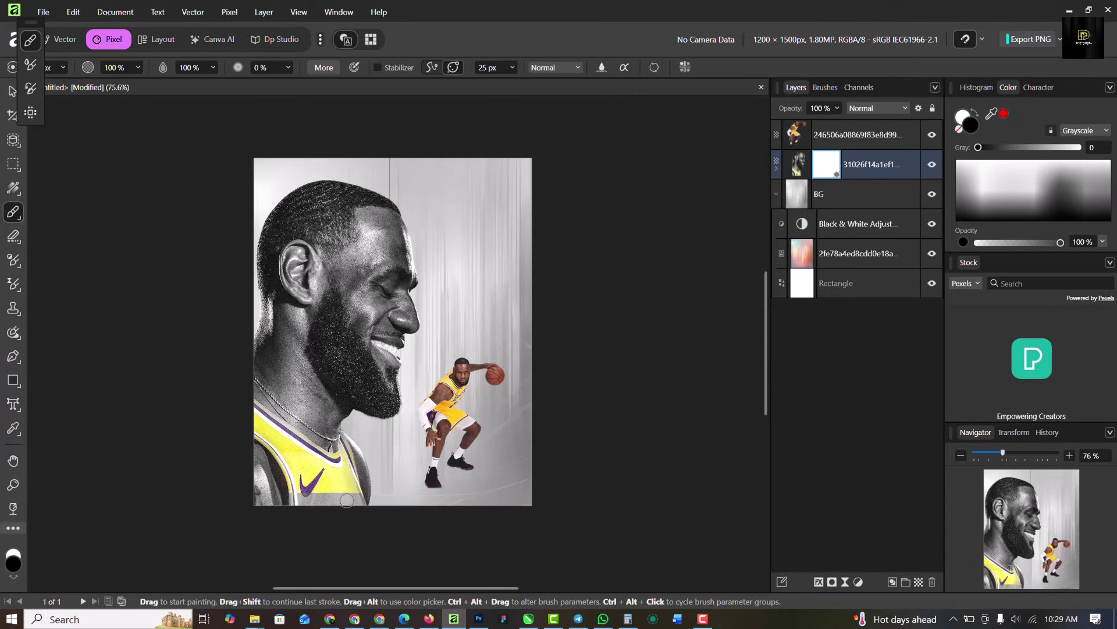
pyautogui.moveTo(352, 493)
pyautogui.mouseDown()
pyautogui.moveTo(393, 515)
pyautogui.moveTo(277, 542)
pyautogui.moveTo(387, 532)
pyautogui.moveTo(266, 556)
pyautogui.moveTo(376, 546)
pyautogui.moveTo(265, 556)
pyautogui.moveTo(410, 529)
pyautogui.moveTo(282, 545)
pyautogui.moveTo(366, 547)
pyautogui.moveTo(268, 547)
pyautogui.moveTo(355, 540)
pyautogui.moveTo(288, 541)
pyautogui.mouseUp()
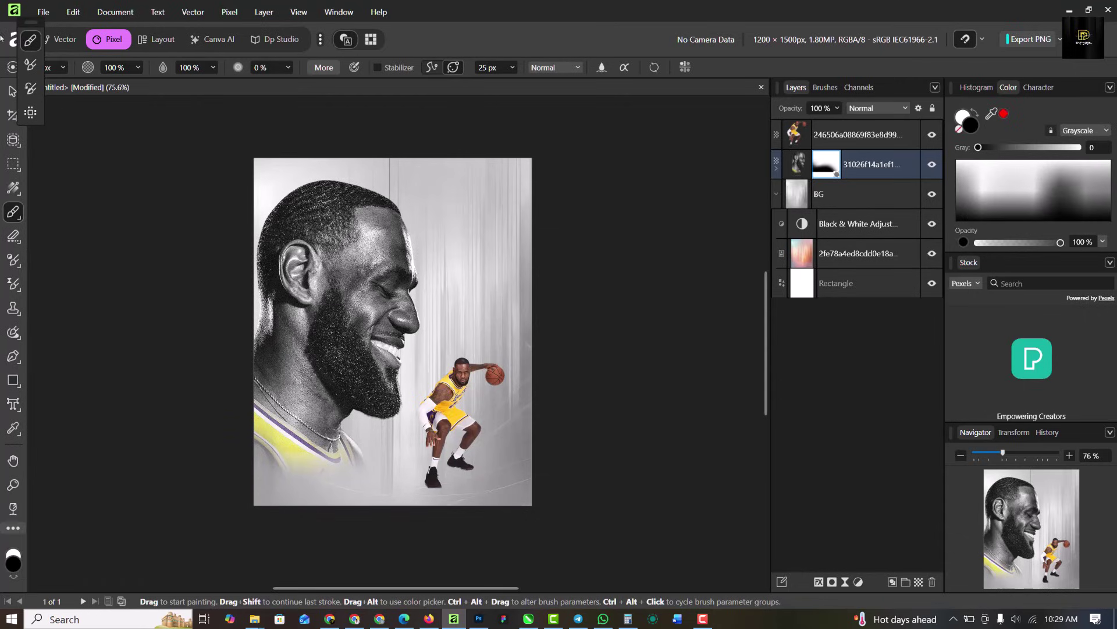
pyautogui.click(12, 92)
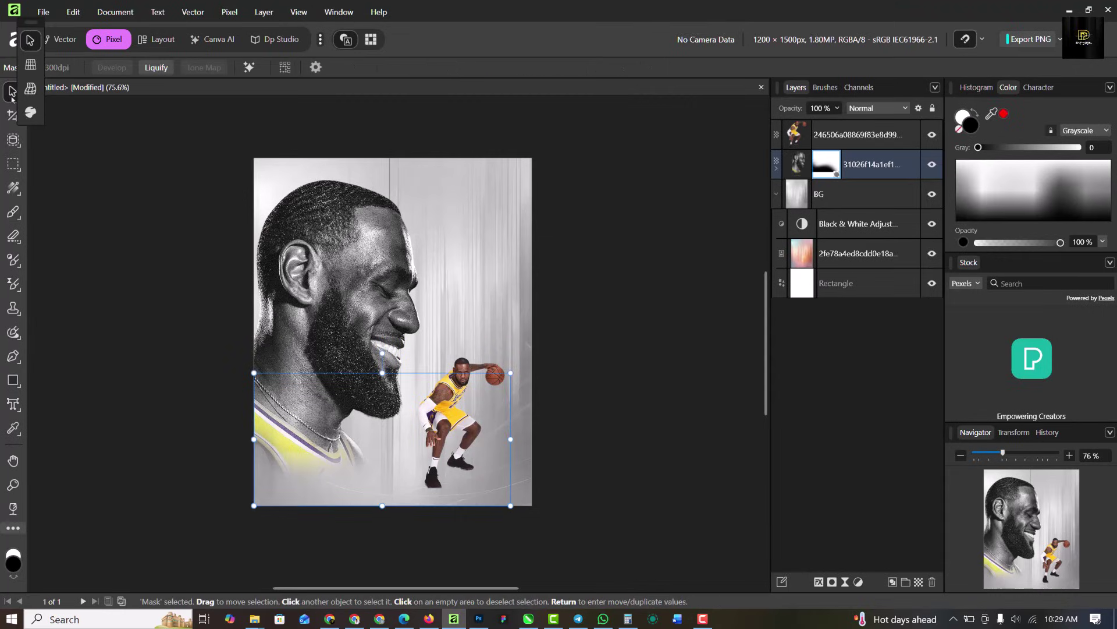
pyautogui.click(65, 40)
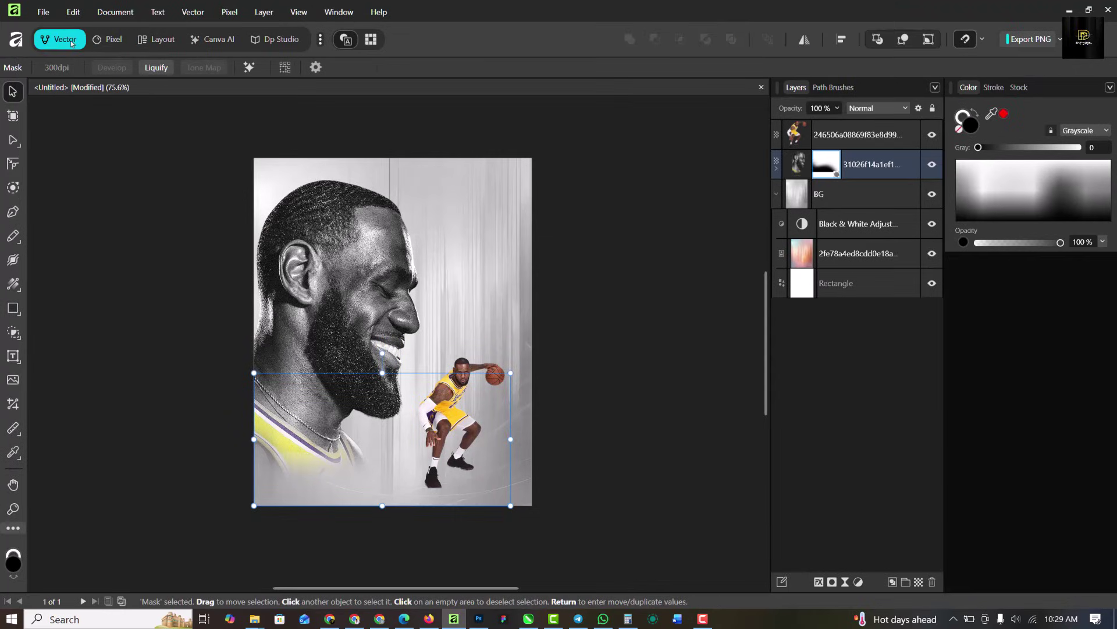
# Develop the dribbling player layer with Detail Refinement at 15% radius and 63% amount.
pyautogui.click(855, 134)
pyautogui.scroll(5, 469, 388)
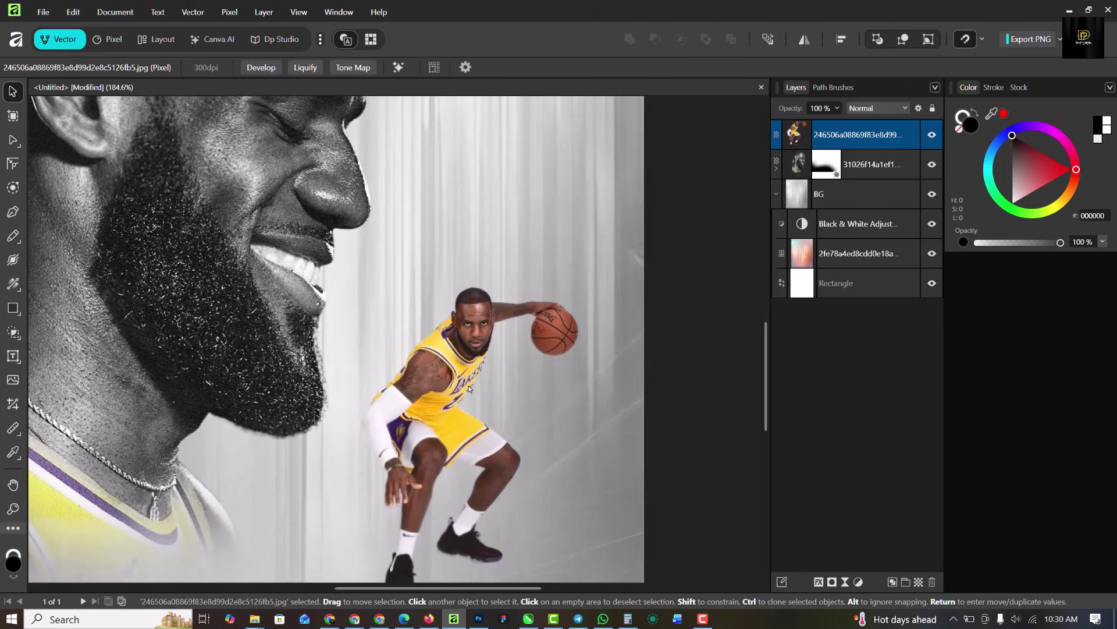
pyautogui.click(259, 68)
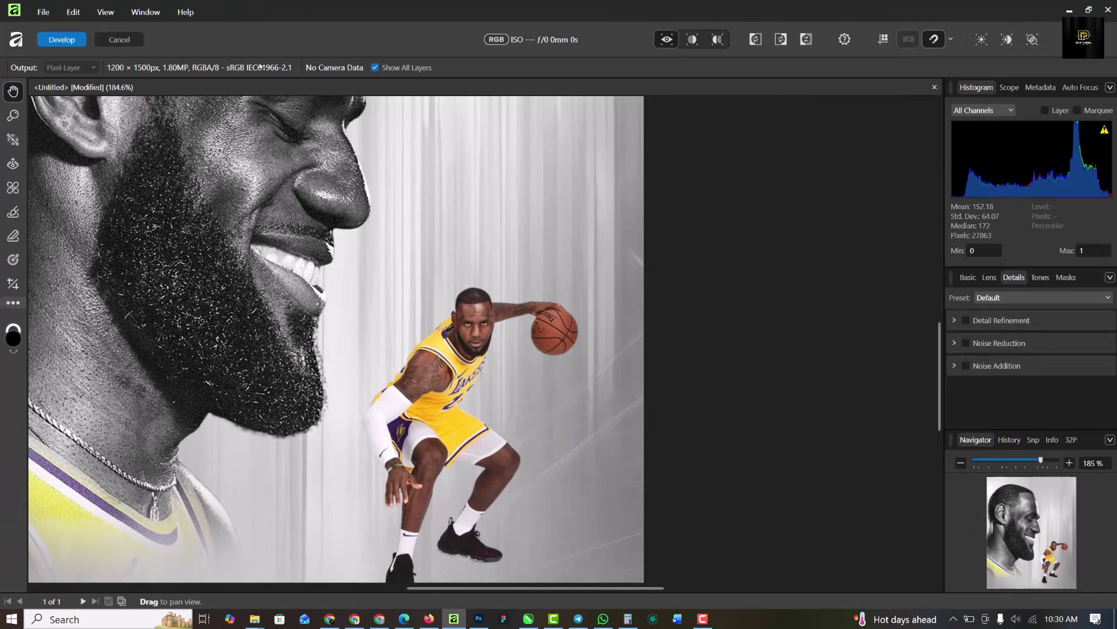
pyautogui.click(955, 320)
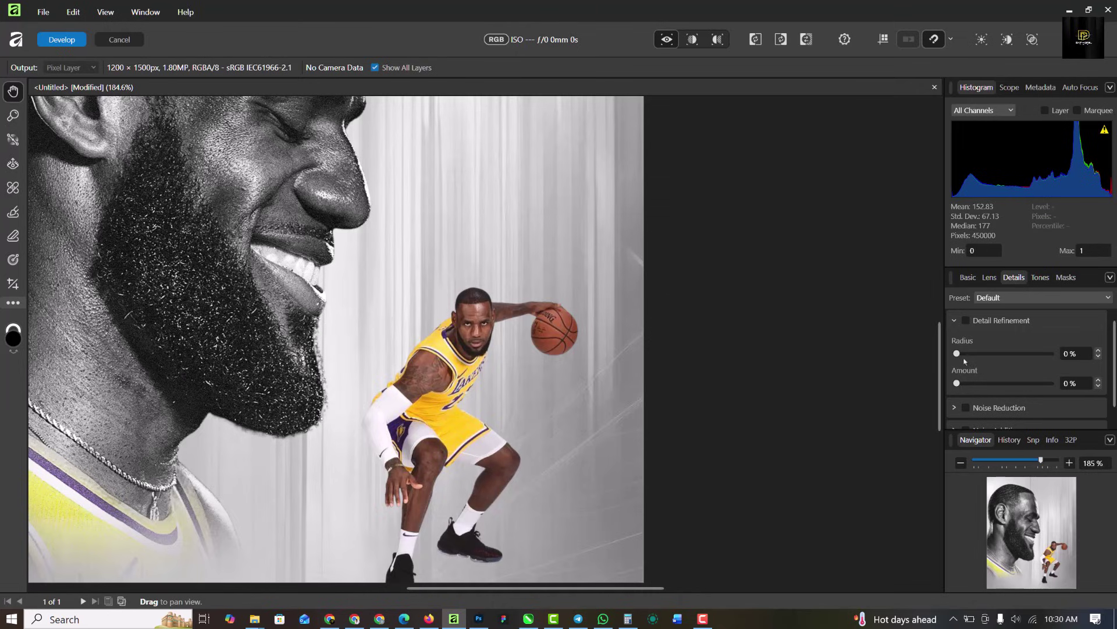
pyautogui.moveTo(957, 353); pyautogui.dragTo(1016, 384)
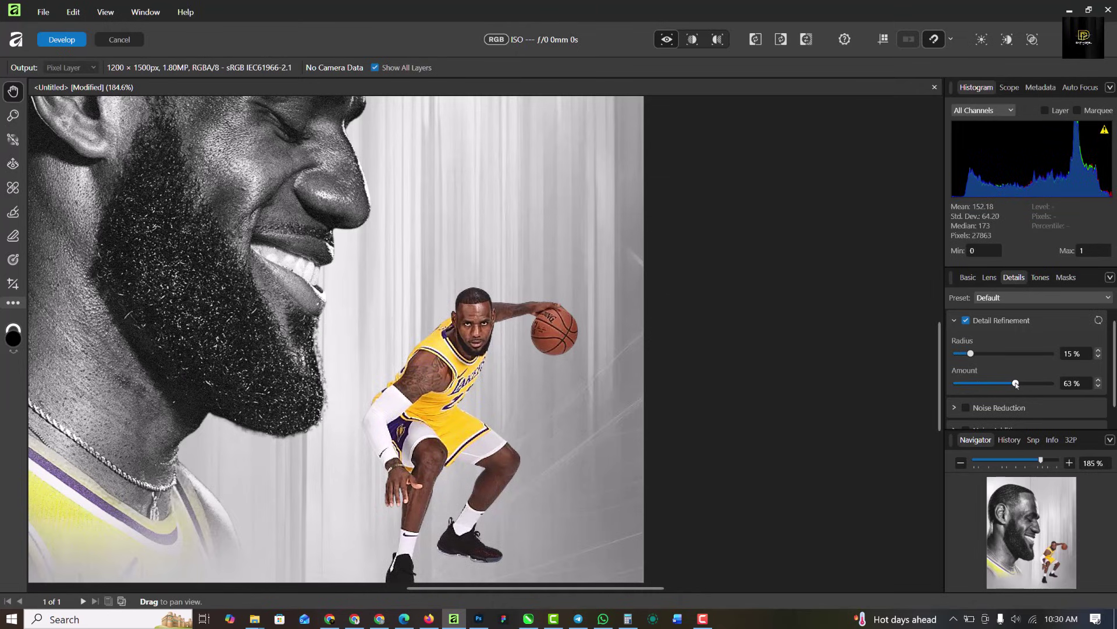
# Enhance the dribbling player with 100% clarity and 20% contrast, and apply the development.
pyautogui.click(967, 278)
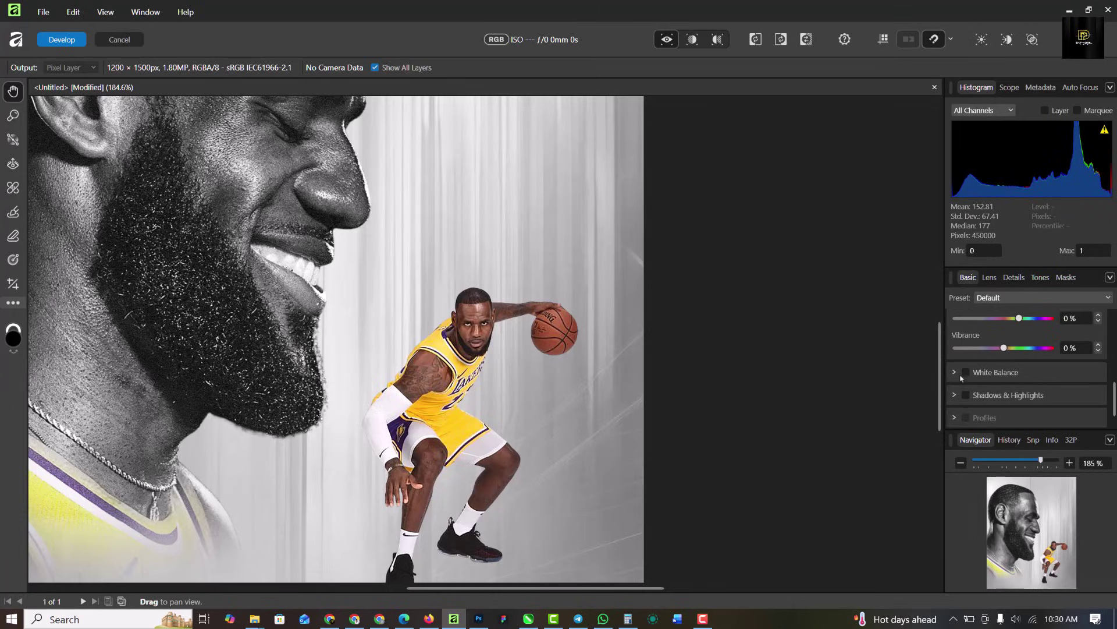
pyautogui.scroll(3, 1005, 382)
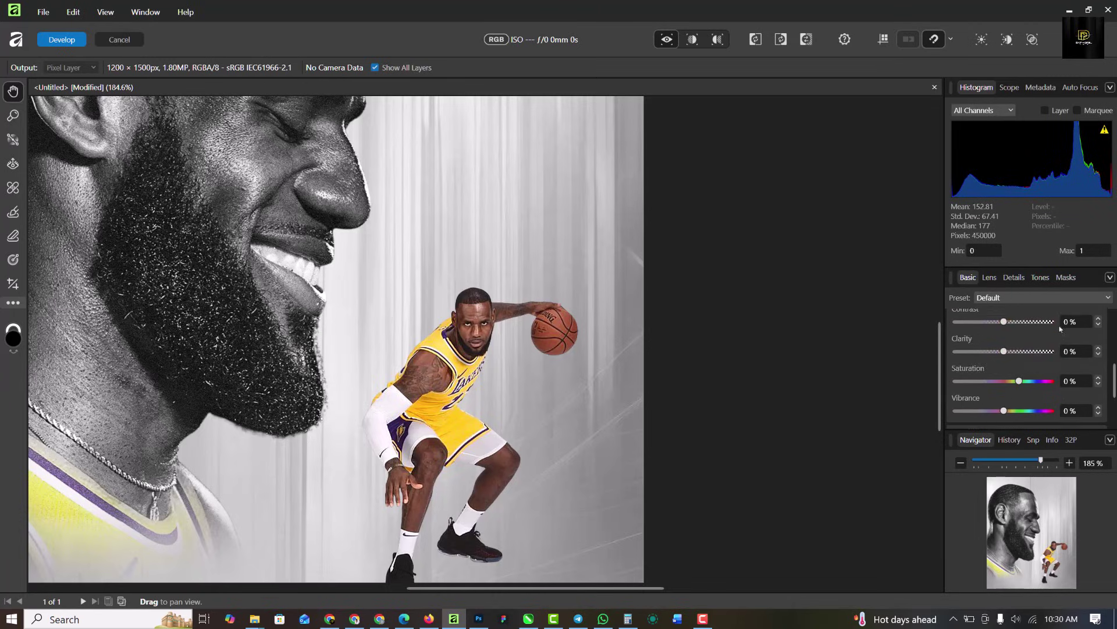
pyautogui.moveTo(1004, 383); pyautogui.dragTo(1024, 353)
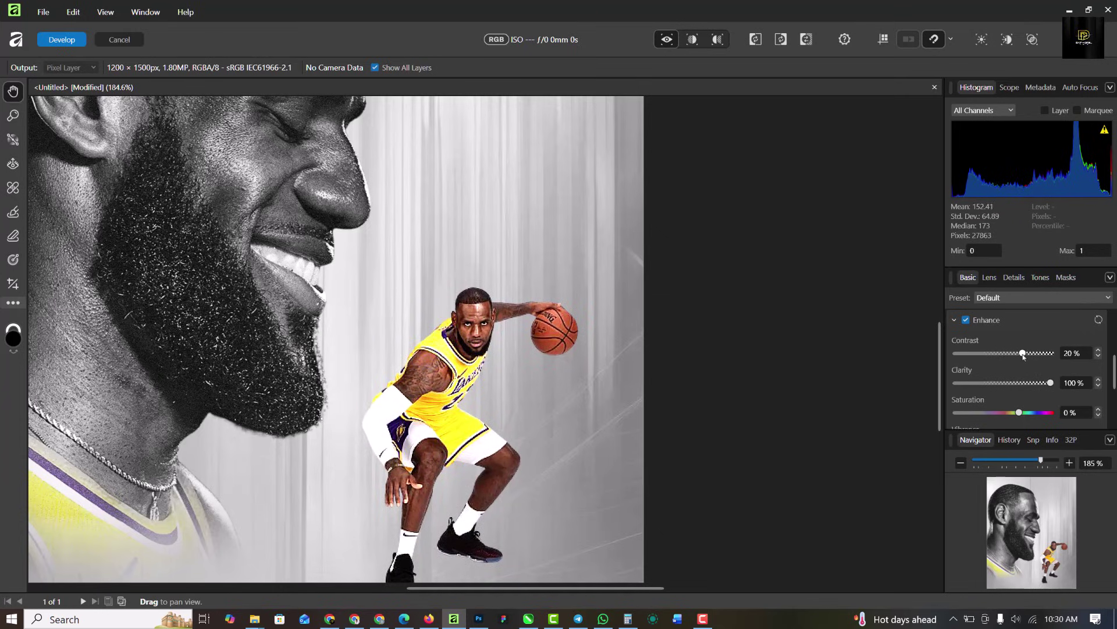
pyautogui.scroll(-2, 509, 312)
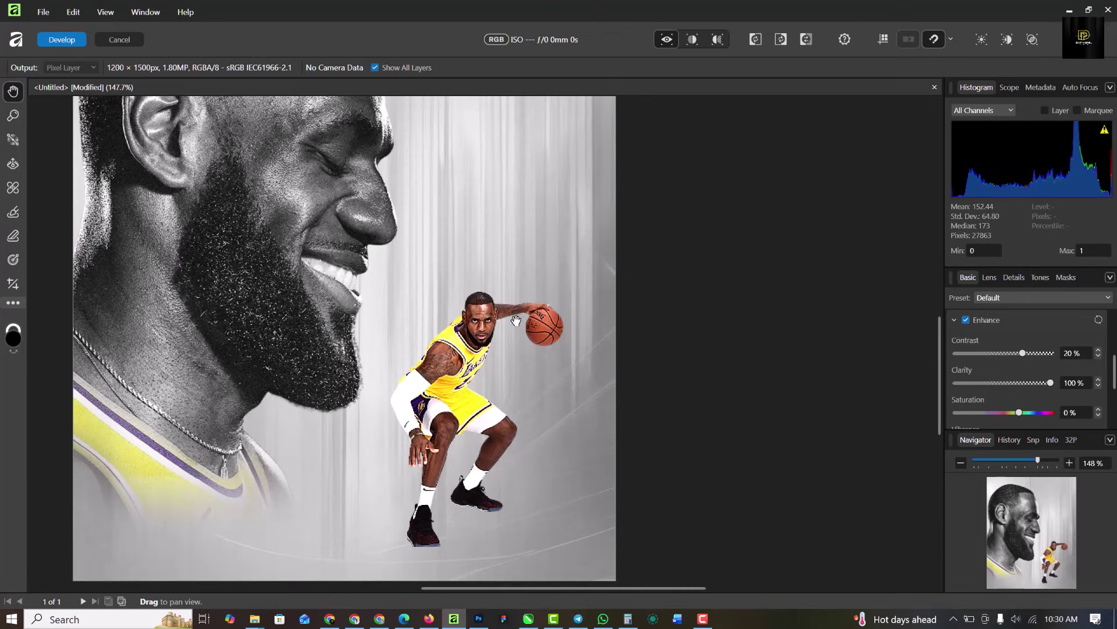
pyautogui.click(80, 40)
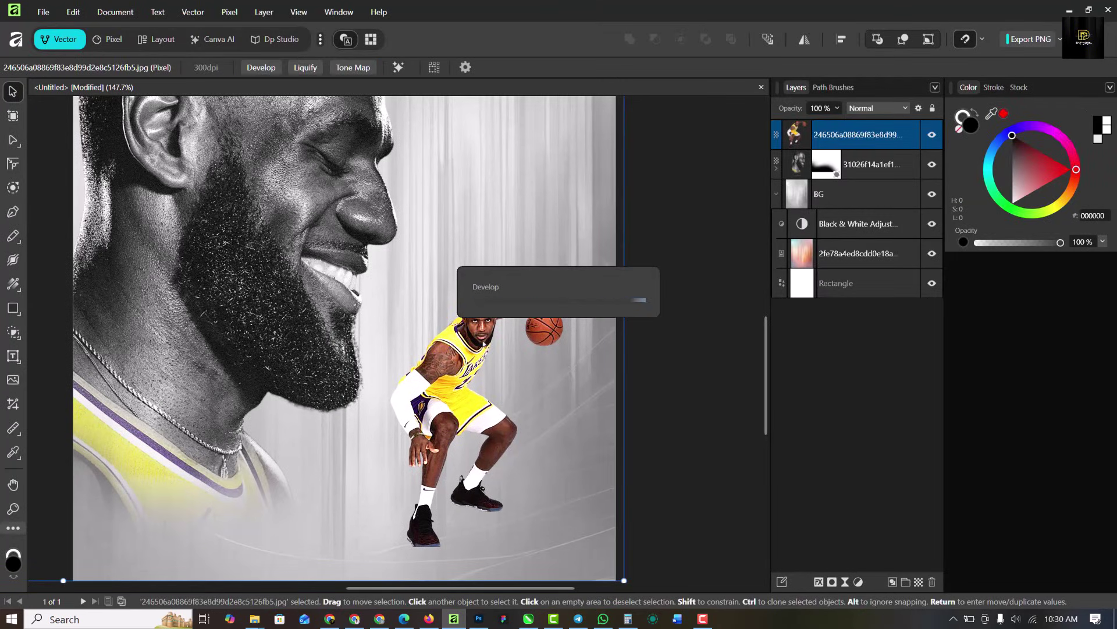
# Add an HSL adjustment above the dribbling player with the saturation shift at -100%.
pyautogui.scroll(-3, 478, 294)
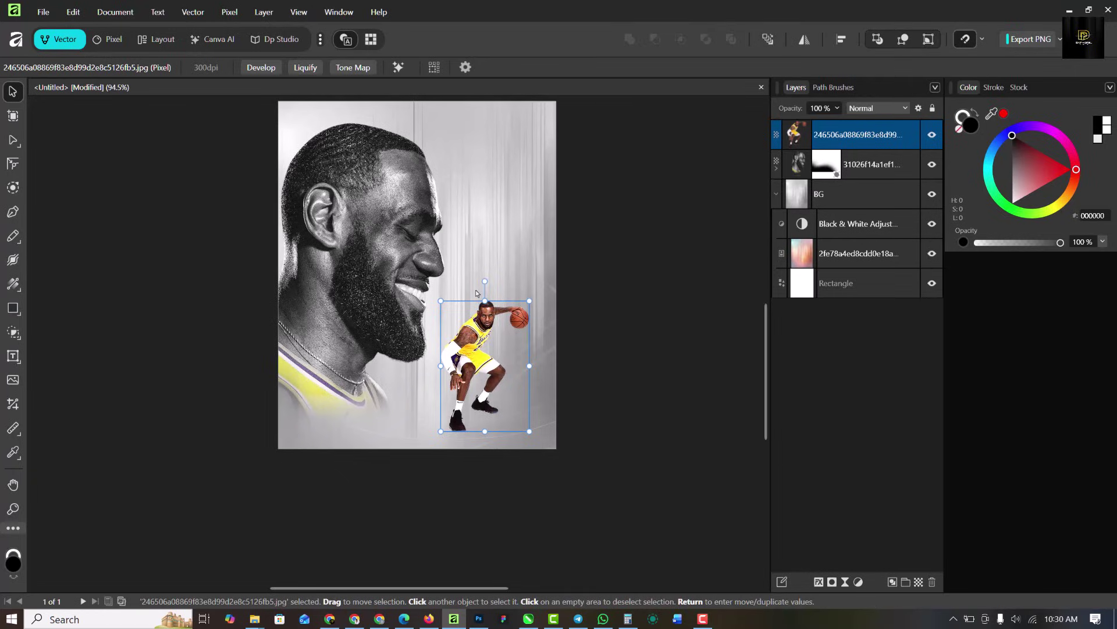
pyautogui.scroll(-3, 416, 247)
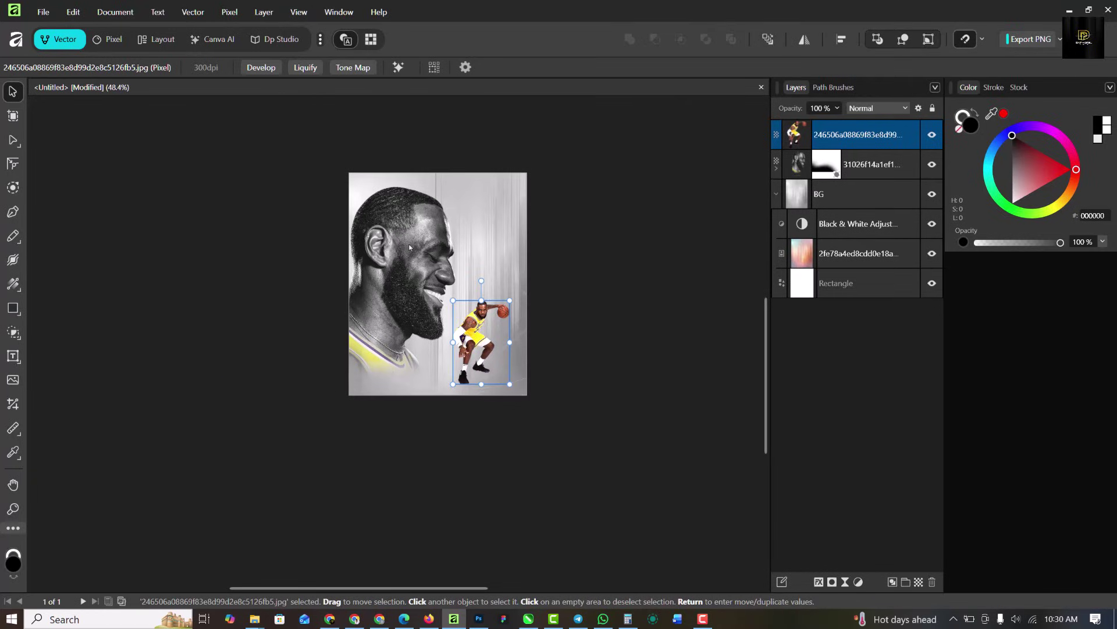
pyautogui.scroll(5, 453, 283)
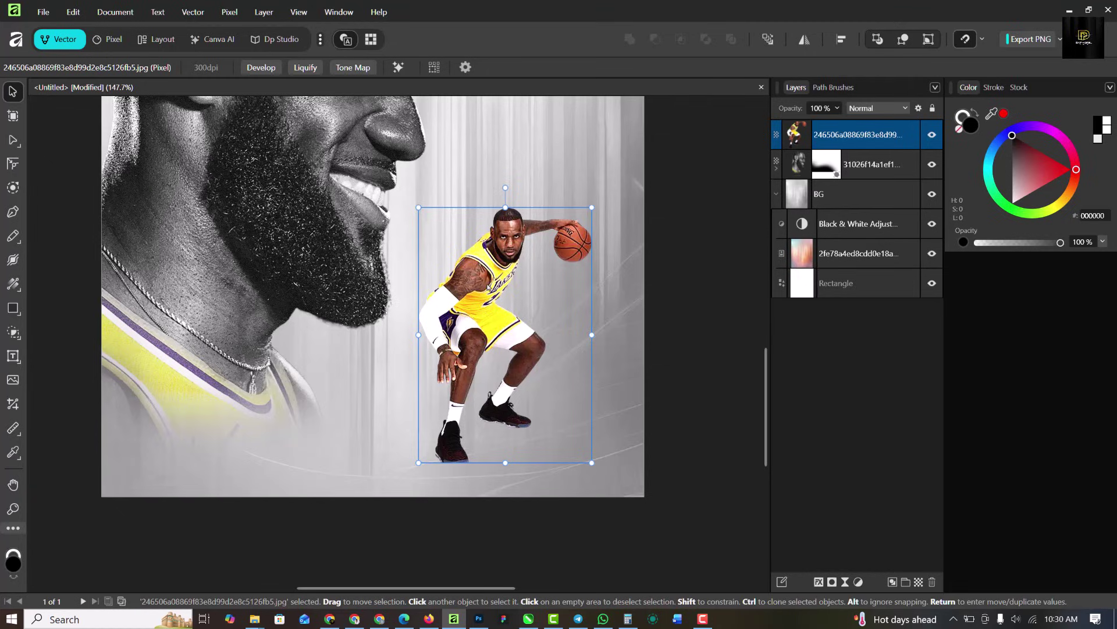
pyautogui.scroll(3, 491, 252)
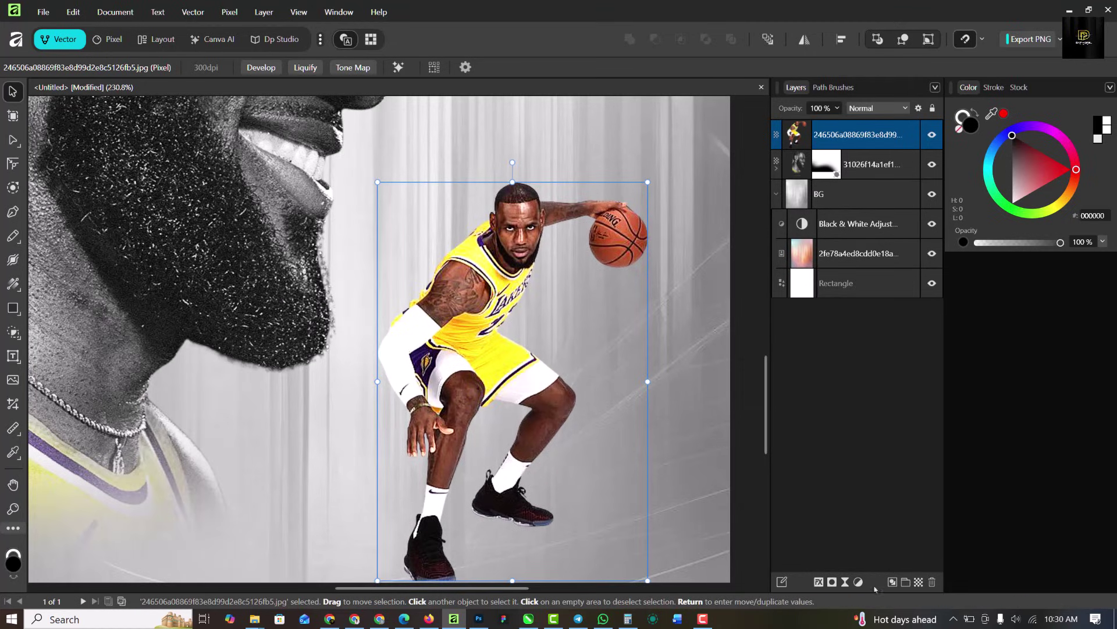
pyautogui.click(857, 582)
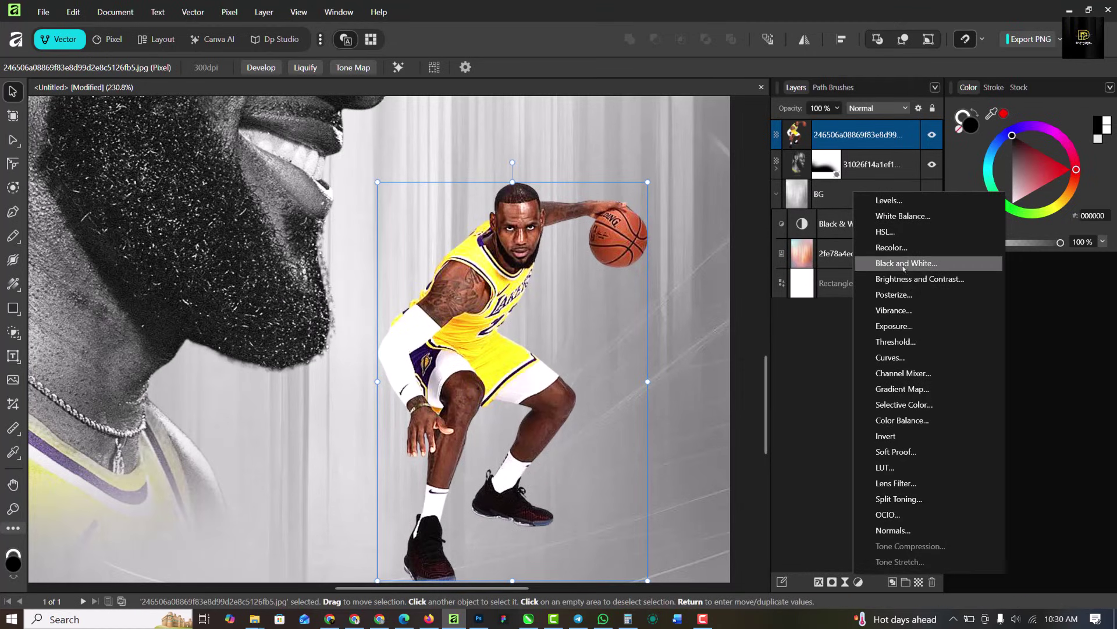
pyautogui.click(898, 233)
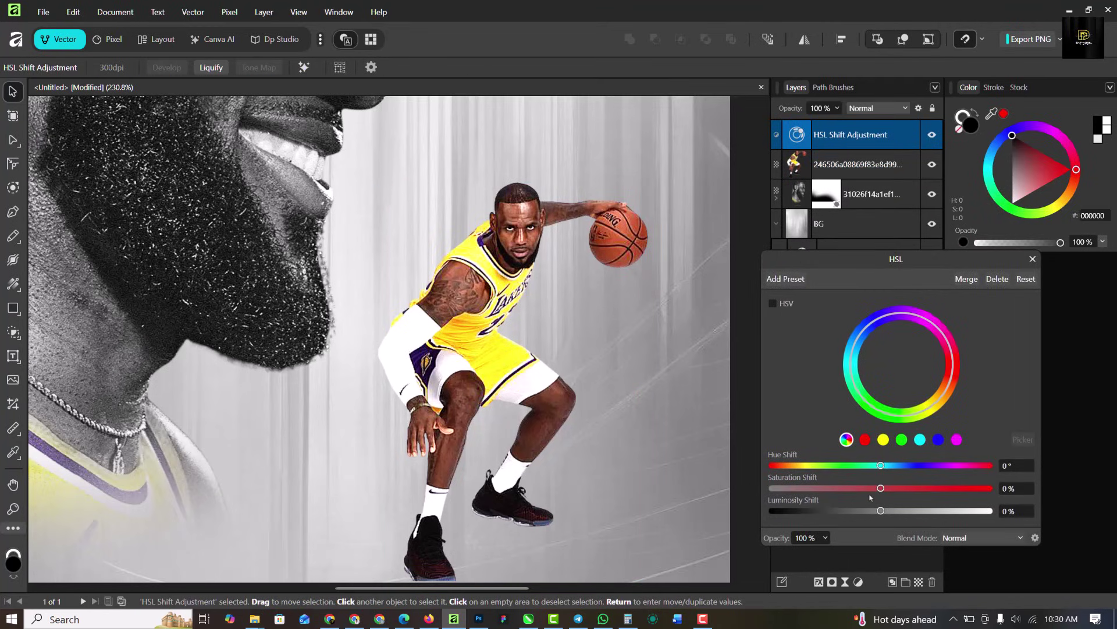
pyautogui.click(776, 488)
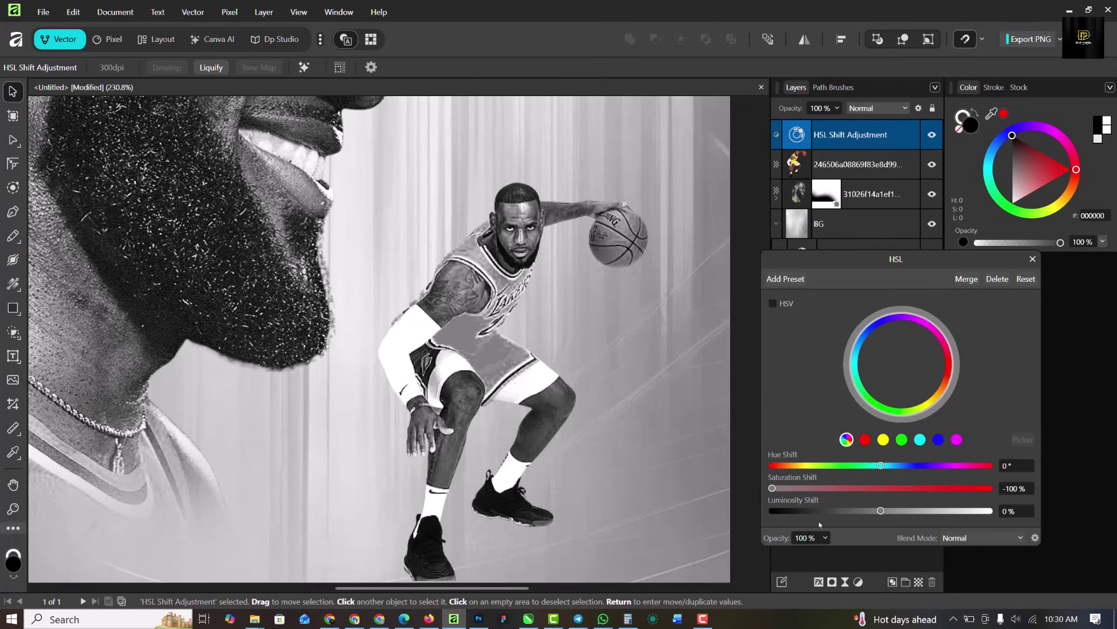
pyautogui.click(1035, 260)
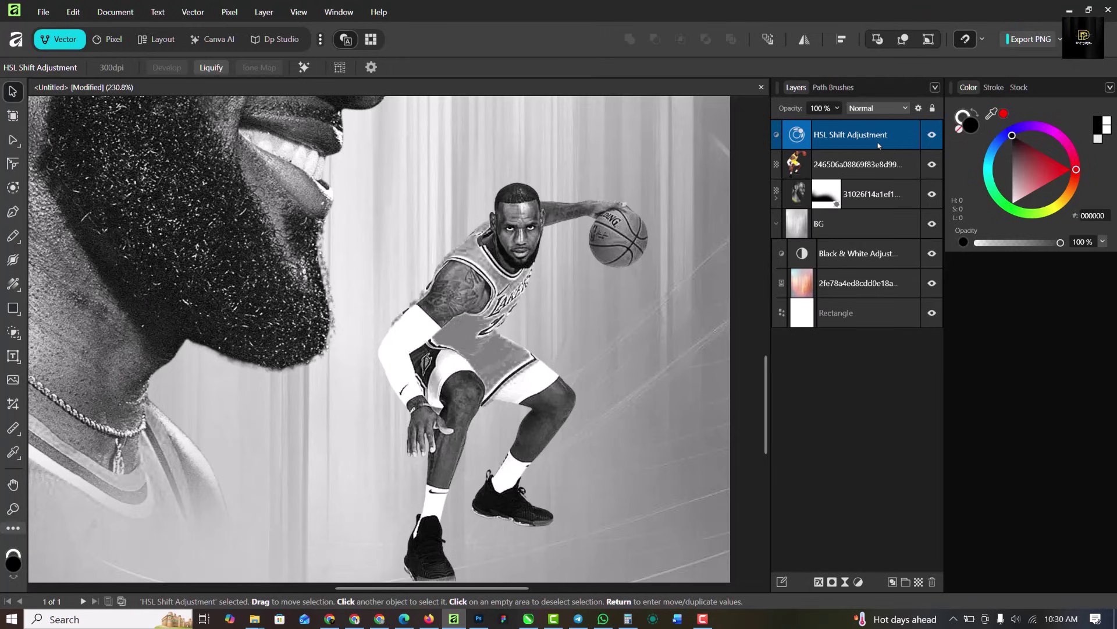
# Nest the HSL adjustment inside the dribbling player layer and expand that layer.
pyautogui.moveTo(879, 145); pyautogui.dragTo(795, 145)
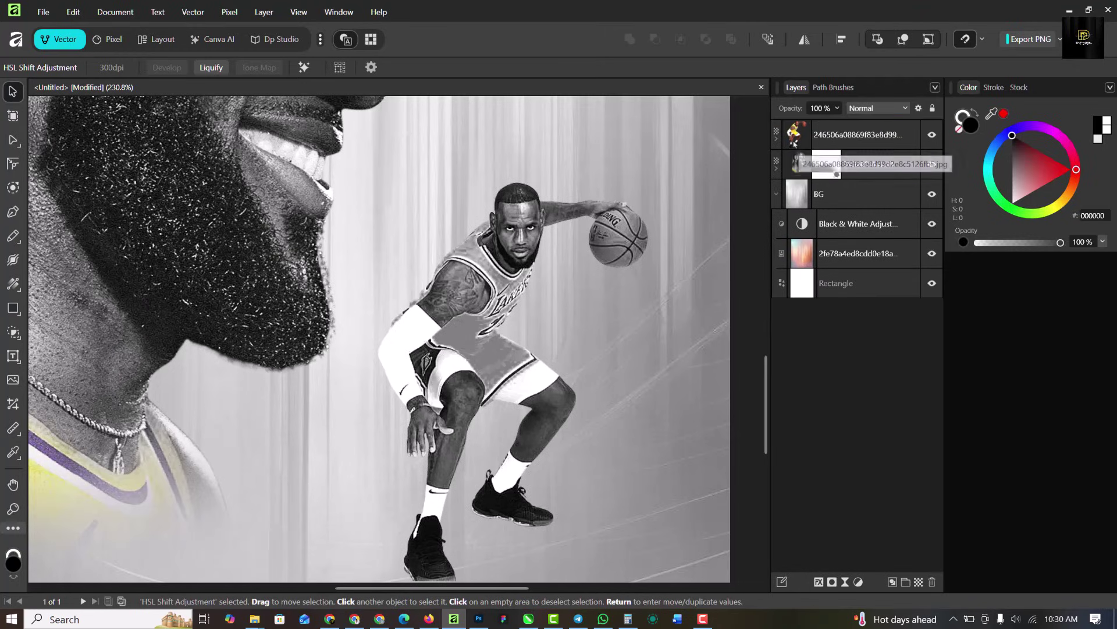
pyautogui.hotkey('ctrl', '-')
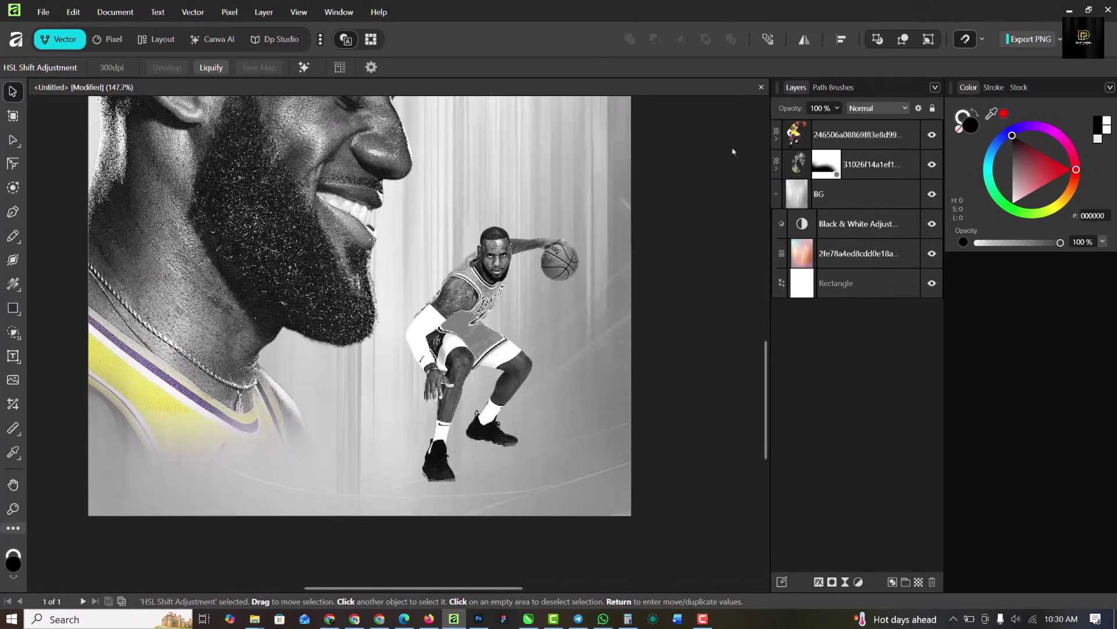
pyautogui.click(776, 141)
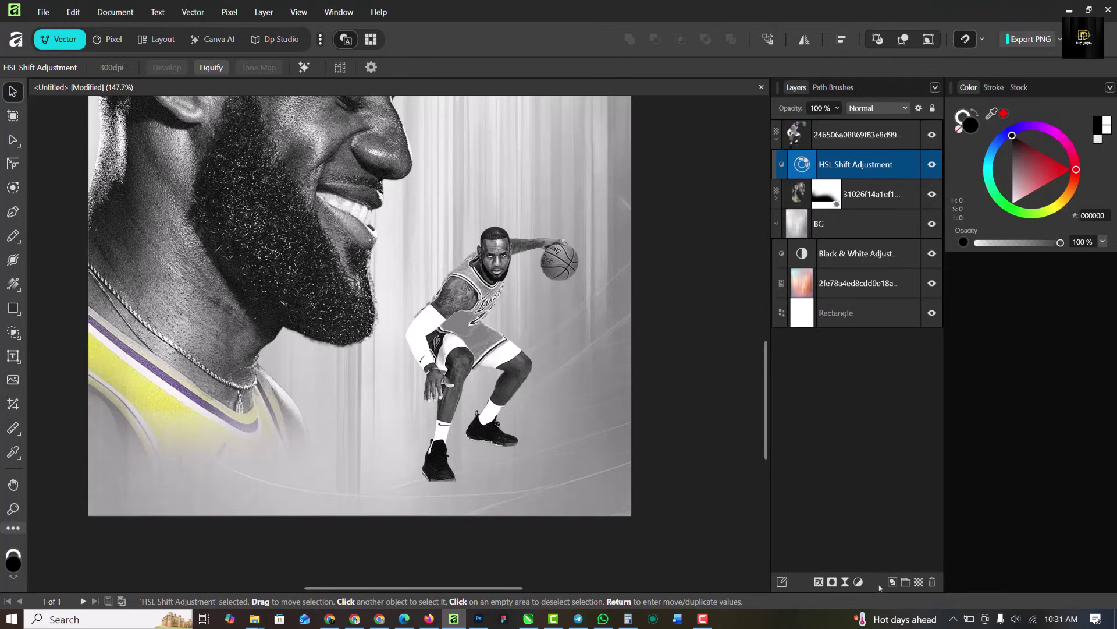
# Add a mask to the nested HSL adjustment, invert it to black, and switch to the Pixel workspace for mask painting.
pyautogui.click(833, 582)
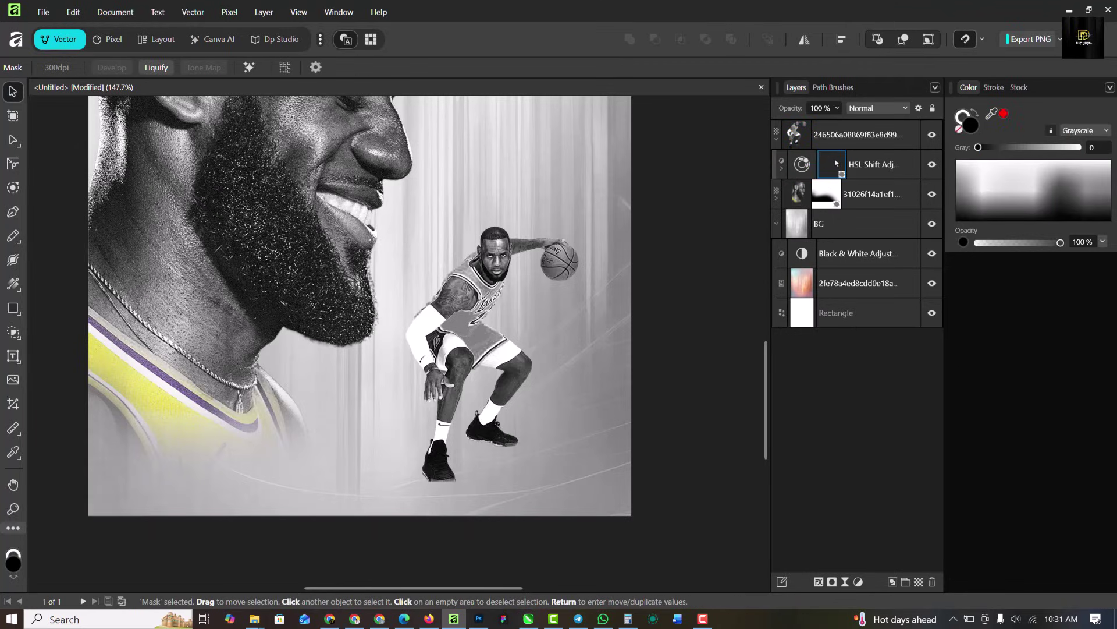
pyautogui.click(836, 164)
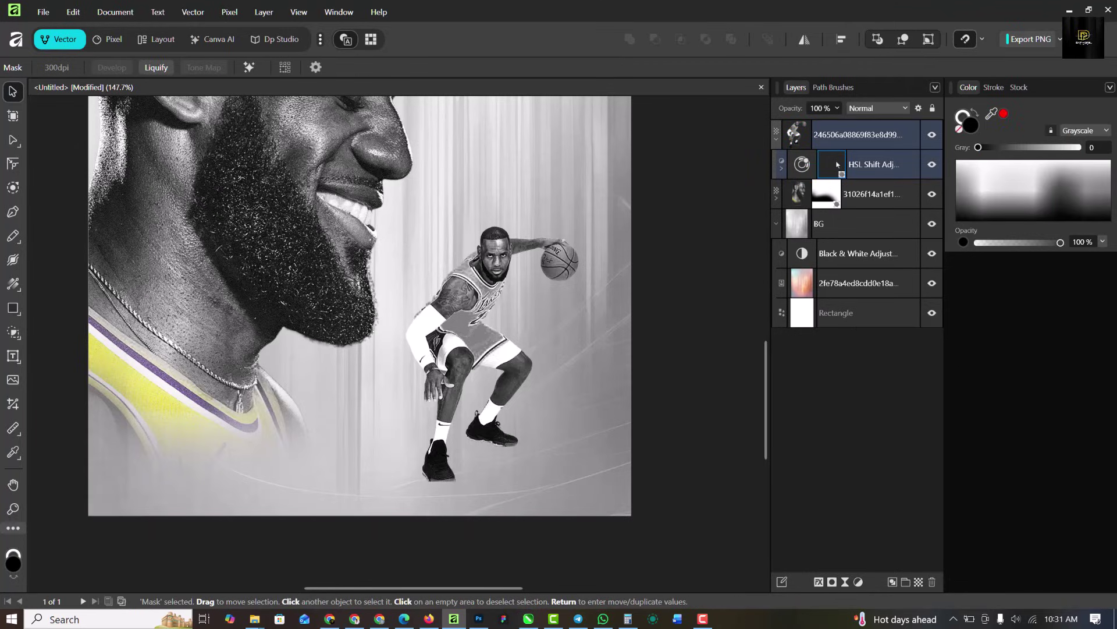
pyautogui.rightClick(825, 161)
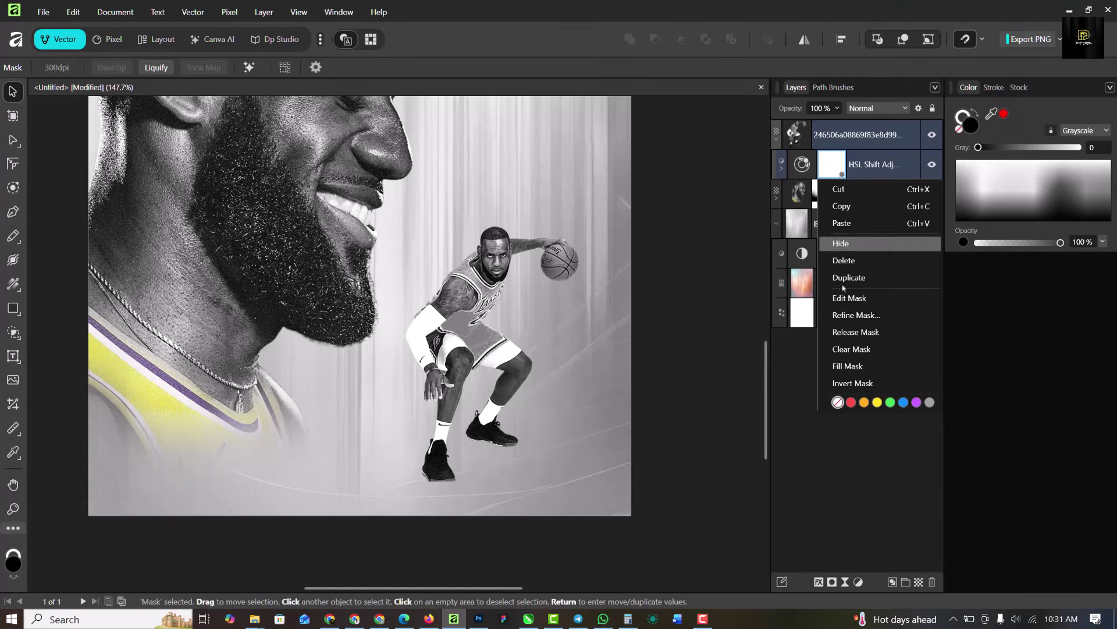
pyautogui.click(855, 383)
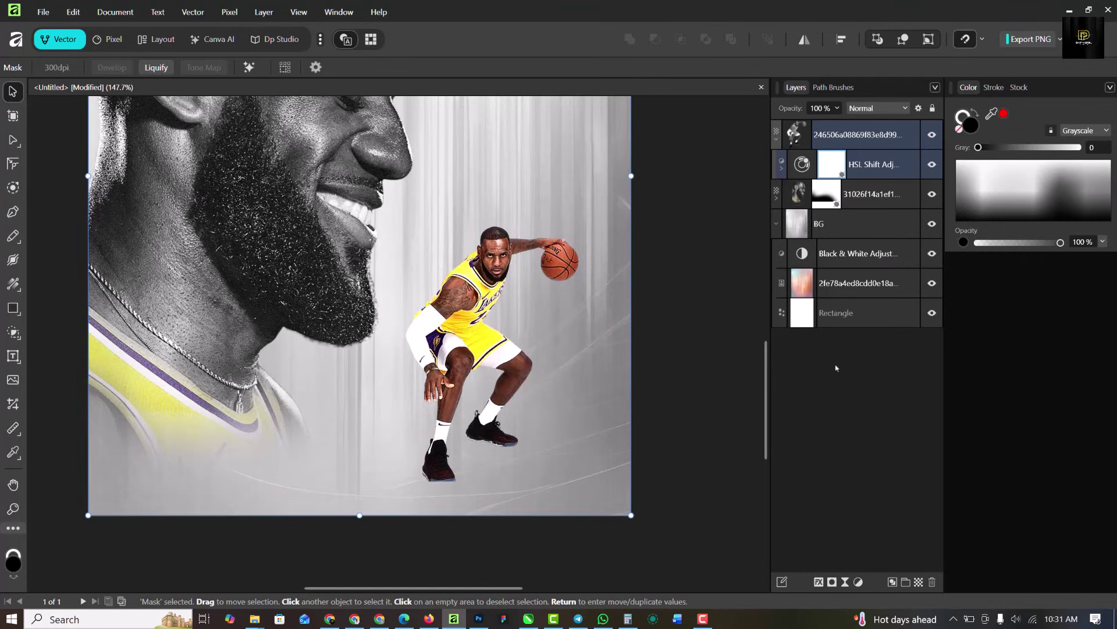
pyautogui.scroll(4, 488, 256)
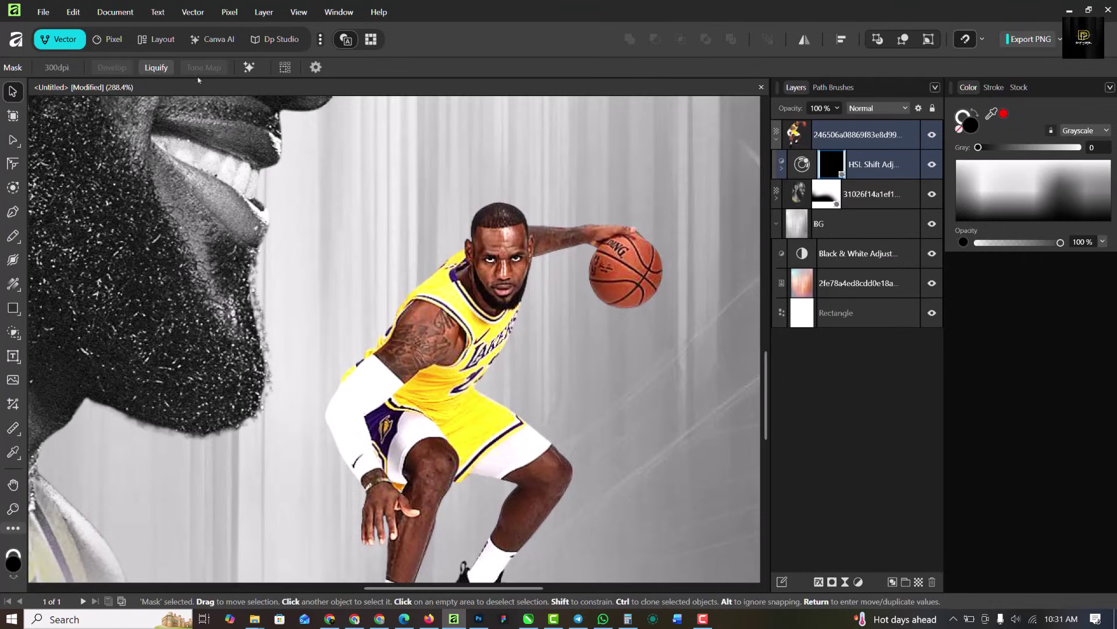
pyautogui.click(114, 40)
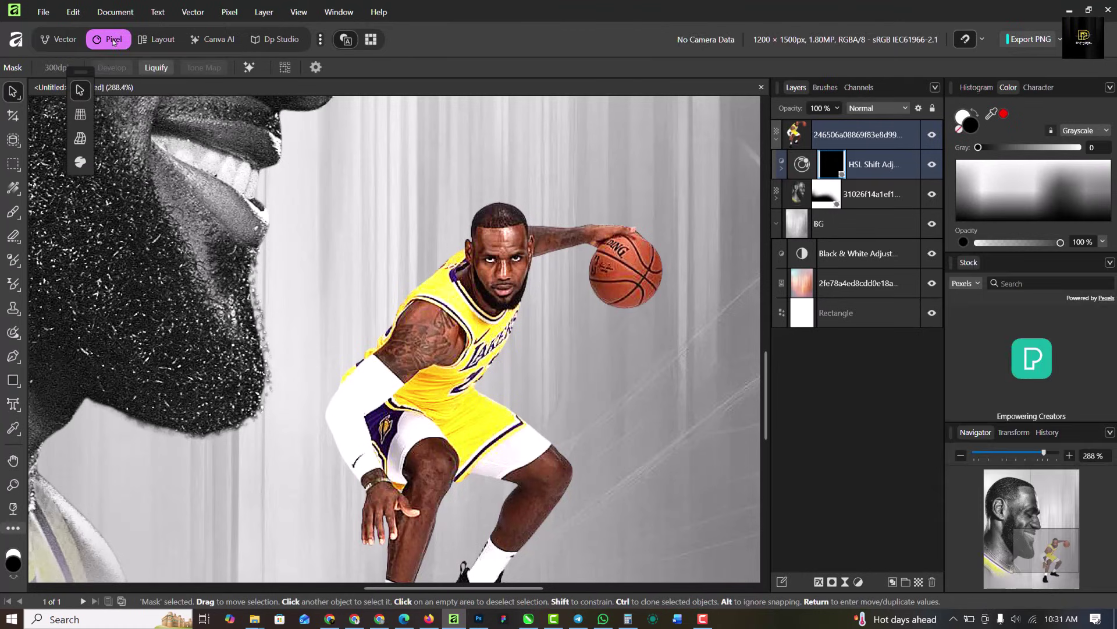
# Paint white on the HSL adjustment's mask over the dribbling player's face, neck and outstretched arm using a 52 px Paint Brush at 0% hardness.
pyautogui.rightClick(13, 211)
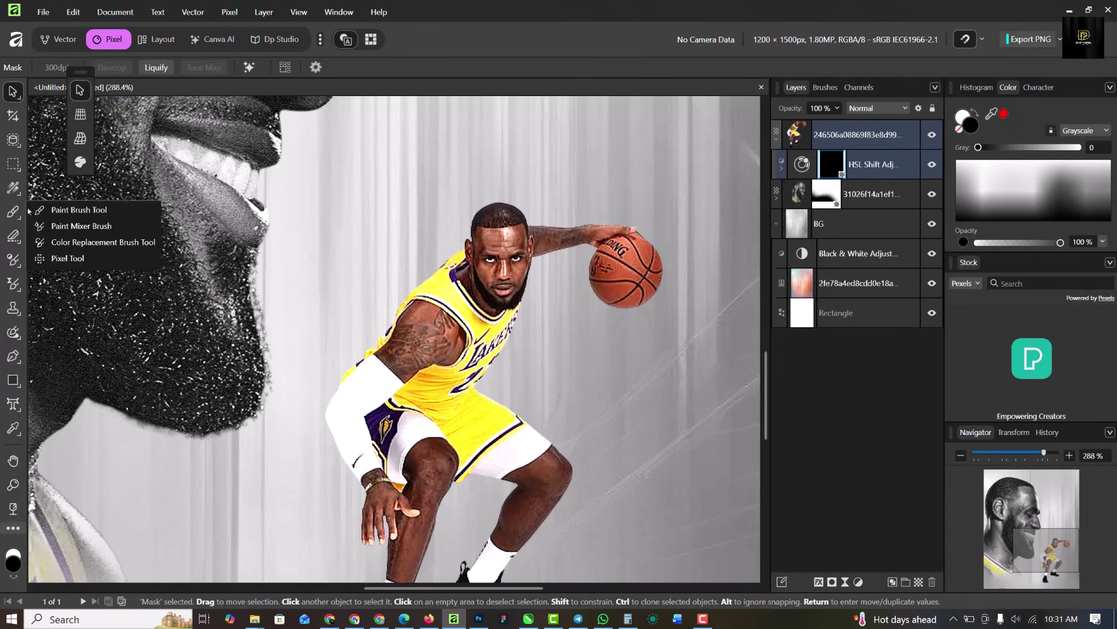
pyautogui.click(62, 204)
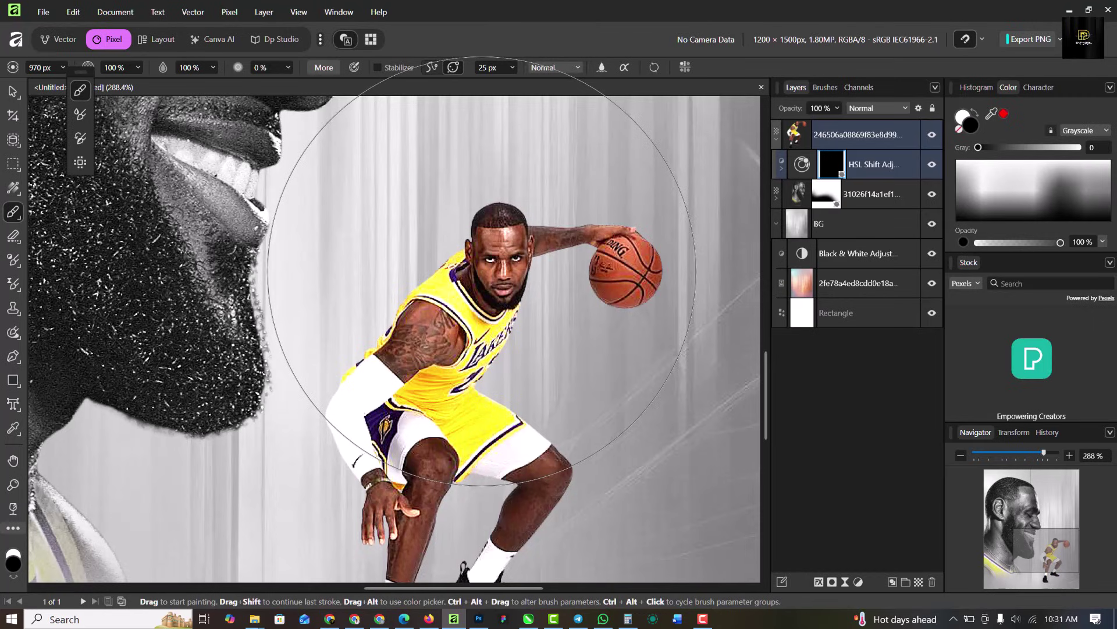
pyautogui.press('[')
pyautogui.press('[')
pyautogui.press('[')
pyautogui.press('[')
pyautogui.press('[')
pyautogui.press('[')
pyautogui.press('[')
pyautogui.press('[')
pyautogui.press('[')
pyautogui.press('[')
pyautogui.press('[')
pyautogui.press('[')
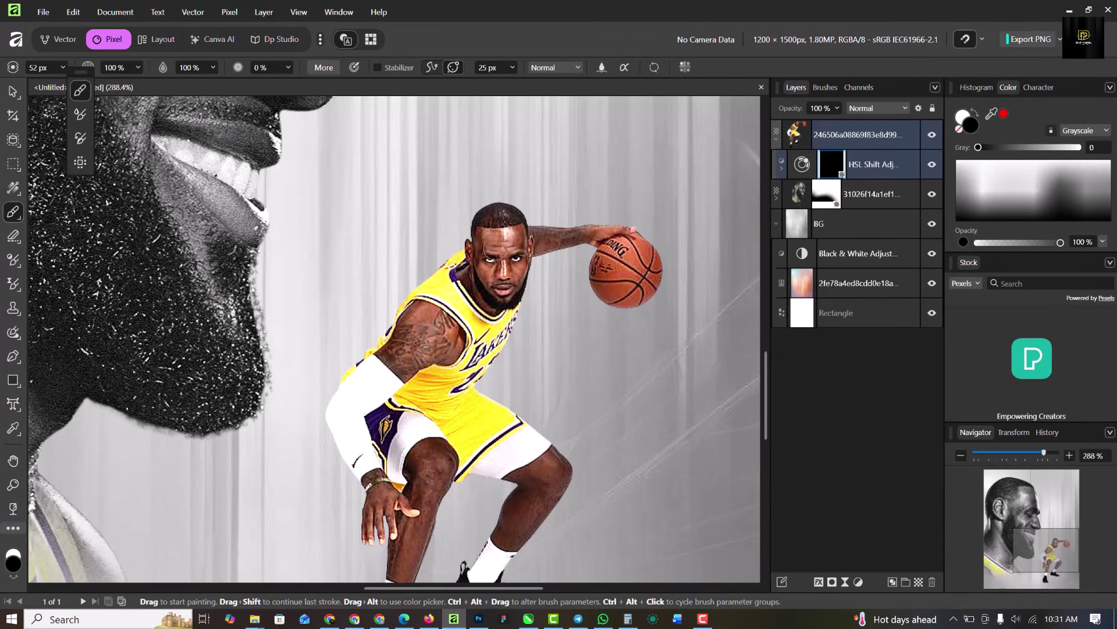
pyautogui.press('x')
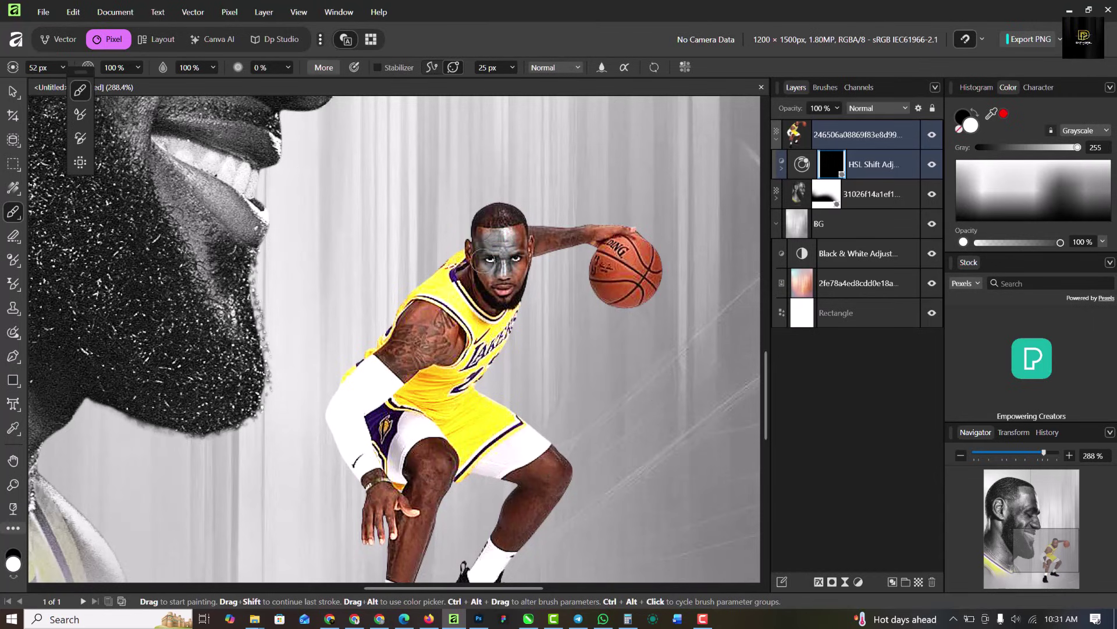
pyautogui.moveTo(473, 254); pyautogui.dragTo(476, 284)
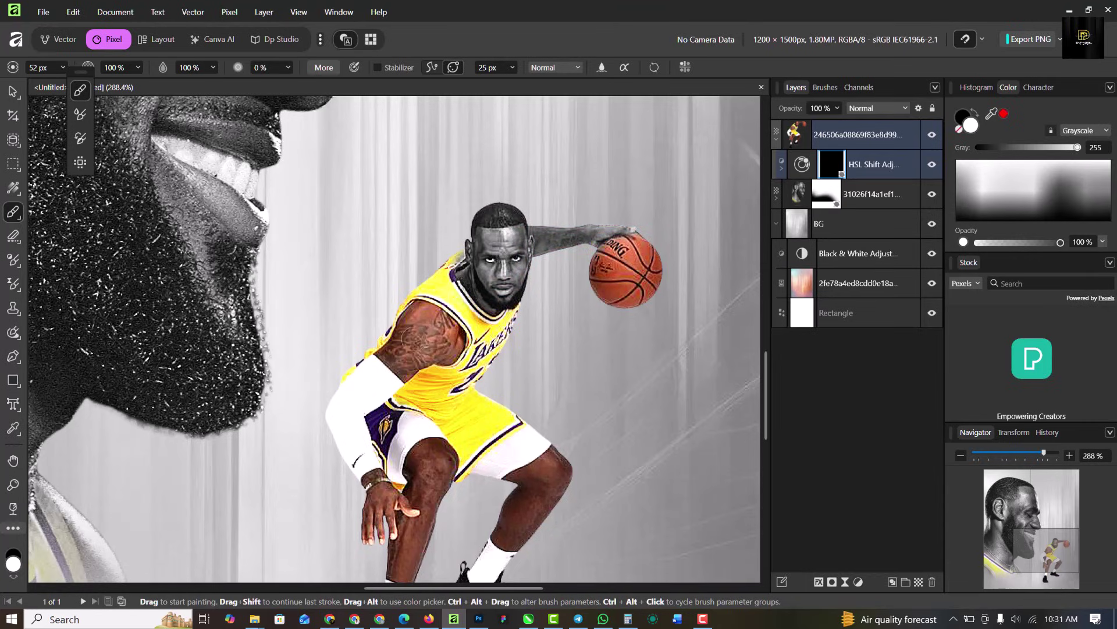
# Paint the HSL mask white over the dribbling player's tattooed upper arm, down to the white sleeve.
pyautogui.scroll(5, 412, 339)
pyautogui.moveTo(387, 250)
pyautogui.mouseDown()
pyautogui.moveTo(446, 294)
pyautogui.moveTo(476, 291)
pyautogui.mouseUp()
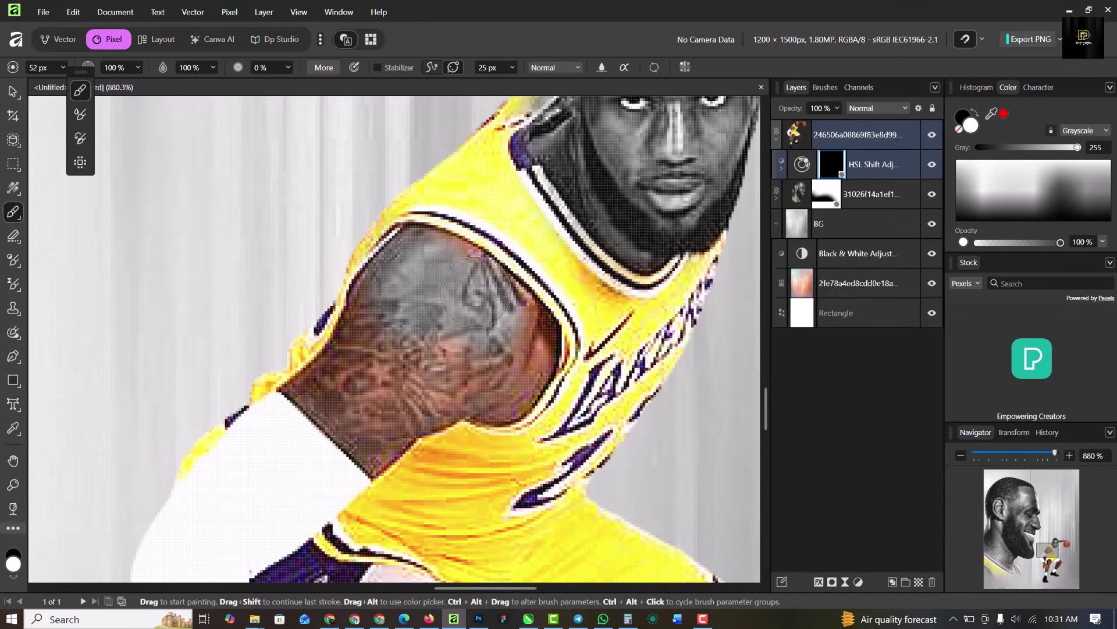
pyautogui.moveTo(409, 279); pyautogui.dragTo(415, 336)
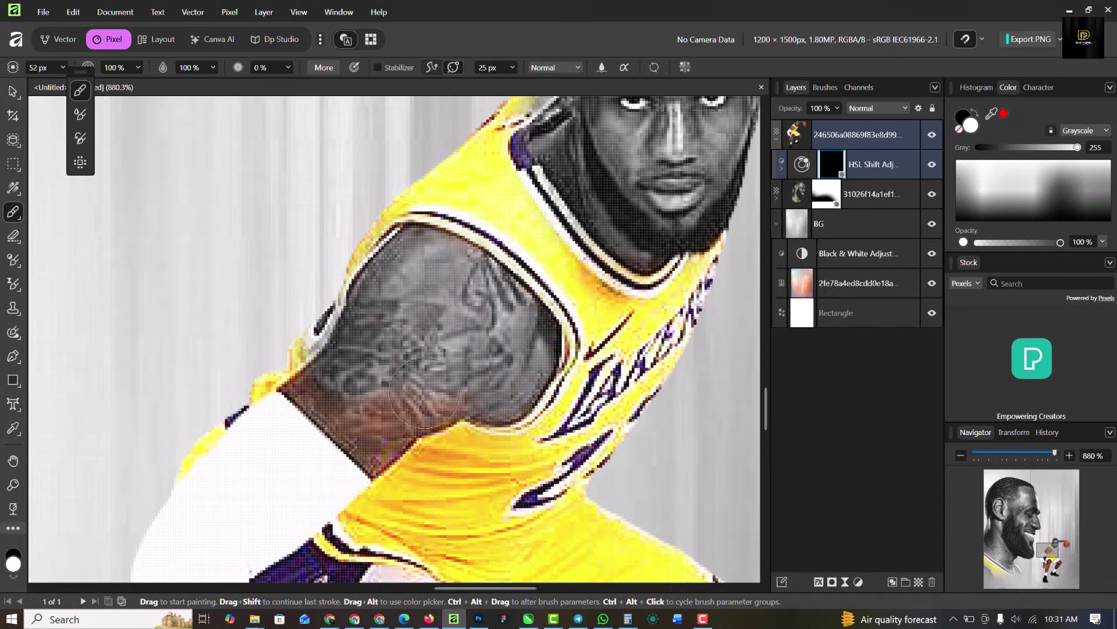
pyautogui.moveTo(424, 393)
pyautogui.mouseDown()
pyautogui.moveTo(372, 425)
pyautogui.moveTo(366, 399)
pyautogui.moveTo(315, 381)
pyautogui.moveTo(379, 416)
pyautogui.moveTo(377, 439)
pyautogui.moveTo(352, 373)
pyautogui.mouseUp()
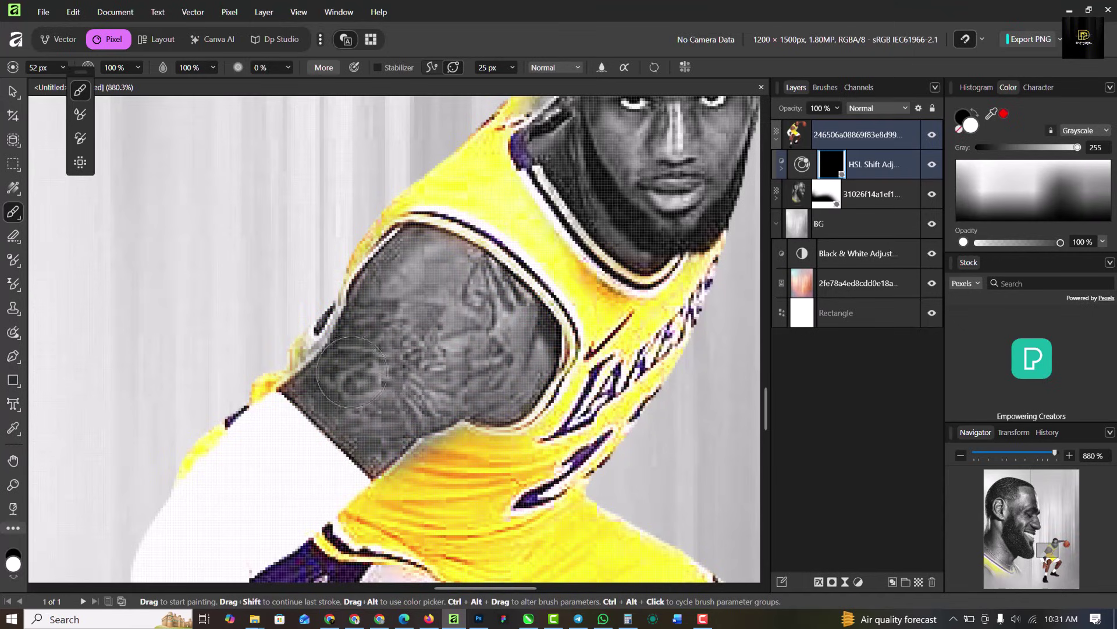
# Paint the HSL mask white over the dribbling player's lowered hand and the bare skin of both legs.
pyautogui.scroll(-6, 401, 304)
pyautogui.scroll(5, 364, 442)
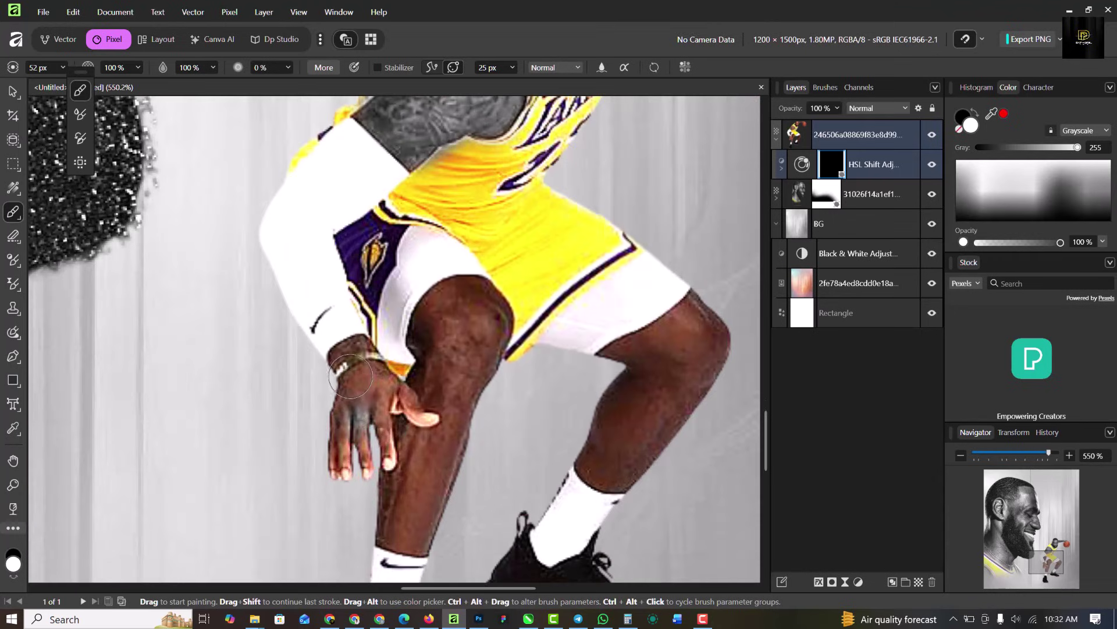
pyautogui.moveTo(366, 364)
pyautogui.mouseDown()
pyautogui.moveTo(412, 425)
pyautogui.moveTo(319, 460)
pyautogui.moveTo(356, 448)
pyautogui.moveTo(428, 375)
pyautogui.moveTo(449, 303)
pyautogui.moveTo(461, 301)
pyautogui.moveTo(488, 336)
pyautogui.moveTo(406, 505)
pyautogui.moveTo(443, 500)
pyautogui.moveTo(388, 513)
pyautogui.moveTo(439, 527)
pyautogui.mouseUp()
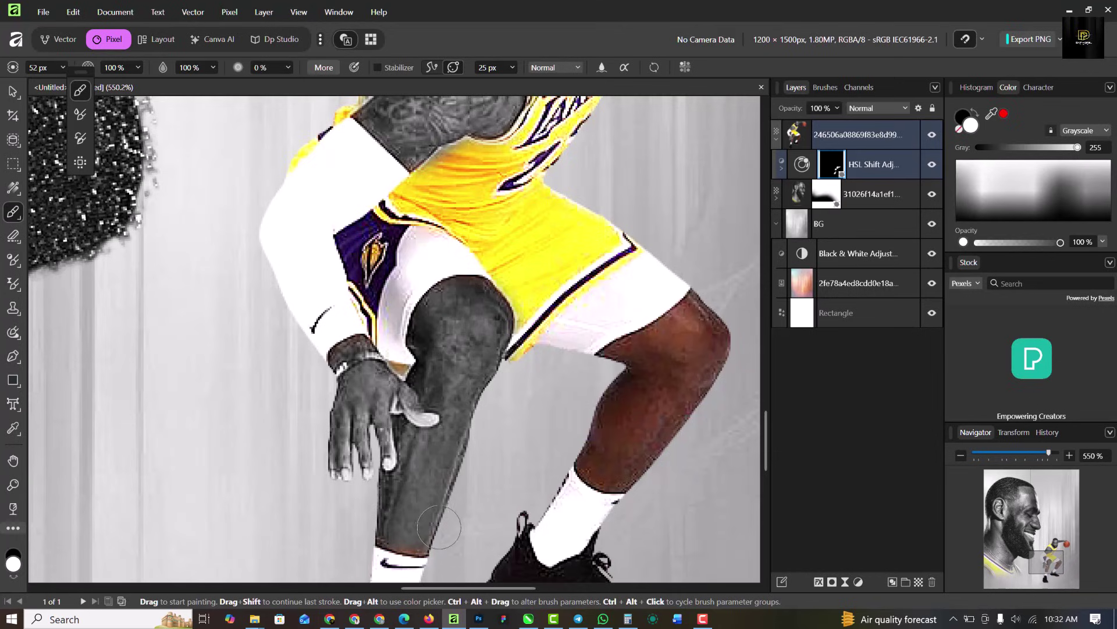
pyautogui.scroll(-3, 468, 427)
pyautogui.scroll(3, 466, 349)
pyautogui.scroll(1, 617, 326)
pyautogui.moveTo(620, 424)
pyautogui.mouseDown()
pyautogui.moveTo(651, 320)
pyautogui.moveTo(640, 311)
pyautogui.moveTo(571, 379)
pyautogui.moveTo(614, 328)
pyautogui.moveTo(518, 376)
pyautogui.moveTo(521, 453)
pyautogui.moveTo(614, 426)
pyautogui.moveTo(587, 496)
pyautogui.moveTo(506, 486)
pyautogui.mouseUp()
pyautogui.scroll(-6, 494, 336)
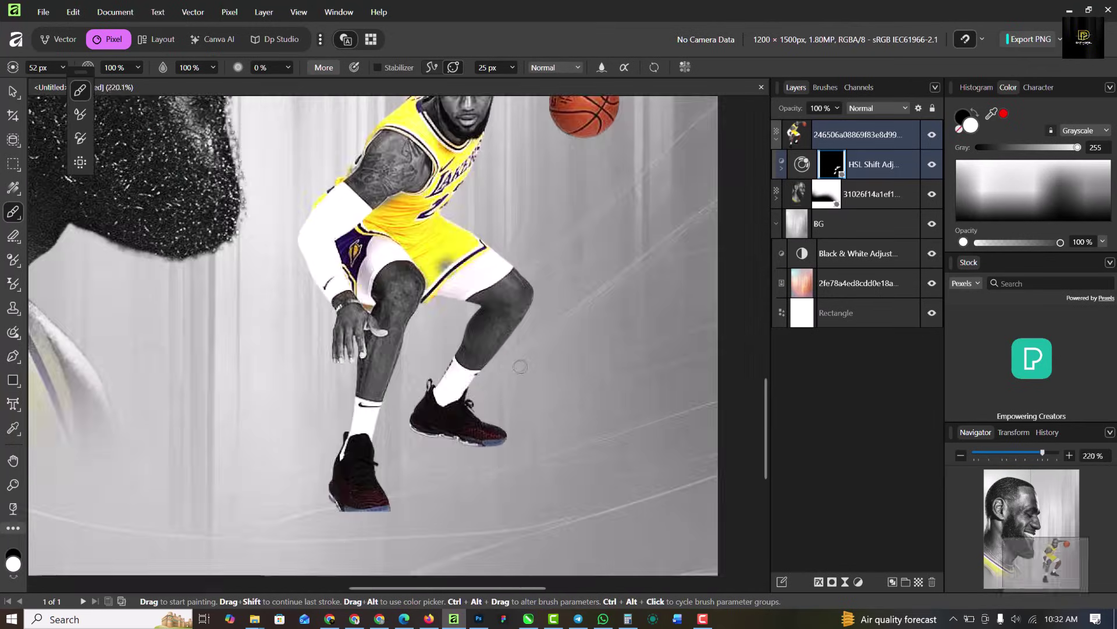
pyautogui.scroll(1, 488, 377)
pyautogui.scroll(-2, 488, 377)
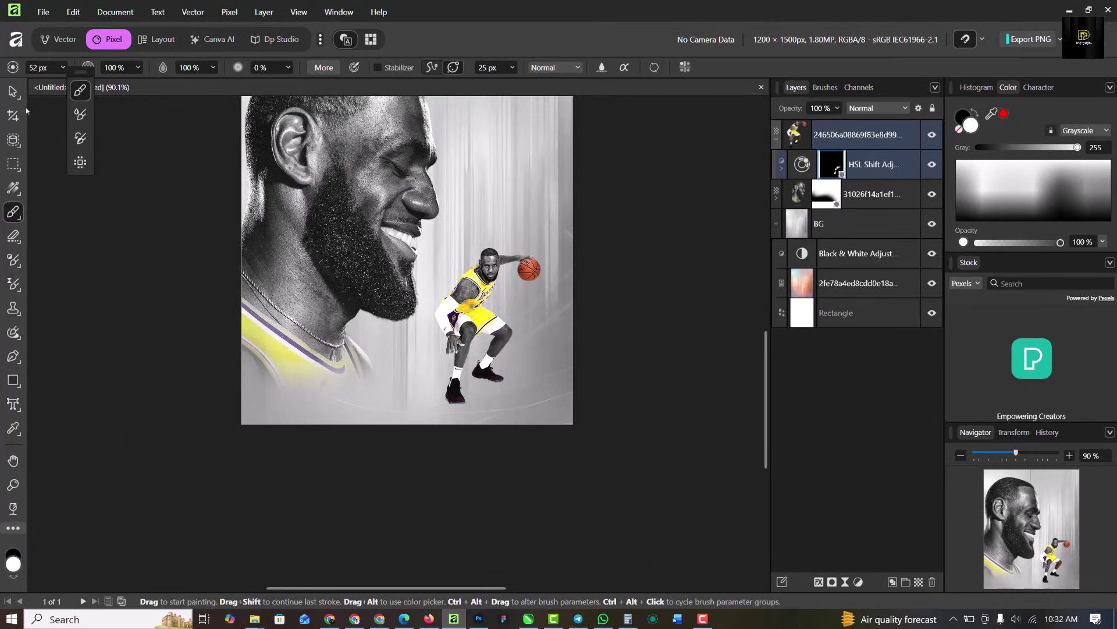
# Leave mask painting by activating the Move tool and switching to the Vector workspace.
pyautogui.click(13, 91)
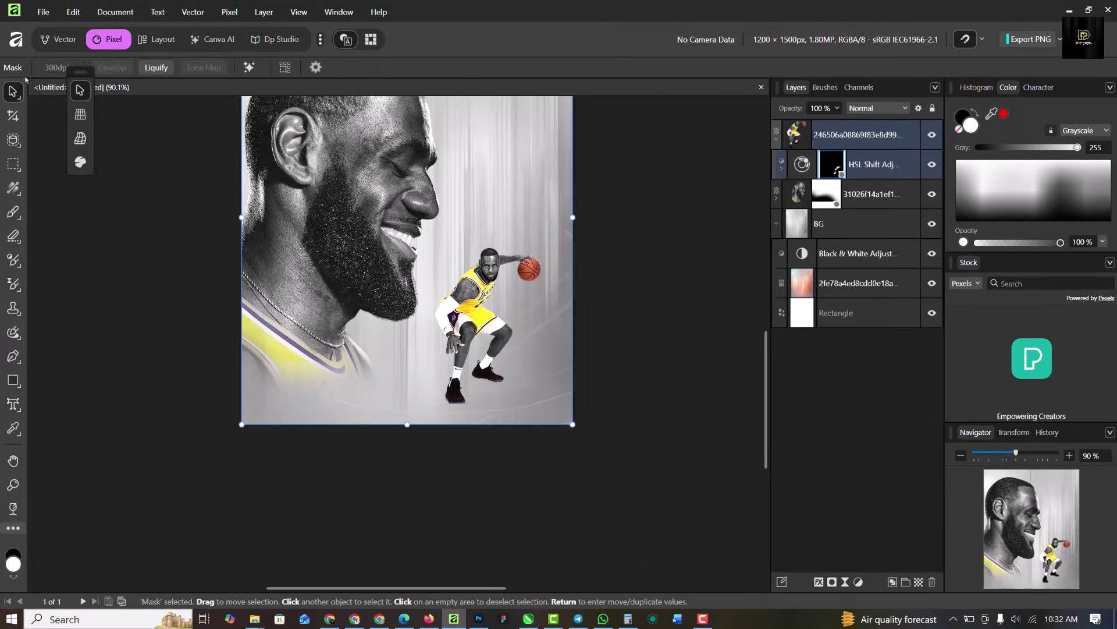
pyautogui.click(61, 39)
pyautogui.scroll(-2, 431, 329)
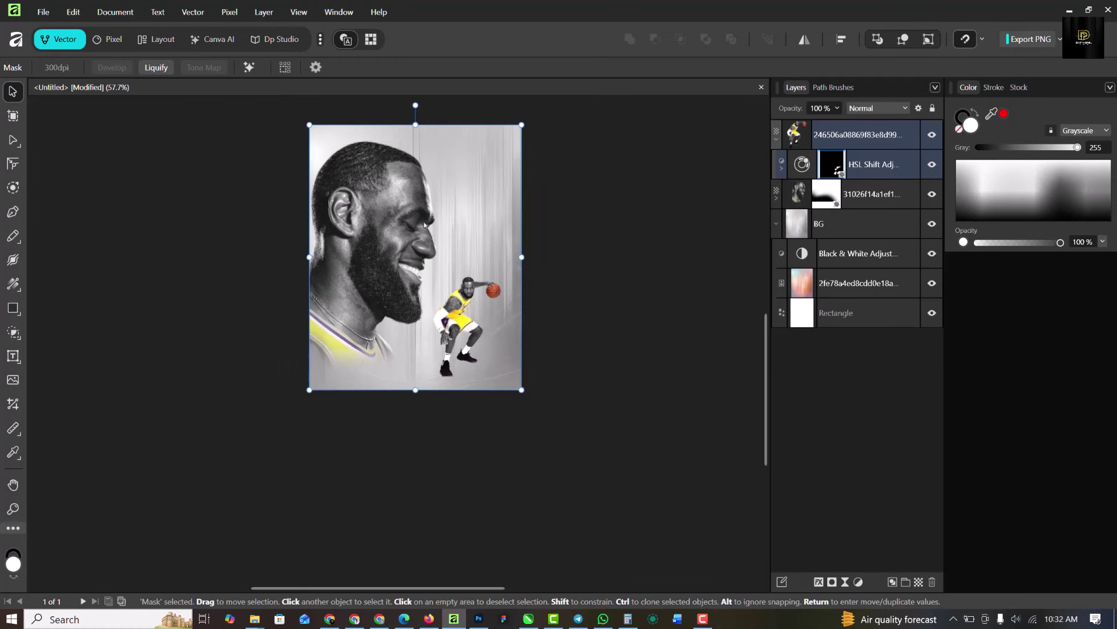
pyautogui.scroll(2, 425, 224)
pyautogui.scroll(-1, 423, 222)
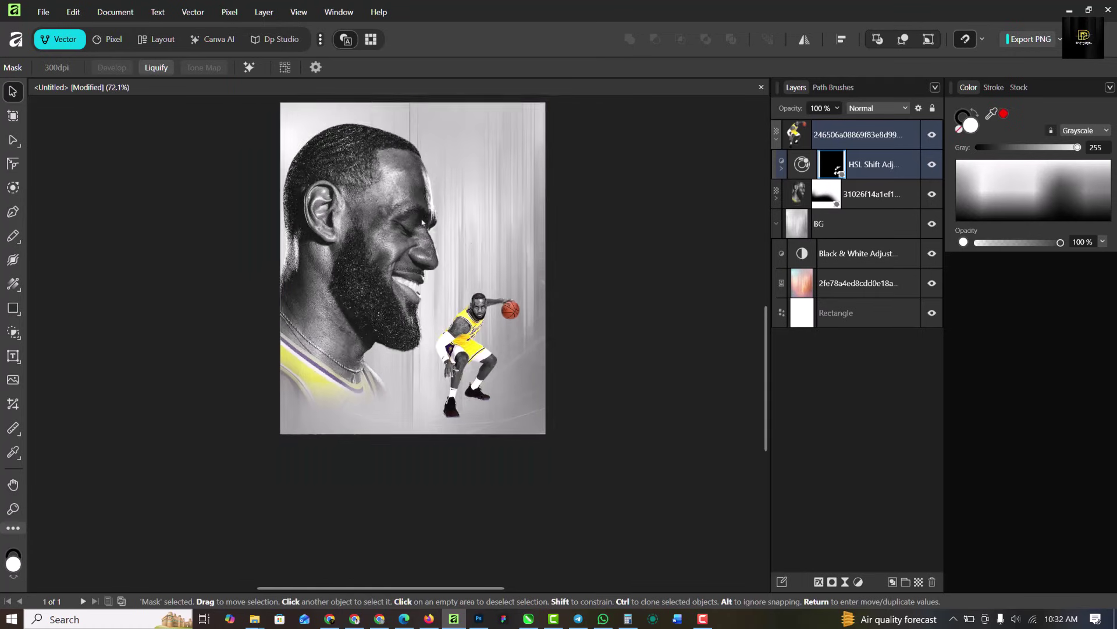
pyautogui.scroll(1, 473, 128)
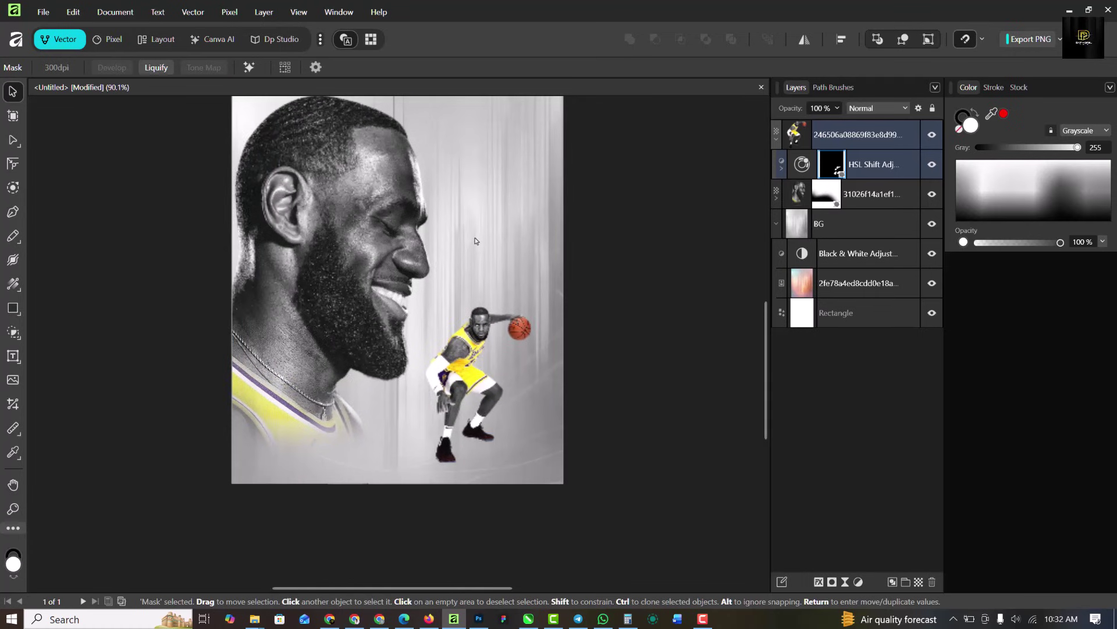
pyautogui.click(777, 141)
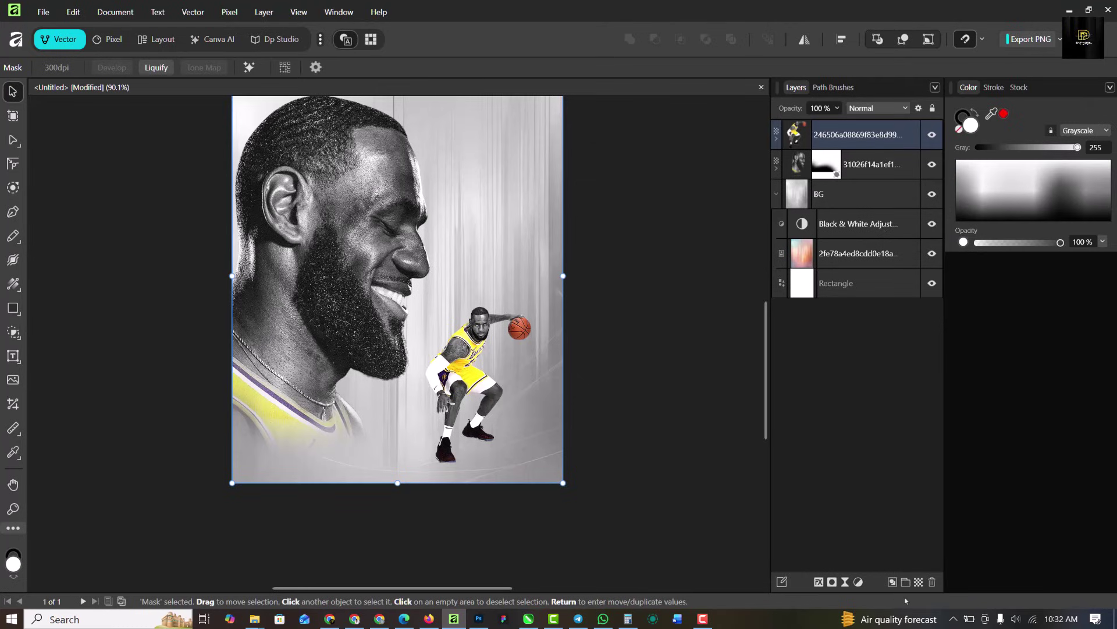
pyautogui.click(919, 581)
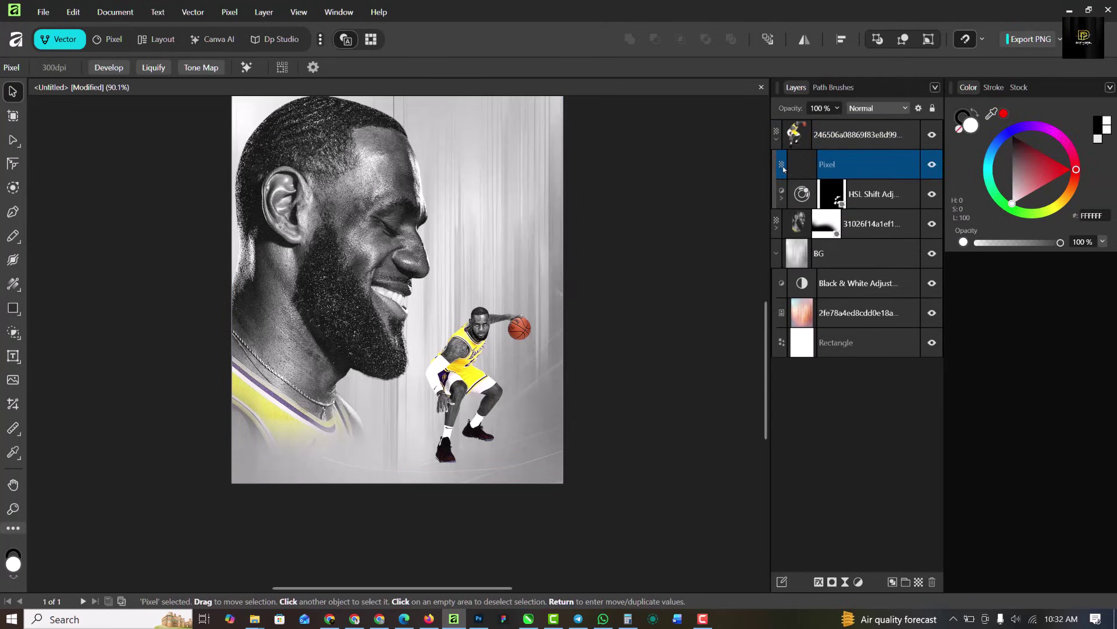
pyautogui.hotkey('ctrl', 'z')
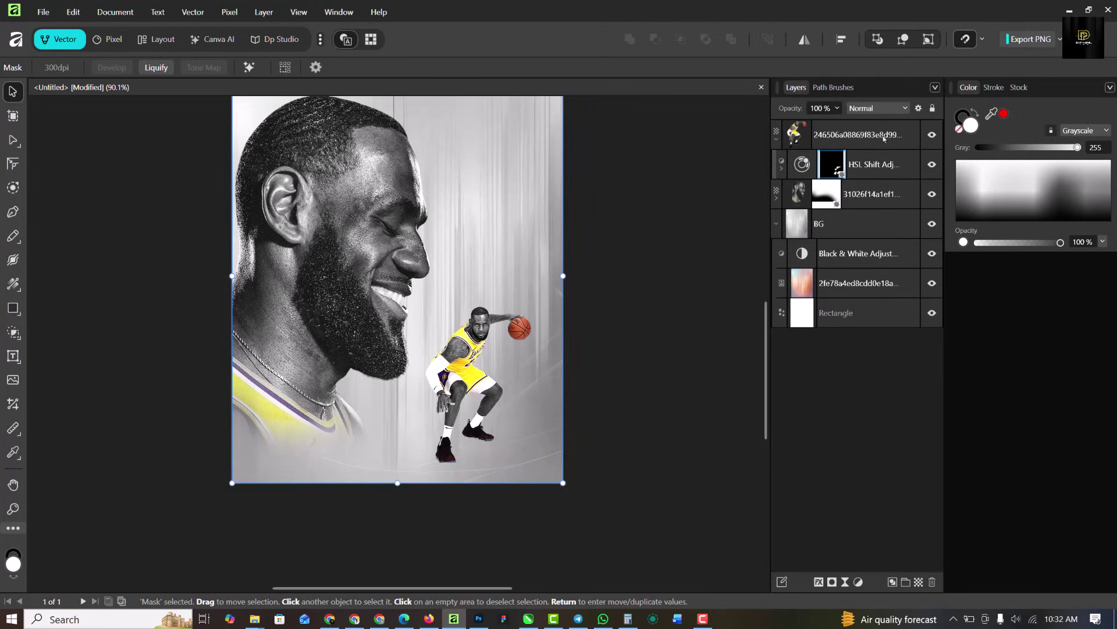
# Collapse the dribbling player layer and the BG group, and add a new pixel layer above the player.
pyautogui.click(884, 138)
pyautogui.click(777, 141)
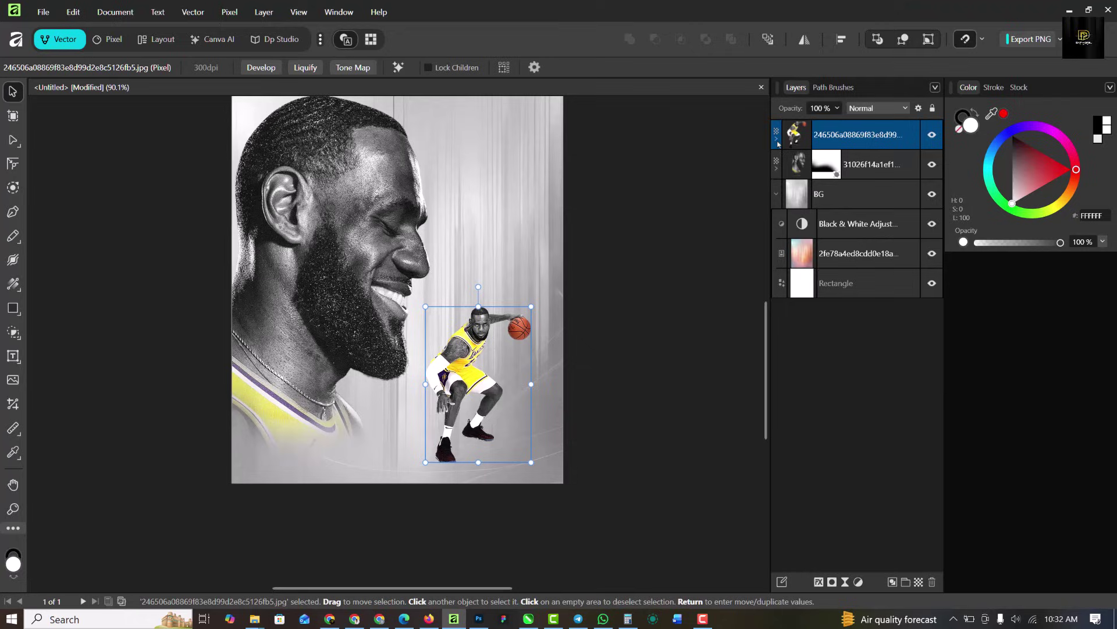
pyautogui.click(778, 195)
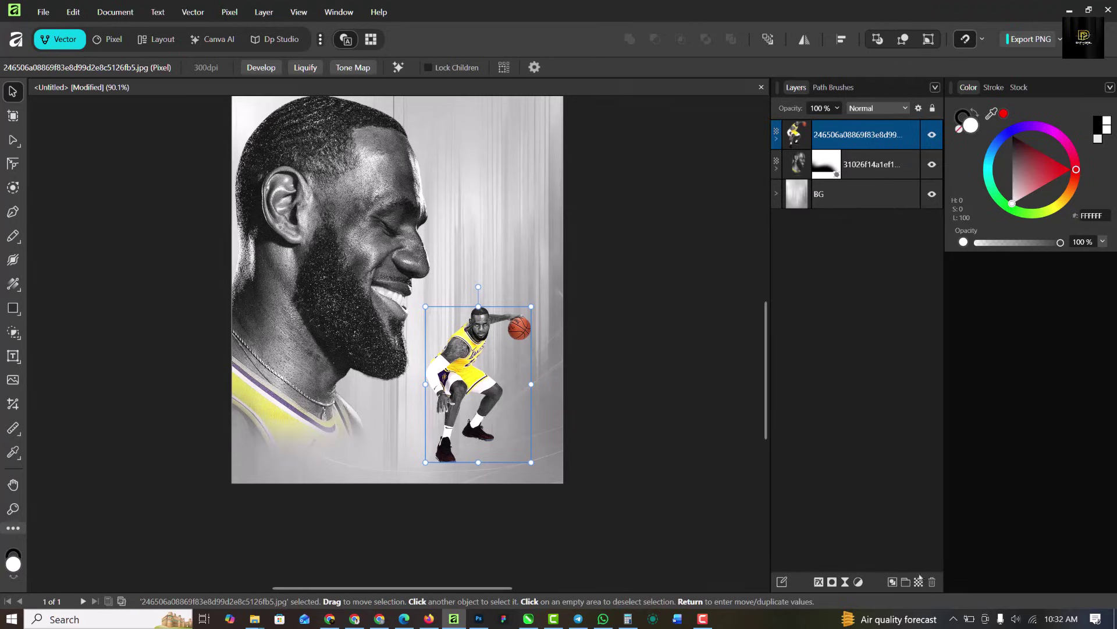
pyautogui.hotkey('ctrl', 'shift', 'n')
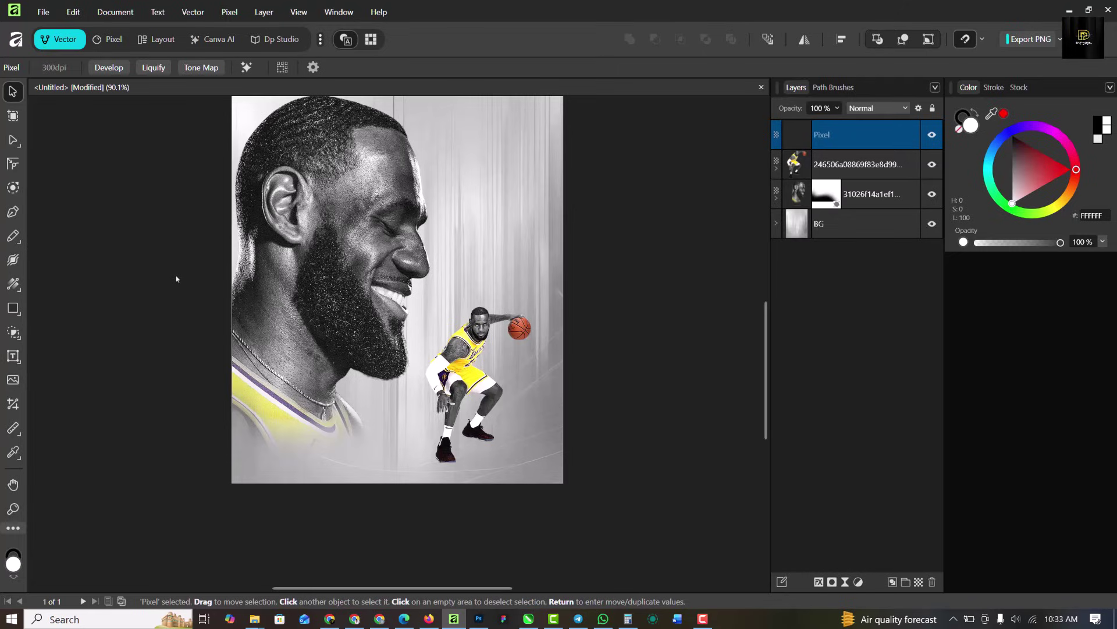
# In the Pixel workspace, paint a soft white fade along the poster's bottom edge with a 1295 px Paint Brush on the new pixel layer.
pyautogui.click(109, 38)
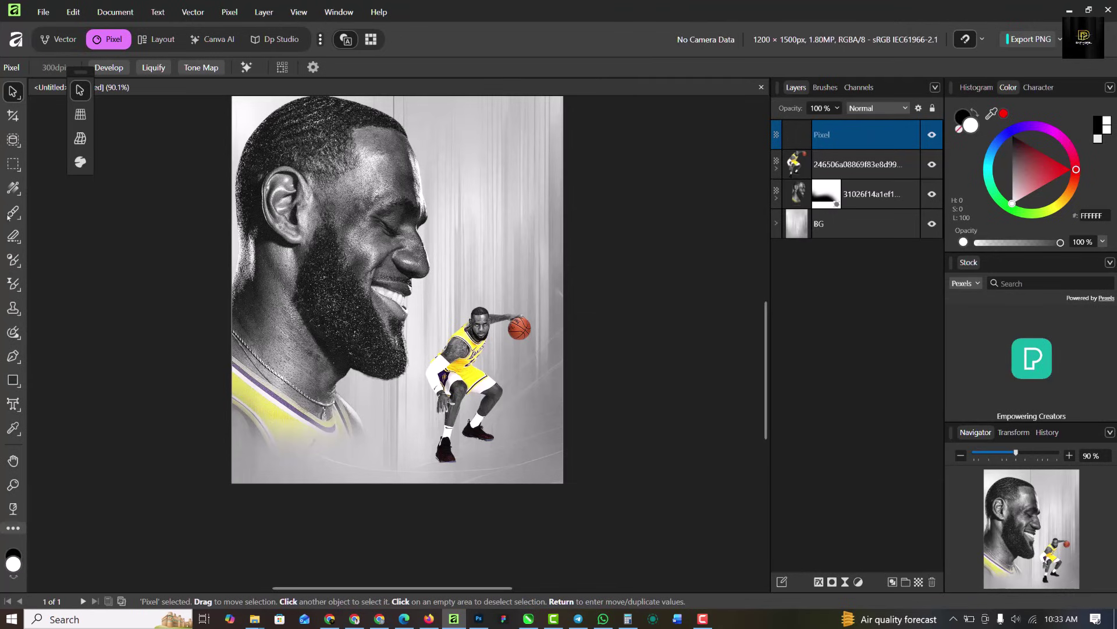
pyautogui.click(14, 212)
pyautogui.click(82, 209)
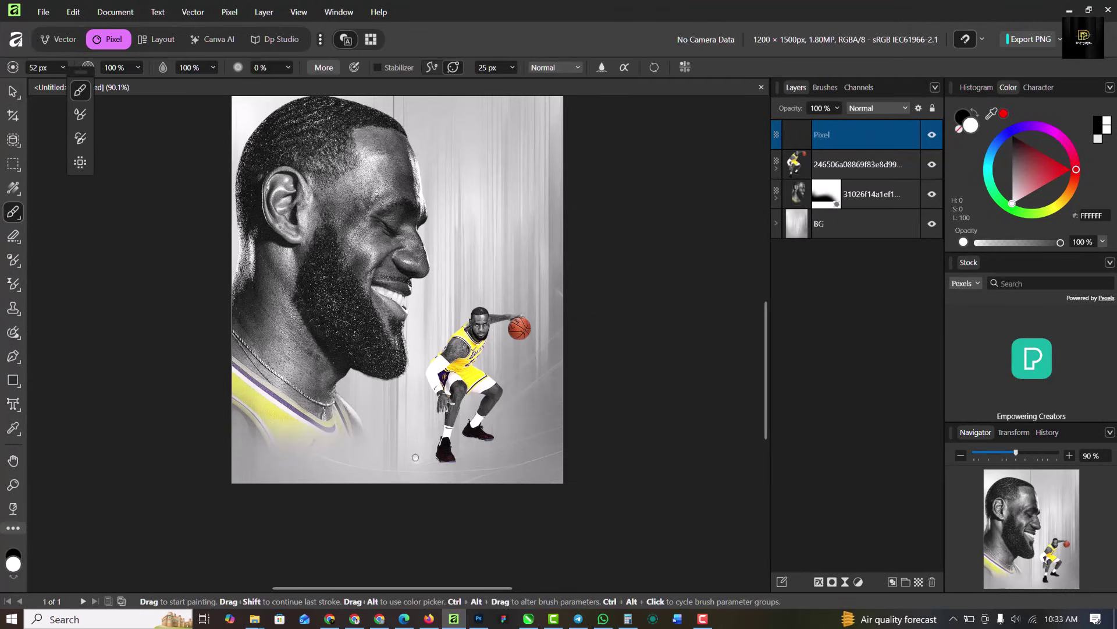
pyautogui.moveTo(417, 449)
pyautogui.mouseDown()
pyautogui.moveTo(437, 465)
pyautogui.moveTo(280, 491)
pyautogui.moveTo(264, 534)
pyautogui.moveTo(437, 498)
pyautogui.moveTo(673, 424)
pyautogui.moveTo(661, 437)
pyautogui.mouseUp()
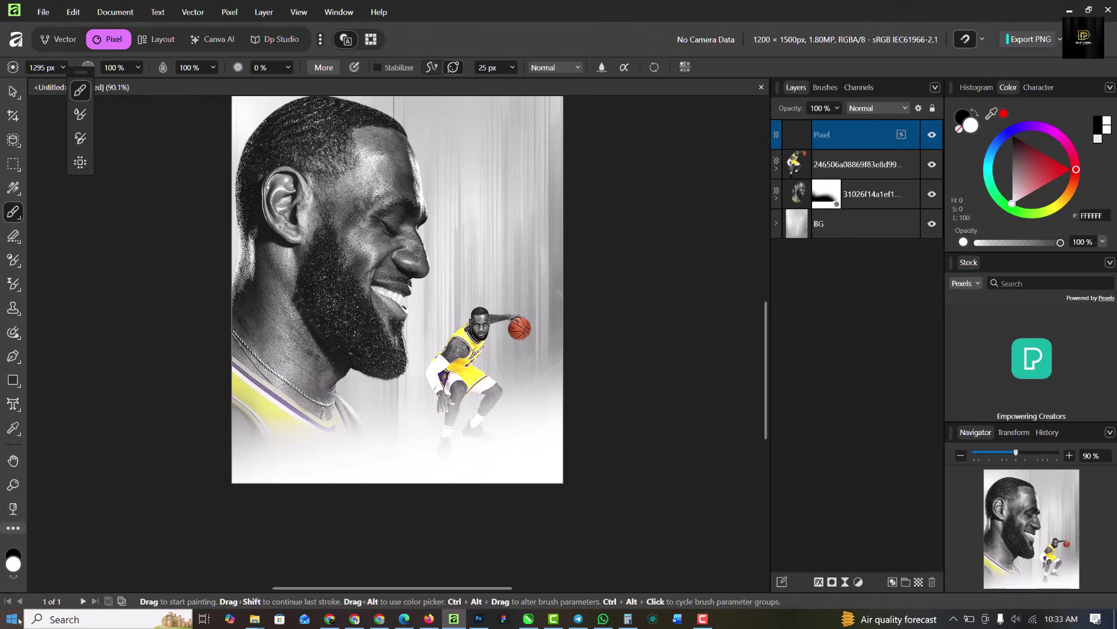
pyautogui.scroll(-3, 185, 459)
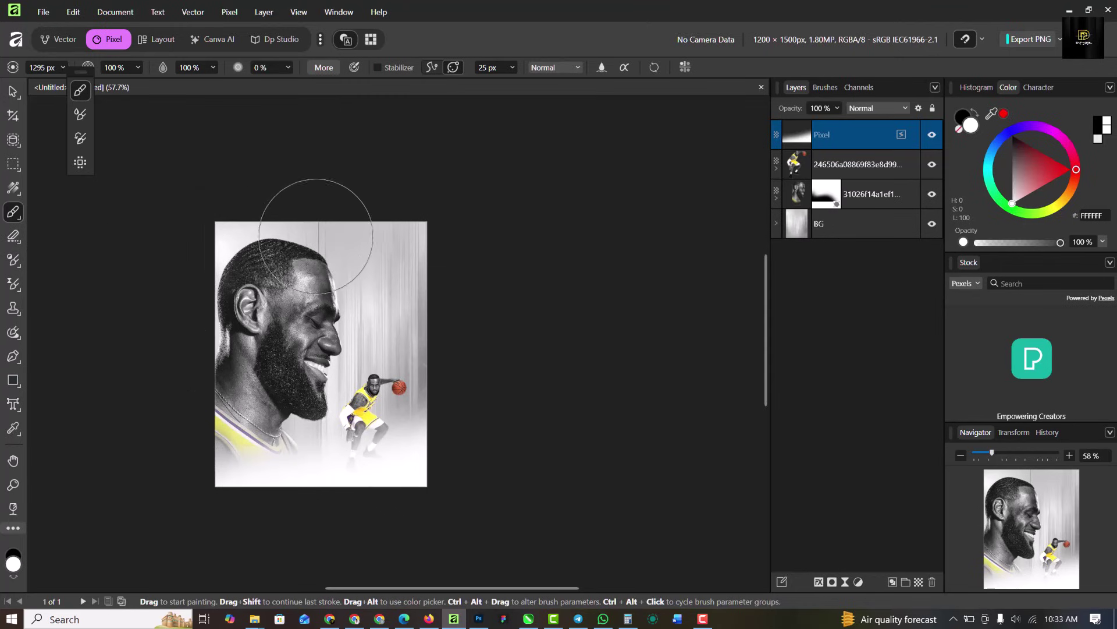
pyautogui.scroll(3, 320, 221)
pyautogui.moveTo(154, 265); pyautogui.dragTo(219, 283)
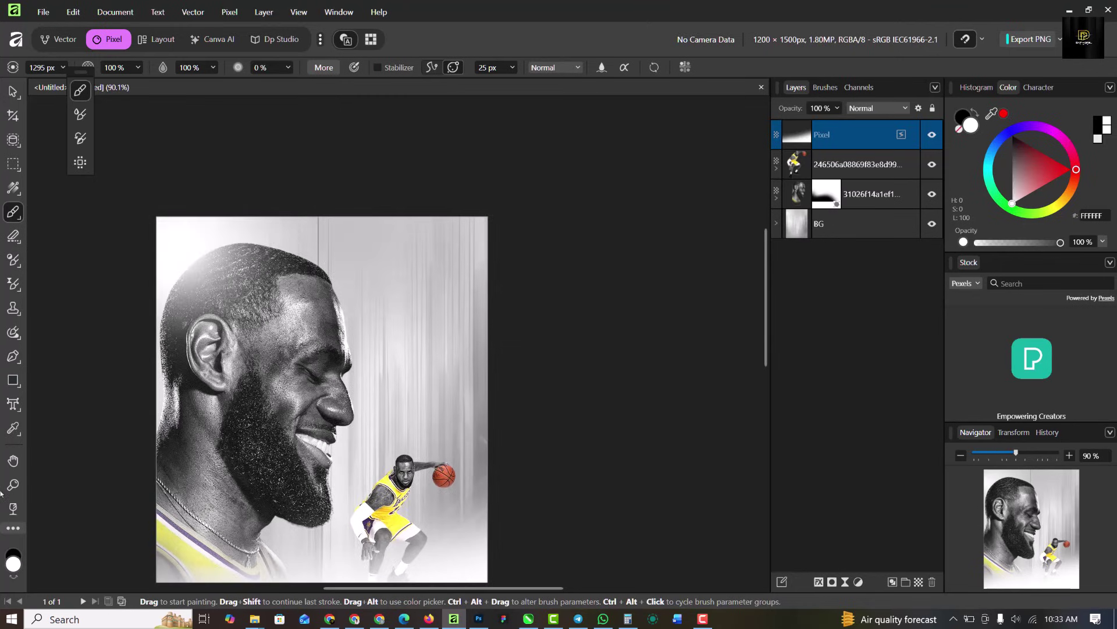
pyautogui.scroll(-3, 488, 320)
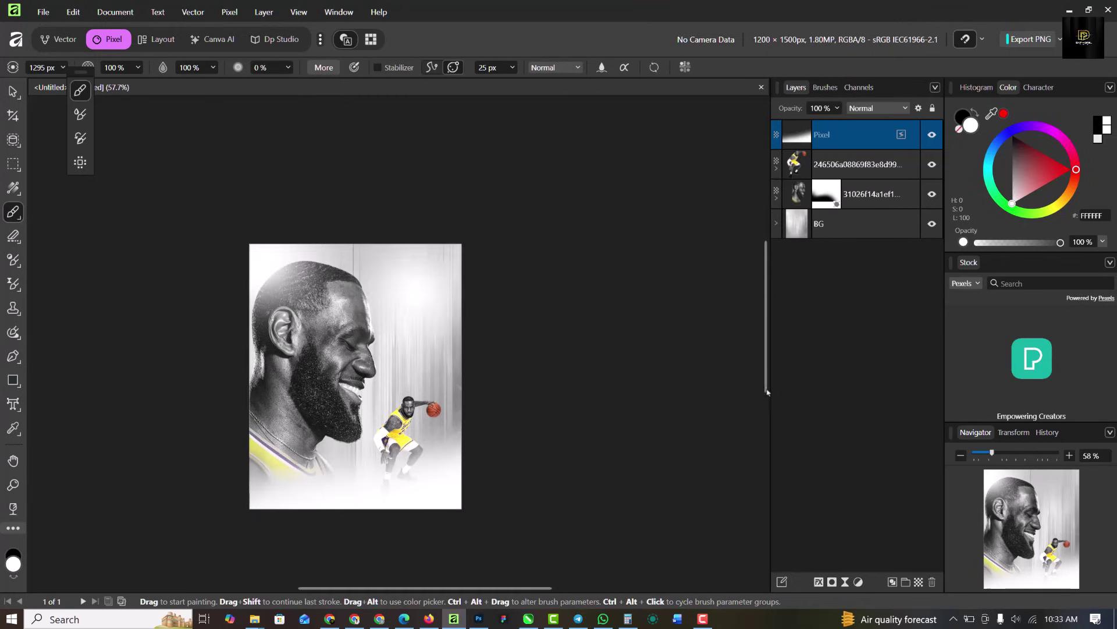
pyautogui.hotkey('ctrl', 'z')
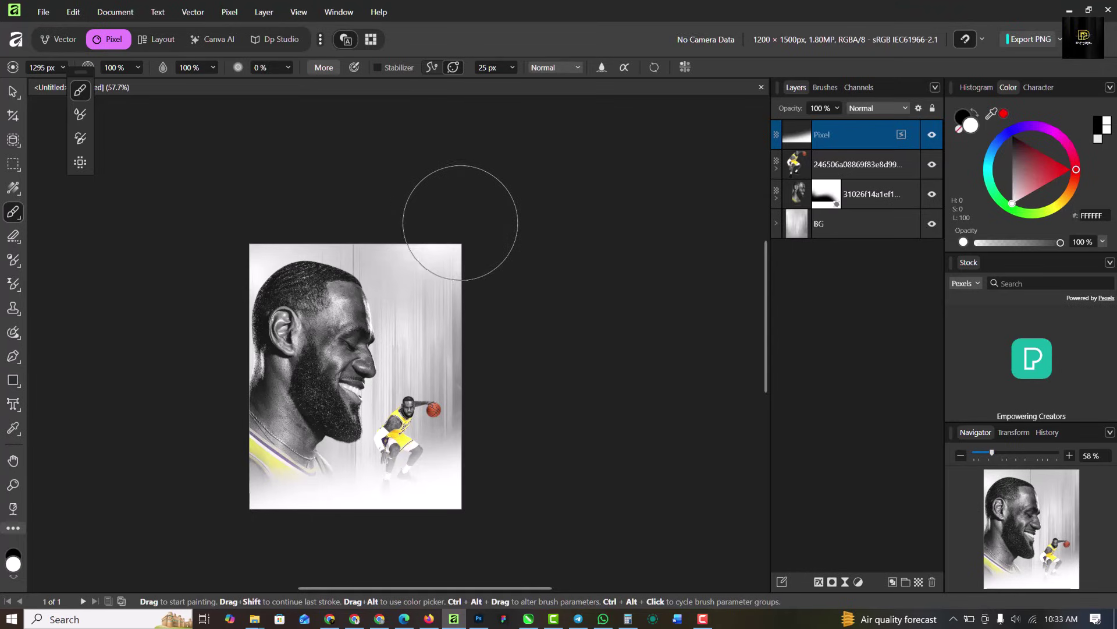
# Paint a soft white haze over the poster's upper area with a 2996 px brush and move the pixel layer directly above the BG group.
pyautogui.moveTo(471, 249)
pyautogui.keyDown('ctrl'); pyautogui.keyDown('alt'); pyautogui.mouseDown()
pyautogui.moveTo(495, 250)
pyautogui.moveTo(474, 233)
pyautogui.moveTo(473, 246)
pyautogui.moveTo(489, 245)
pyautogui.moveTo(497, 259)
pyautogui.mouseUp(); pyautogui.keyUp('alt'); pyautogui.keyUp('ctrl')
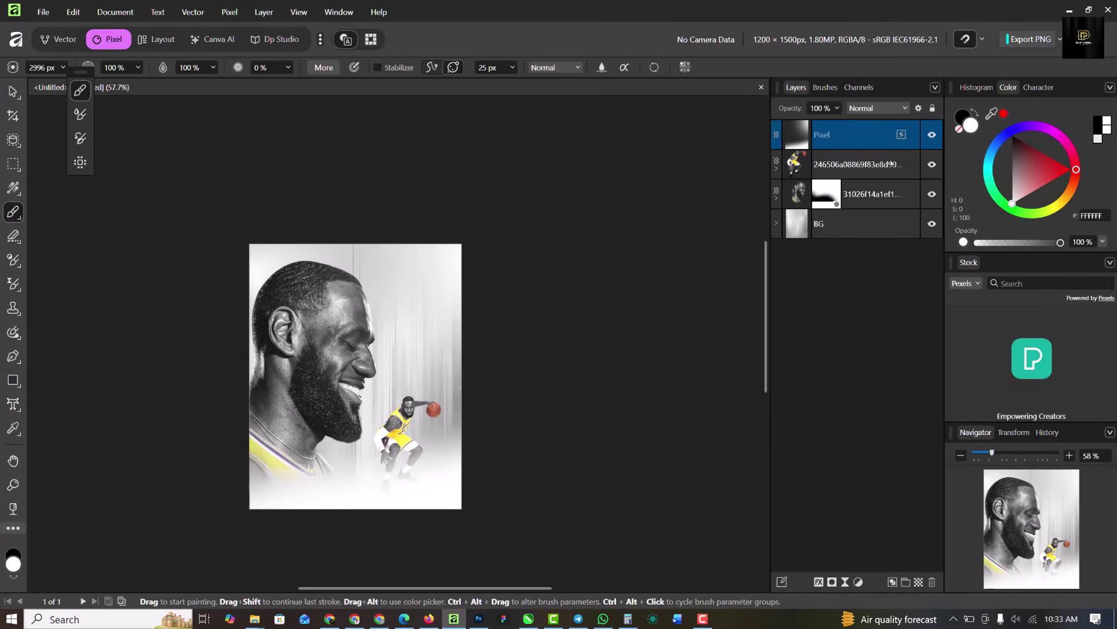
pyautogui.moveTo(879, 147); pyautogui.dragTo(873, 217)
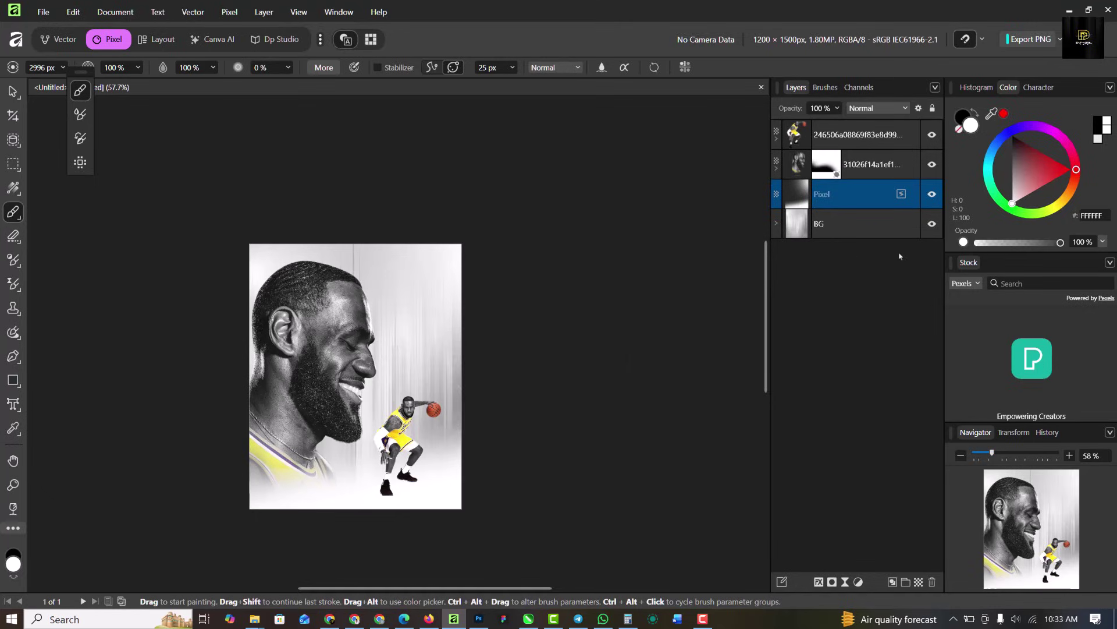
pyautogui.click(13, 91)
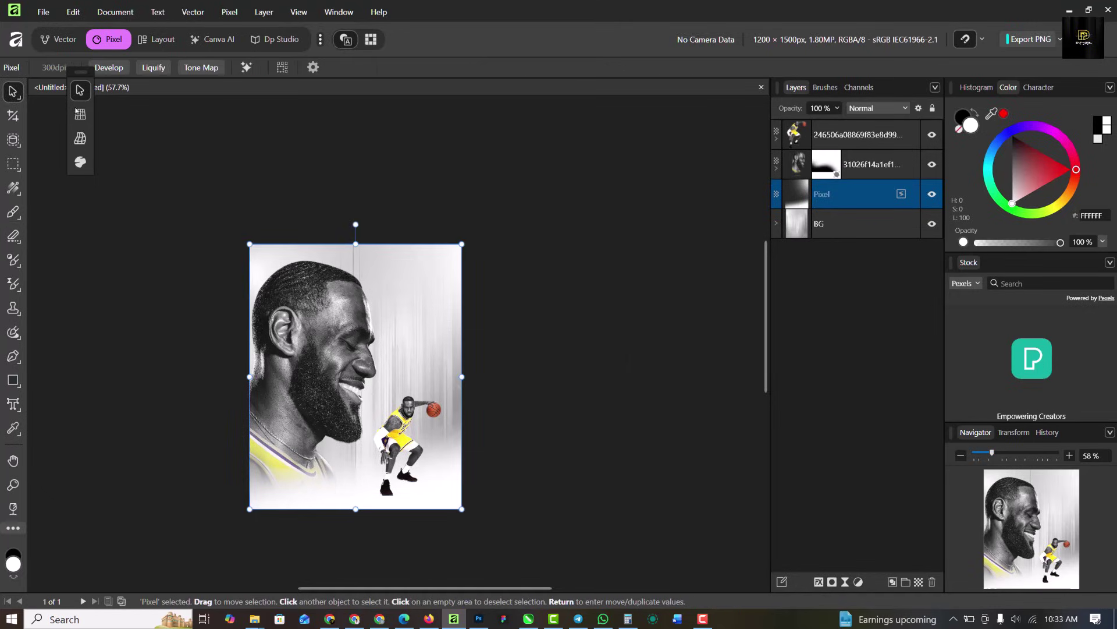
# Add a new pixel layer above the dribbling player and paint a soft white fade along the poster's bottom edge with a 1130 px brush.
pyautogui.click(877, 137)
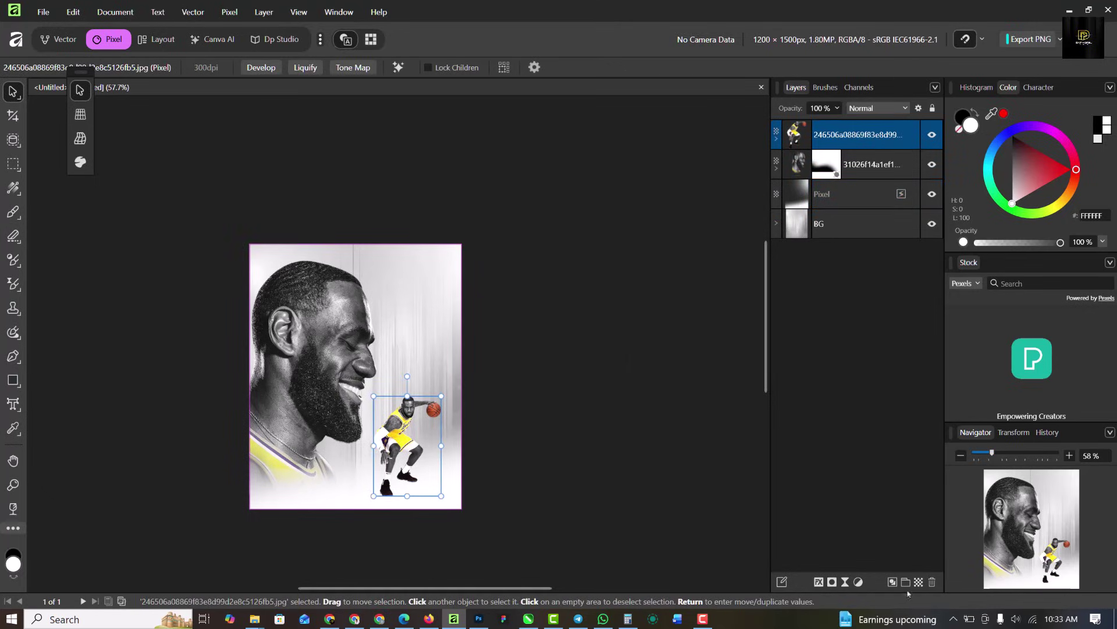
pyautogui.hotkey('ctrl', 'shift', 'n')
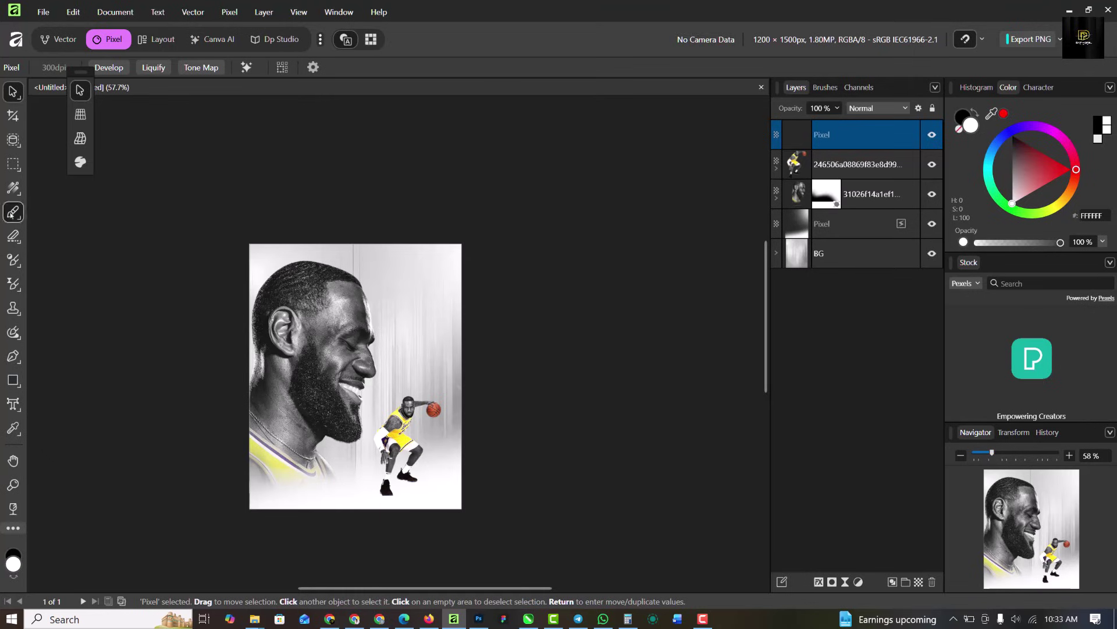
pyautogui.click(13, 213)
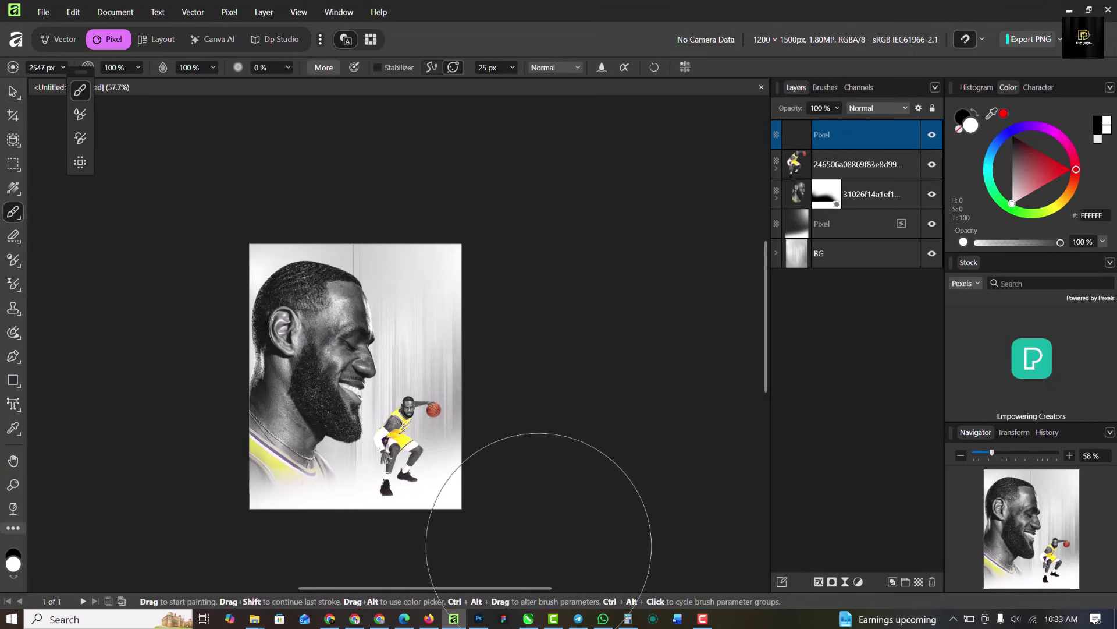
pyautogui.press('[')
pyautogui.press('[')
pyautogui.press('[')
pyautogui.press('[')
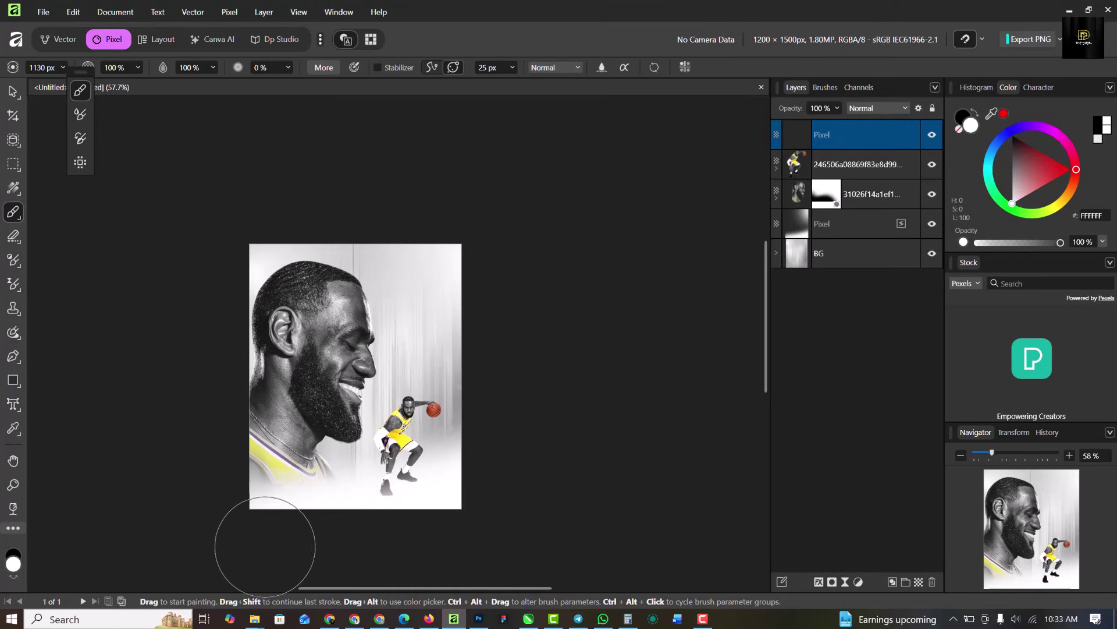
pyautogui.moveTo(265, 546); pyautogui.dragTo(249, 553)
pyautogui.press('v')
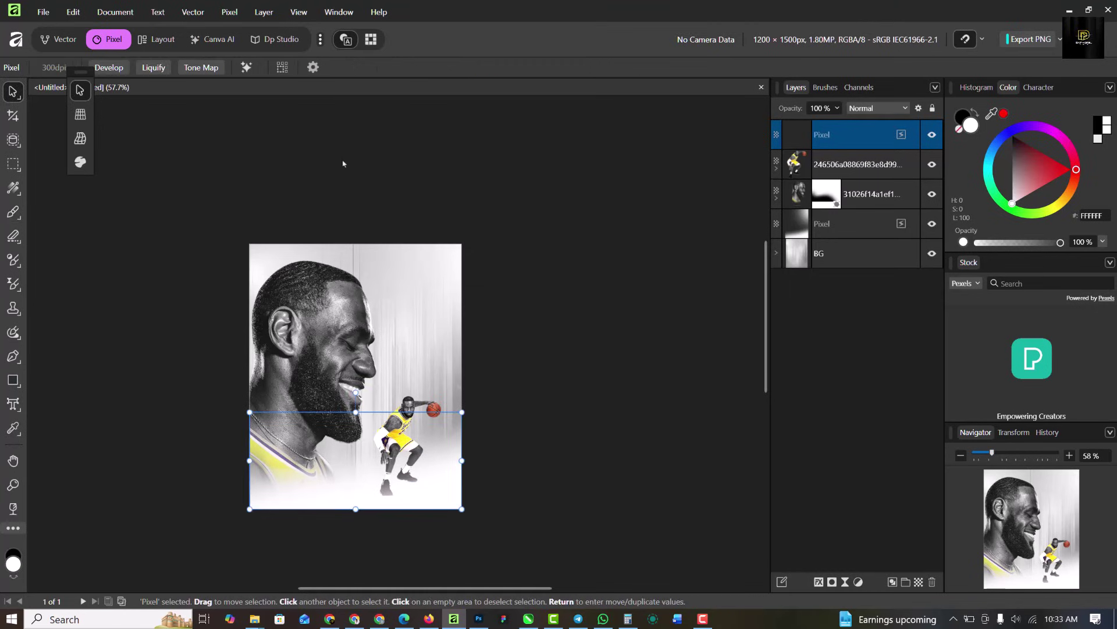
pyautogui.click(392, 181)
pyautogui.scroll(3, 392, 181)
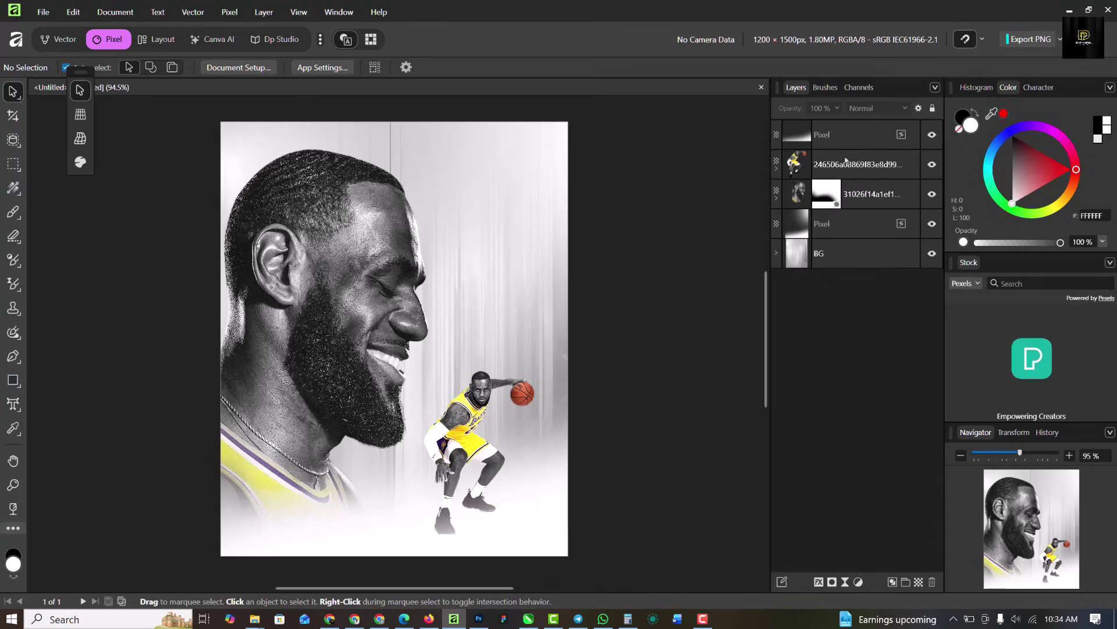
# Place the orange light-streak image from the LEBRON JAMES folder as the top layer, scale it to 171% and move it to cover the poster.
pyautogui.click(859, 140)
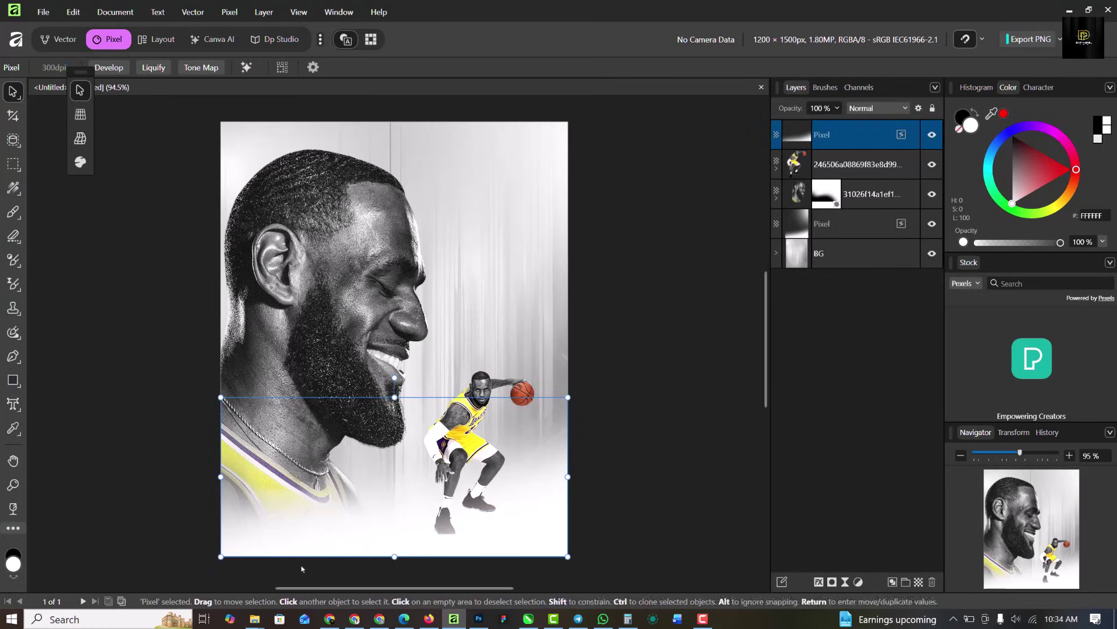
pyautogui.moveTo(255, 618)
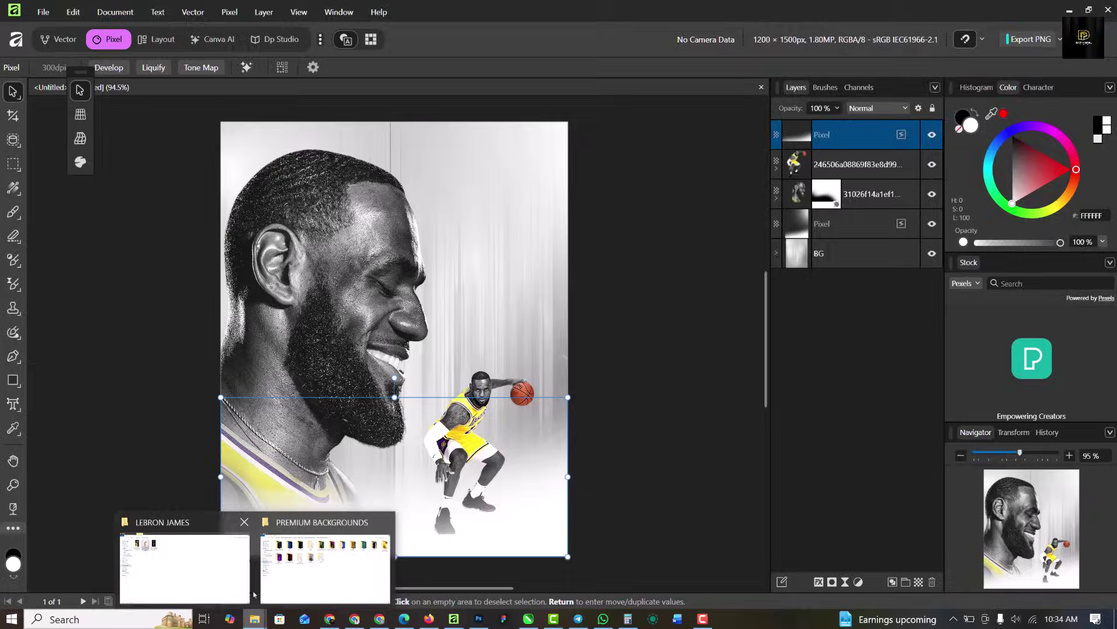
pyautogui.click(184, 556)
pyautogui.click(302, 85)
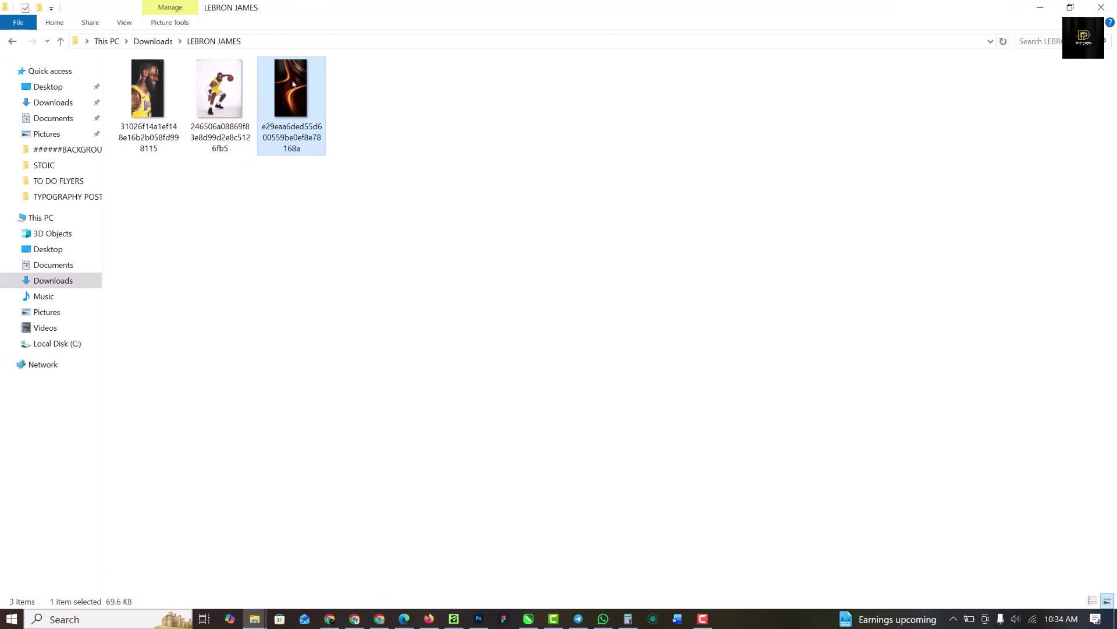
pyautogui.moveTo(294, 84); pyautogui.dragTo(366, 326)
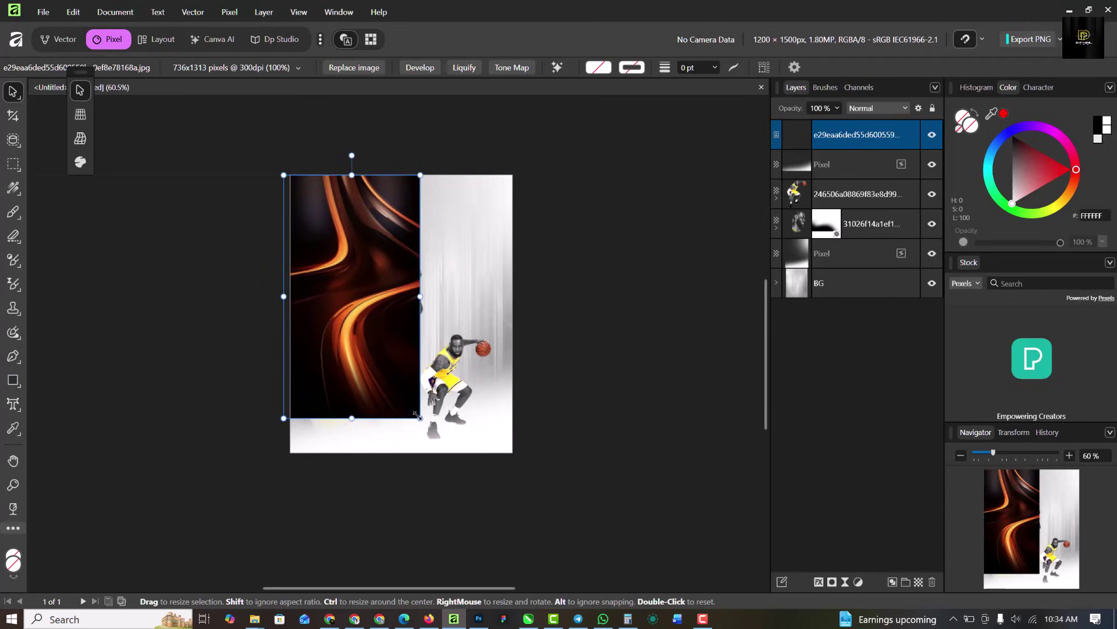
pyautogui.moveTo(419, 416); pyautogui.dragTo(577, 541)
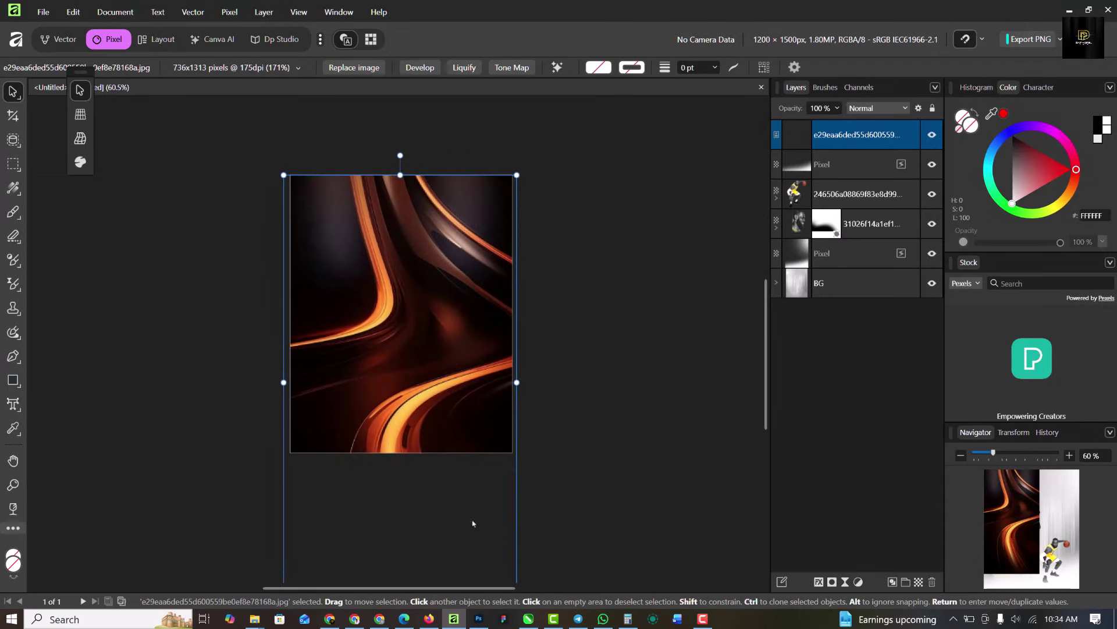
pyautogui.moveTo(473, 523); pyautogui.dragTo(442, 442)
pyautogui.click(586, 369)
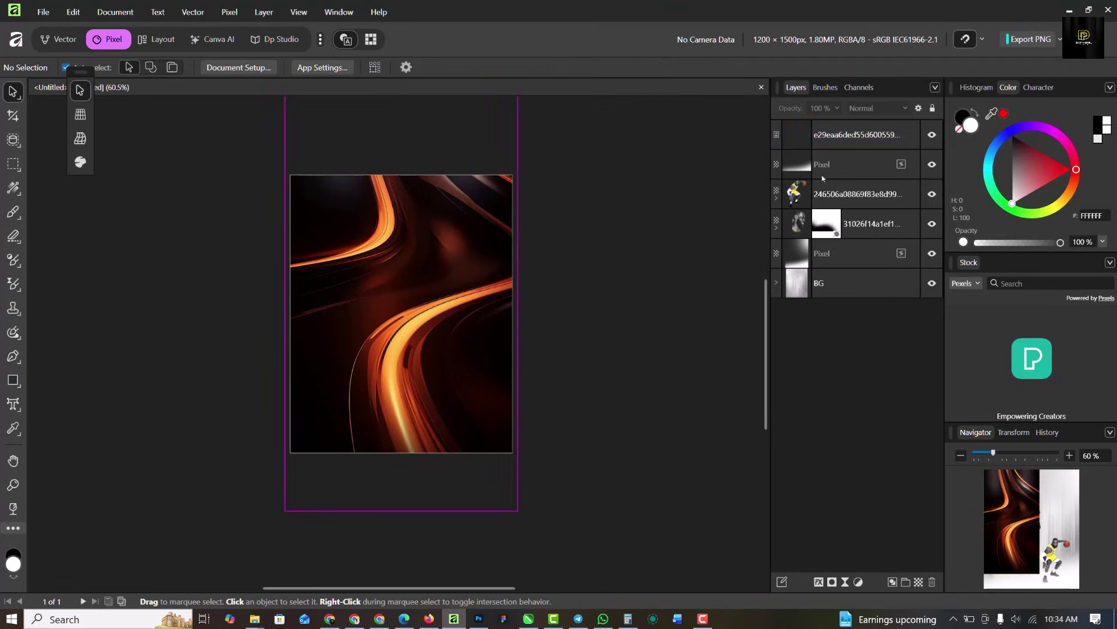
# Apply a Live Gaussian Blur filter with a 34.9 px radius to the orange light-streak image.
pyautogui.click(872, 129)
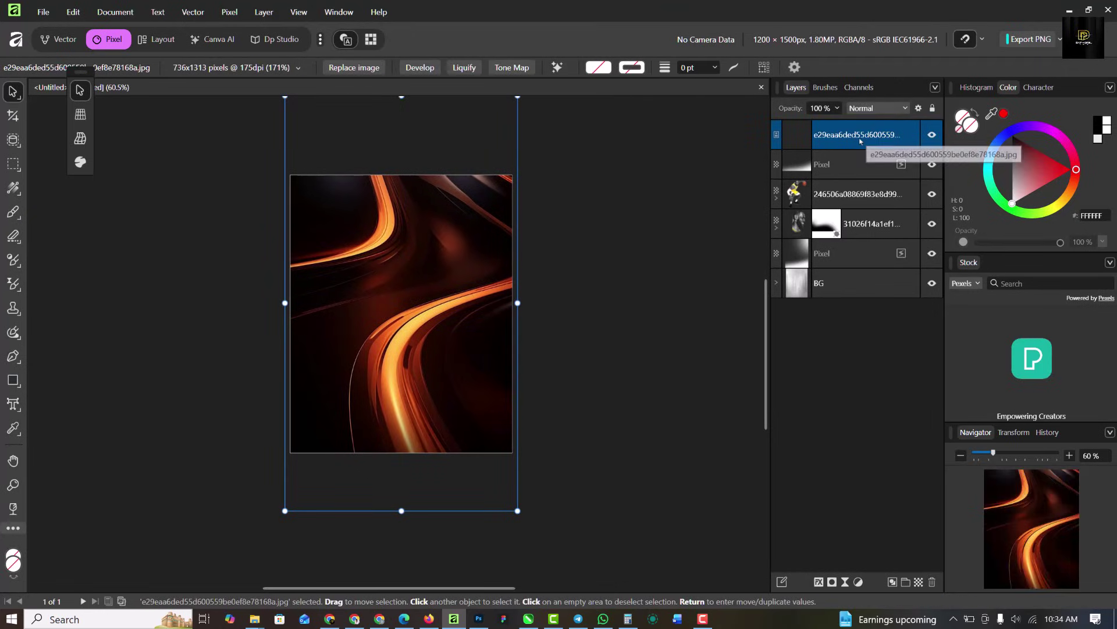
pyautogui.click(845, 582)
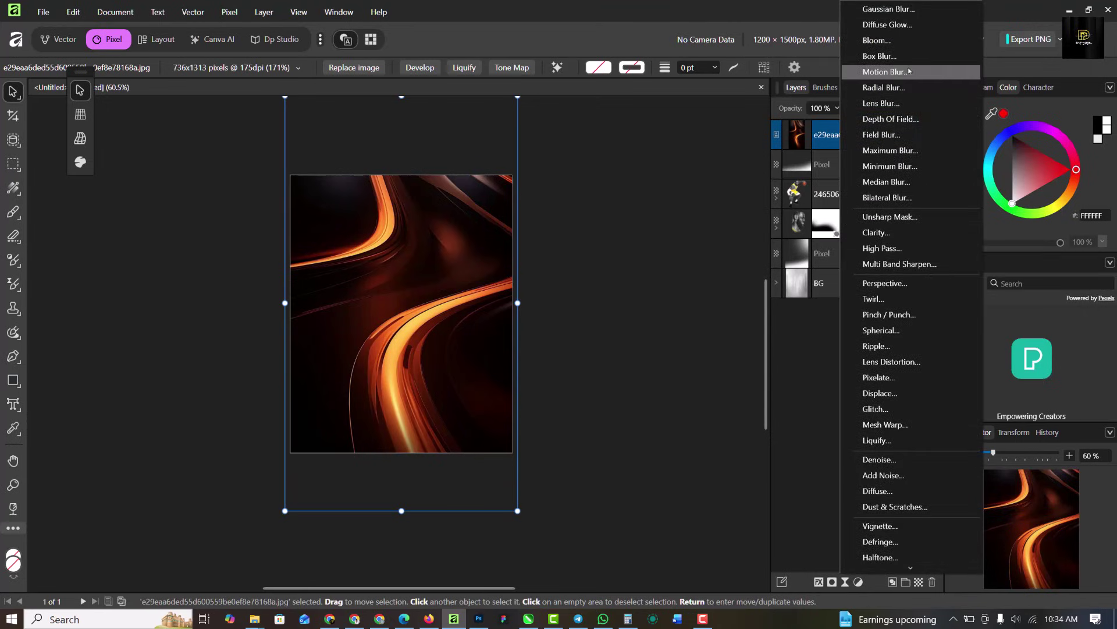
pyautogui.click(889, 9)
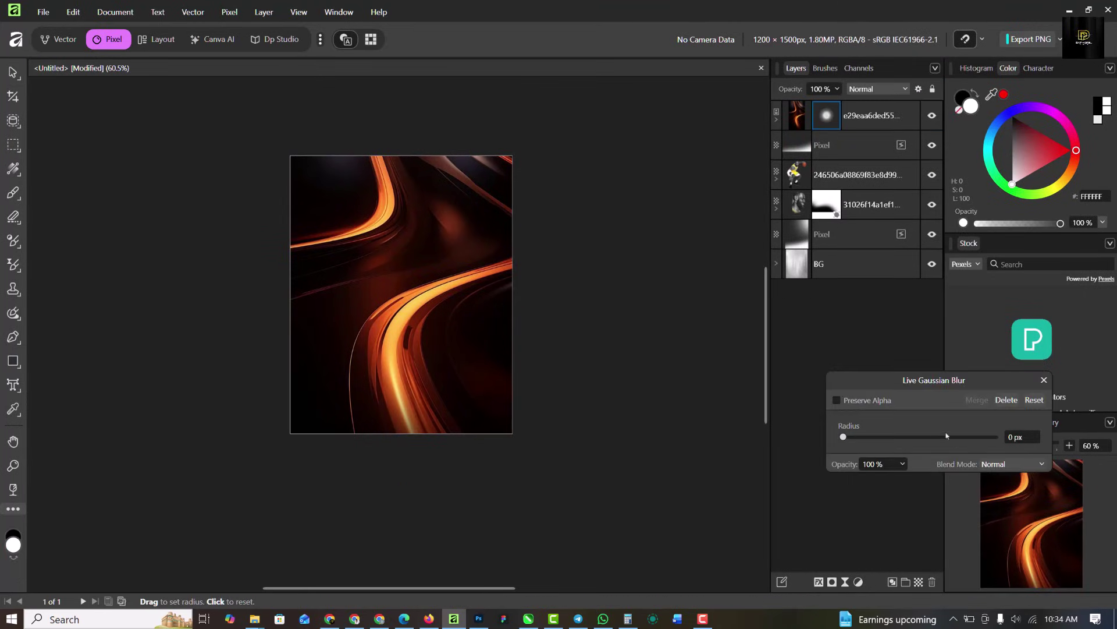
pyautogui.moveTo(864, 446); pyautogui.dragTo(952, 439)
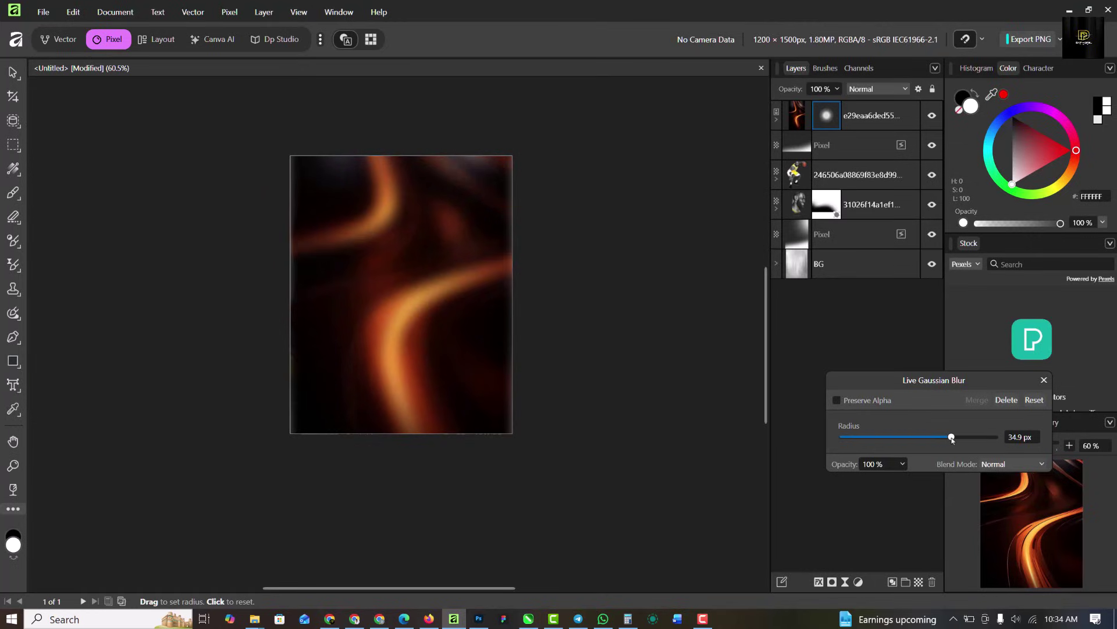
pyautogui.click(1044, 380)
# Set the blurred light-streak image to Screen blend mode, shift it down and slightly left, and enlarge it to 216%.
pyautogui.click(876, 136)
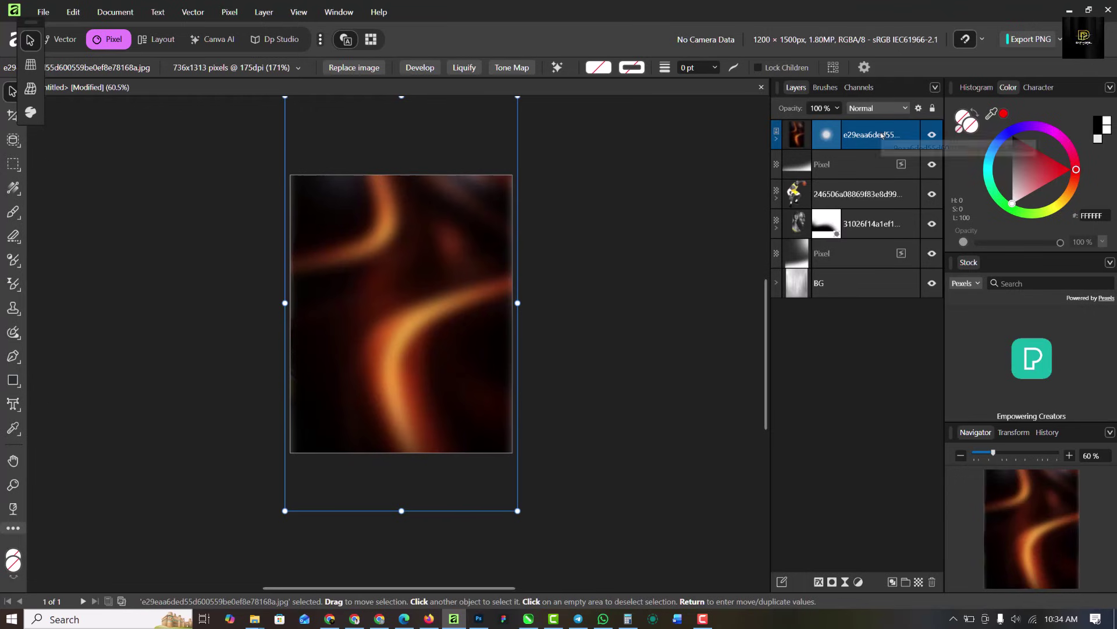
pyautogui.click(882, 109)
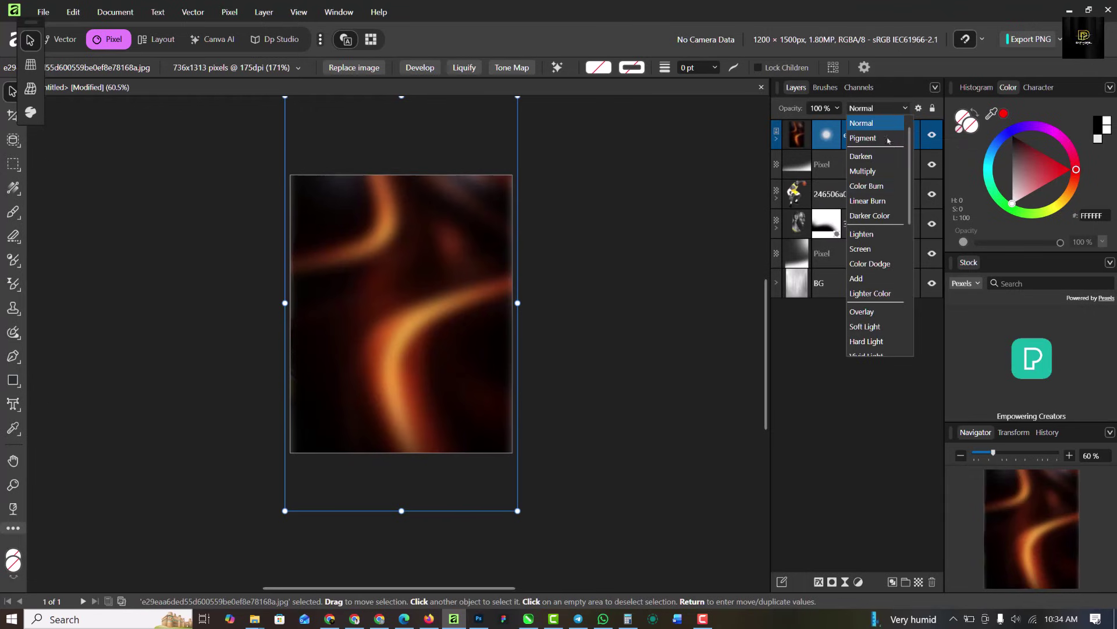
pyautogui.click(861, 249)
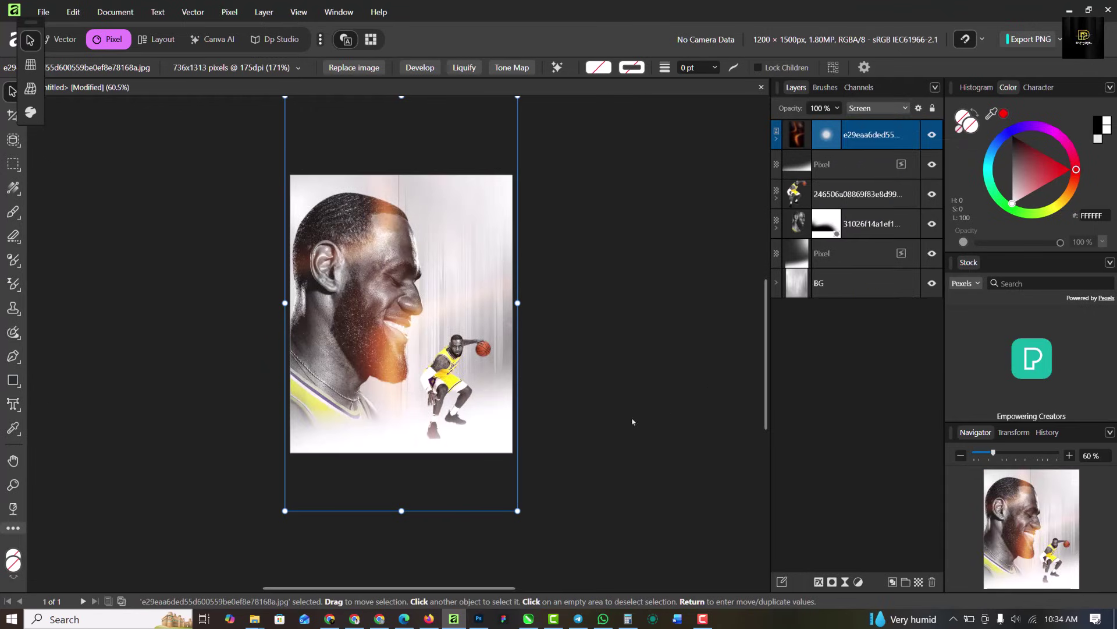
pyautogui.scroll(1, 432, 281)
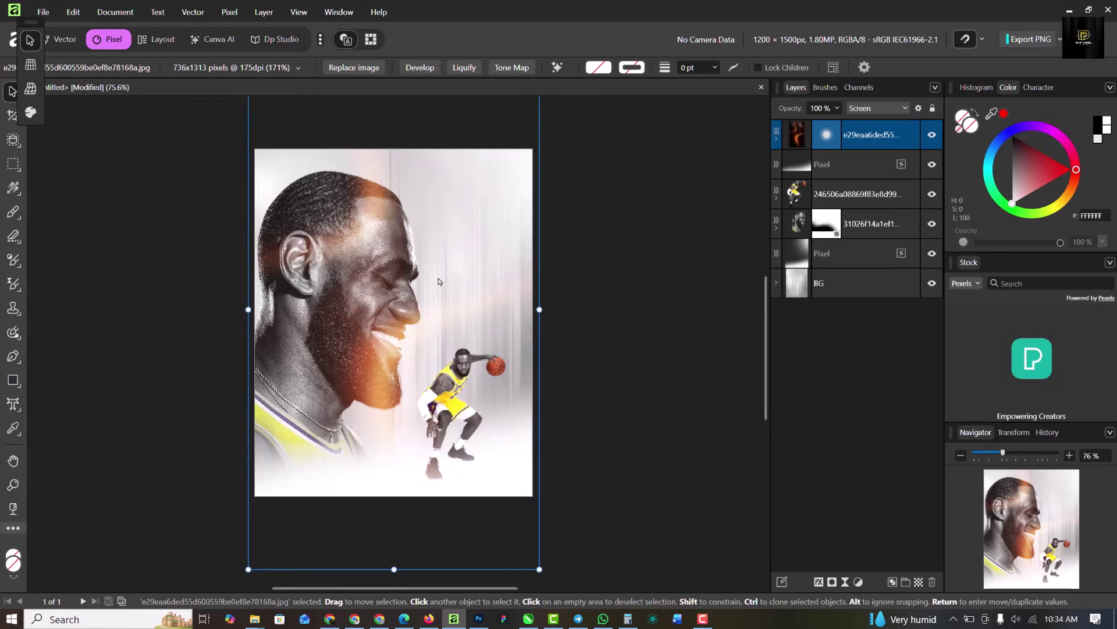
pyautogui.moveTo(439, 281); pyautogui.dragTo(421, 324)
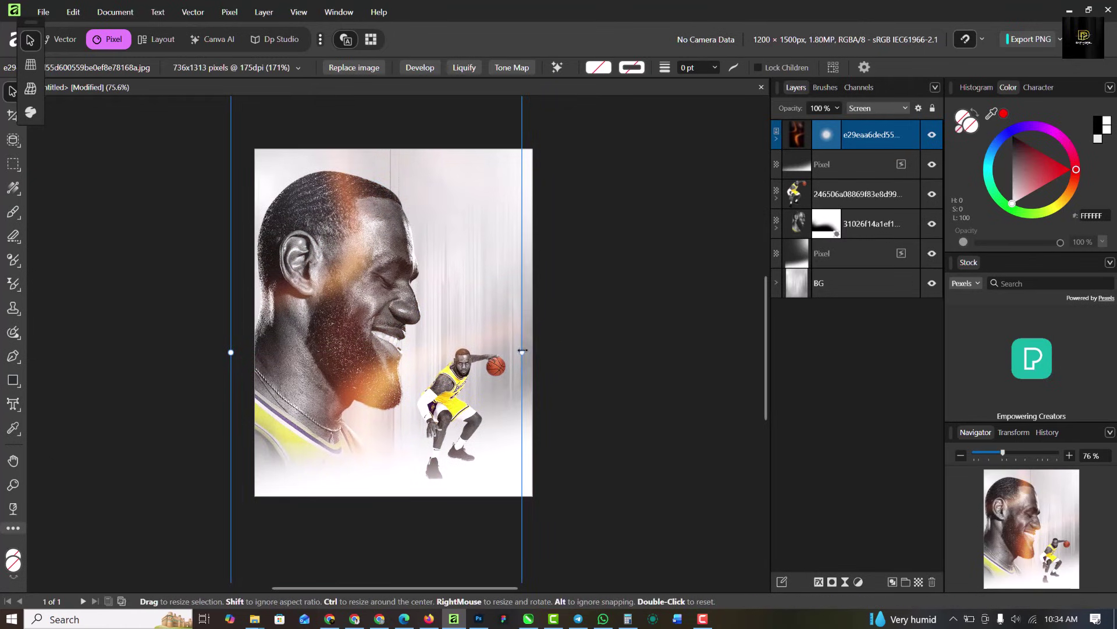
pyautogui.moveTo(522, 352); pyautogui.dragTo(596, 352)
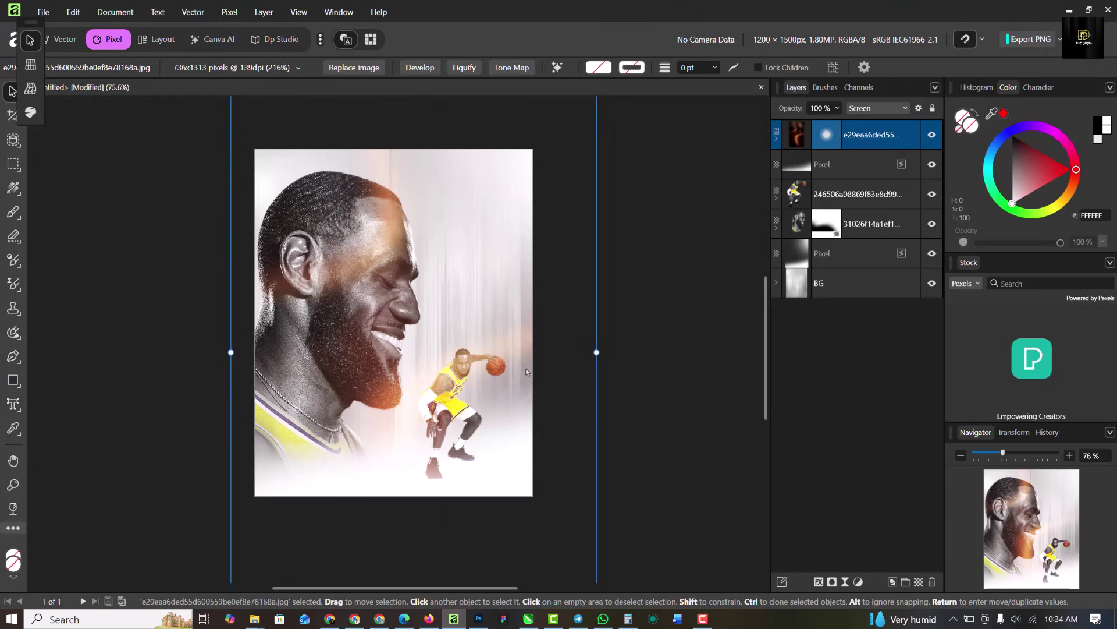
pyautogui.click(668, 224)
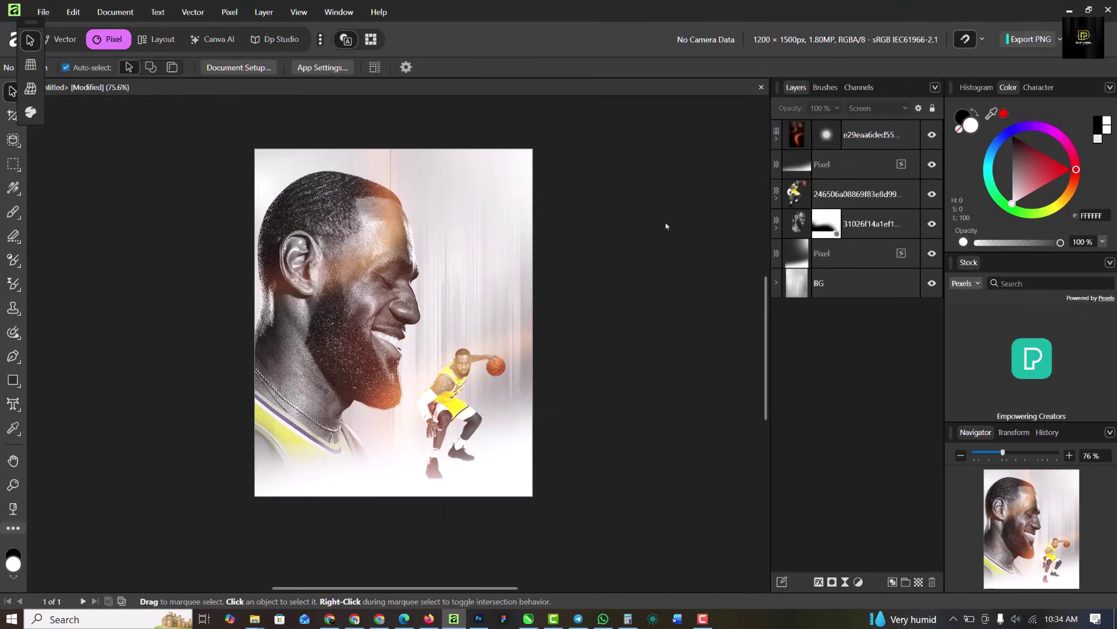
# Duplicate the light-streak overlay, rotate the copy nearly 90° clockwise and position it across the portrait's lower half and the dribbling player.
pyautogui.click(883, 136)
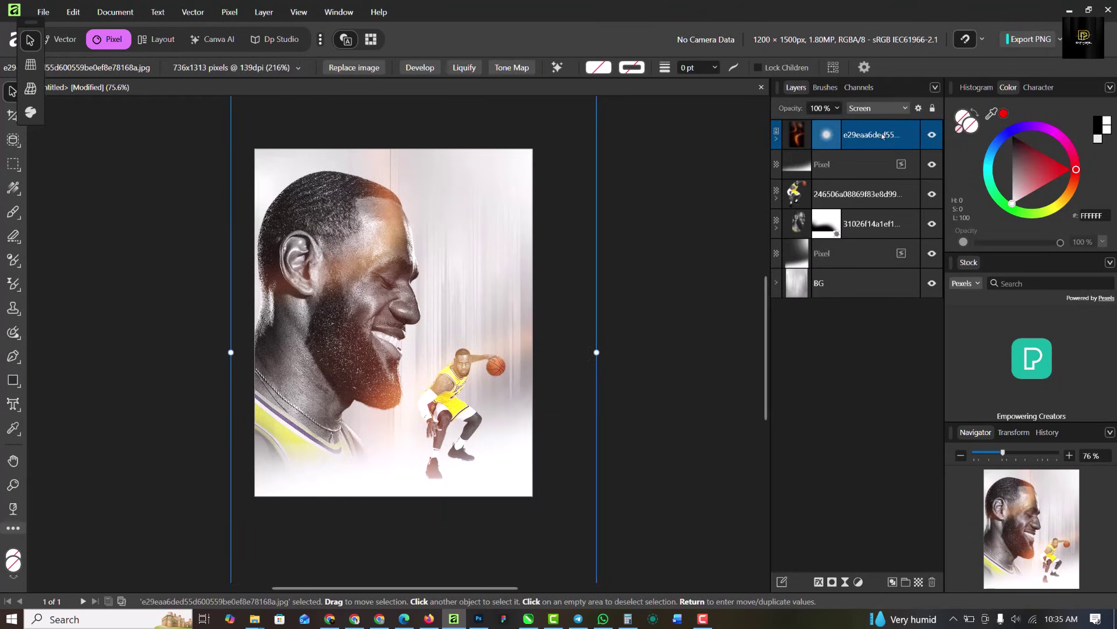
pyautogui.hotkey('ctrl', 'j')
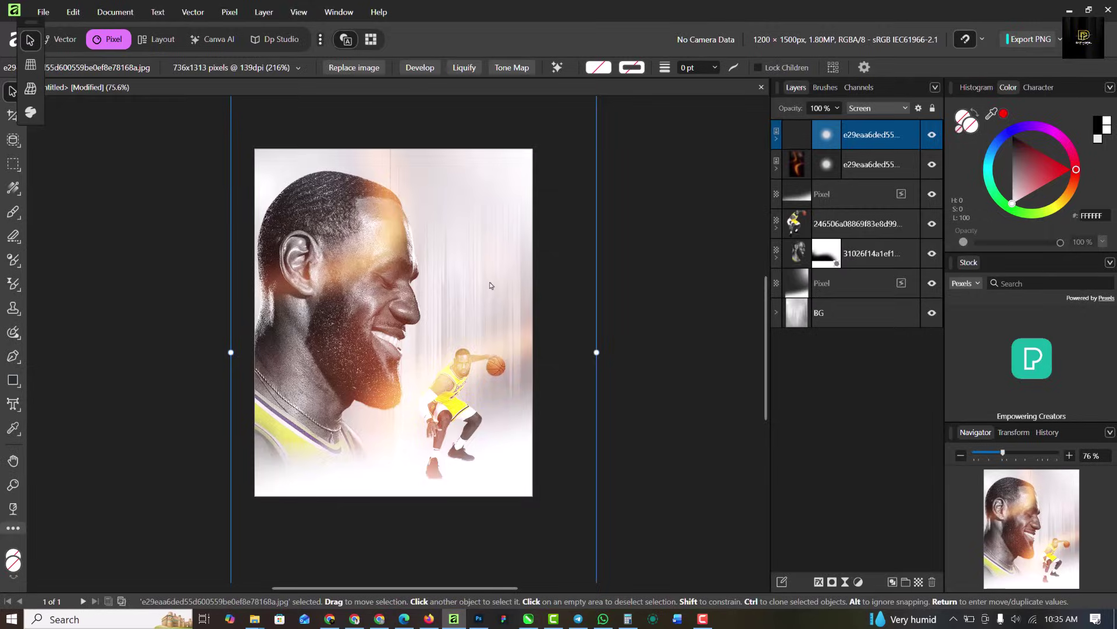
pyautogui.scroll(-5, 491, 285)
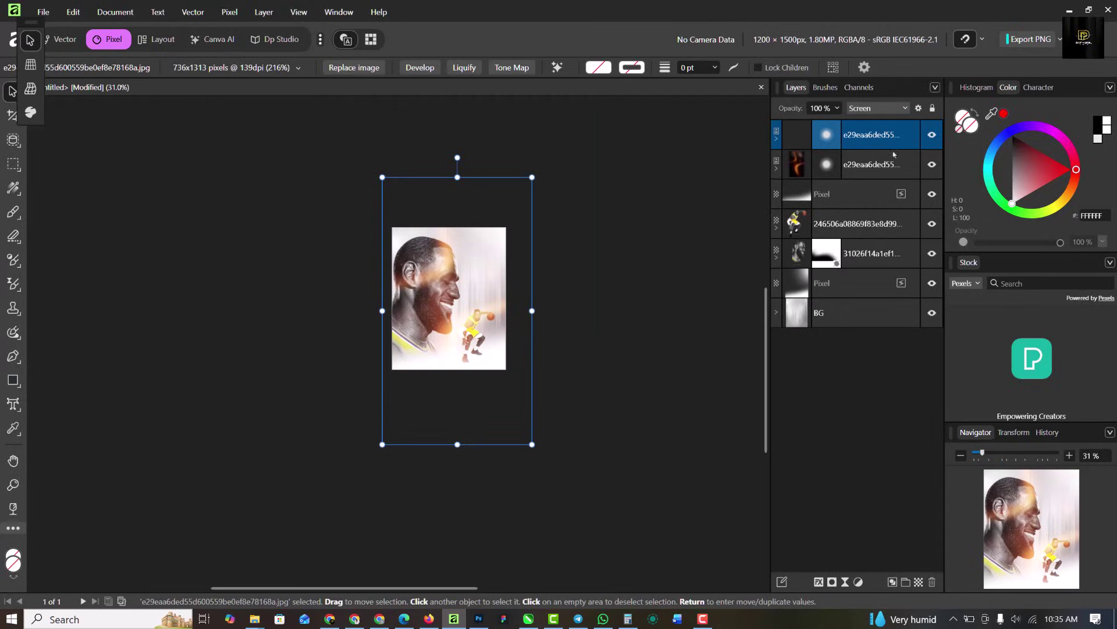
pyautogui.moveTo(533, 446); pyautogui.dragTo(328, 393)
pyautogui.moveTo(499, 300); pyautogui.dragTo(467, 314)
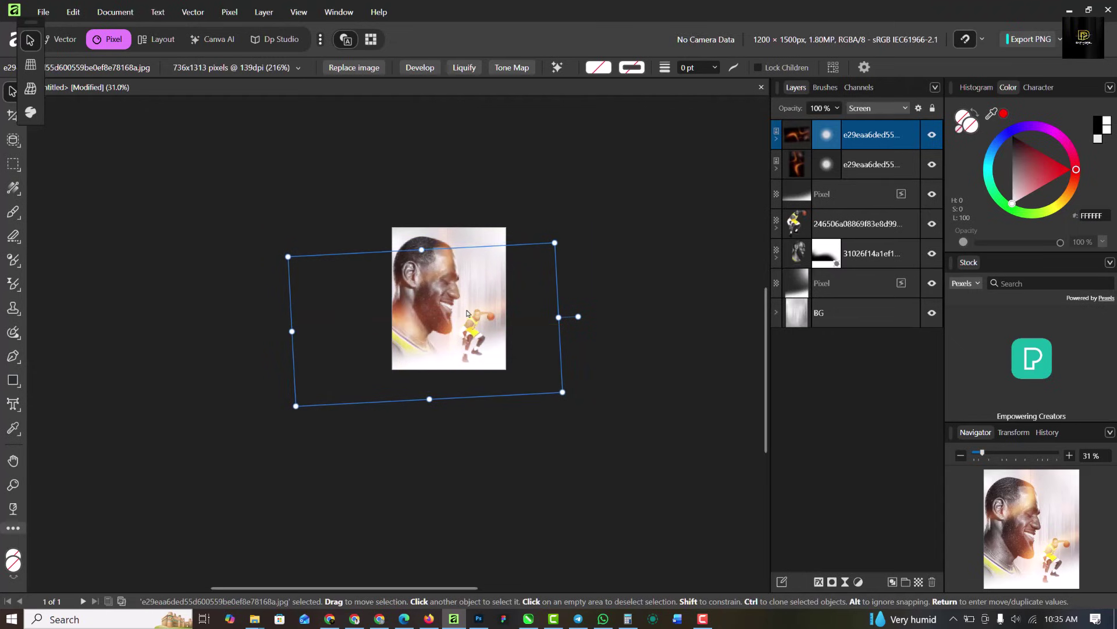
pyautogui.click(621, 234)
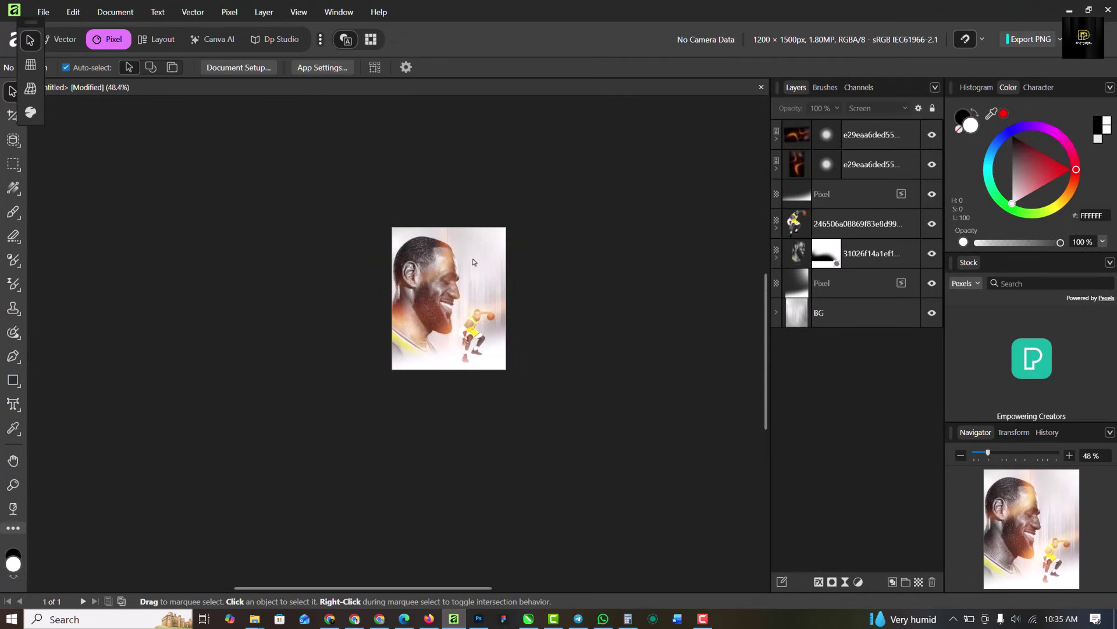
pyautogui.scroll(5, 472, 261)
pyautogui.scroll(-1, 471, 259)
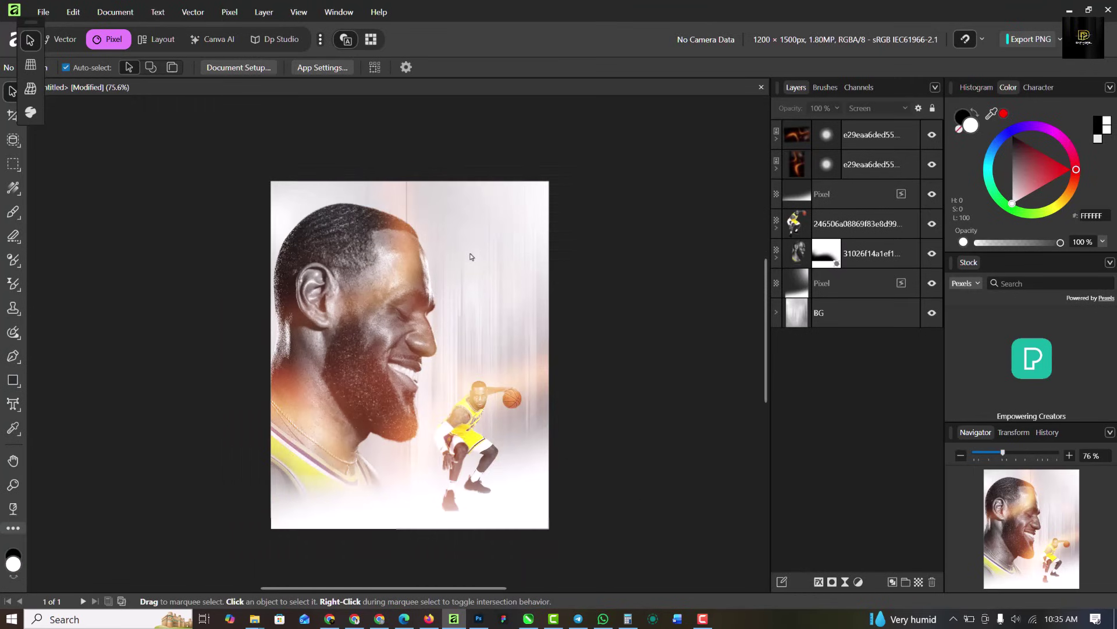
# Reduce the rotated light-streak copy to 57% opacity and the original light-streak overlay below it to 61%.
pyautogui.click(889, 138)
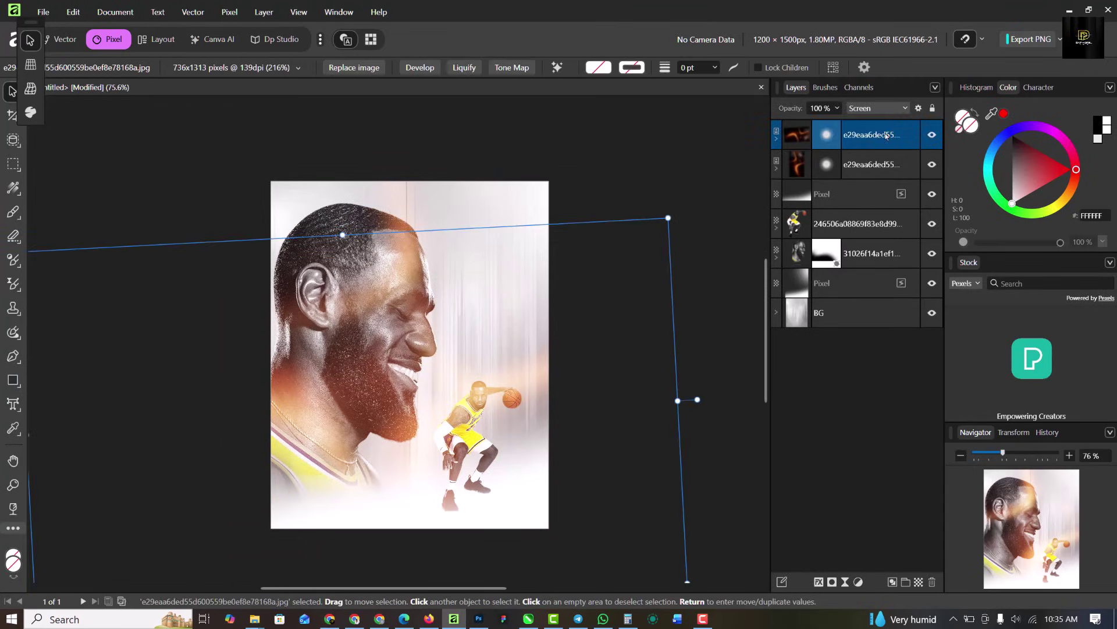
pyautogui.click(842, 110)
pyautogui.moveTo(838, 124); pyautogui.dragTo(798, 124)
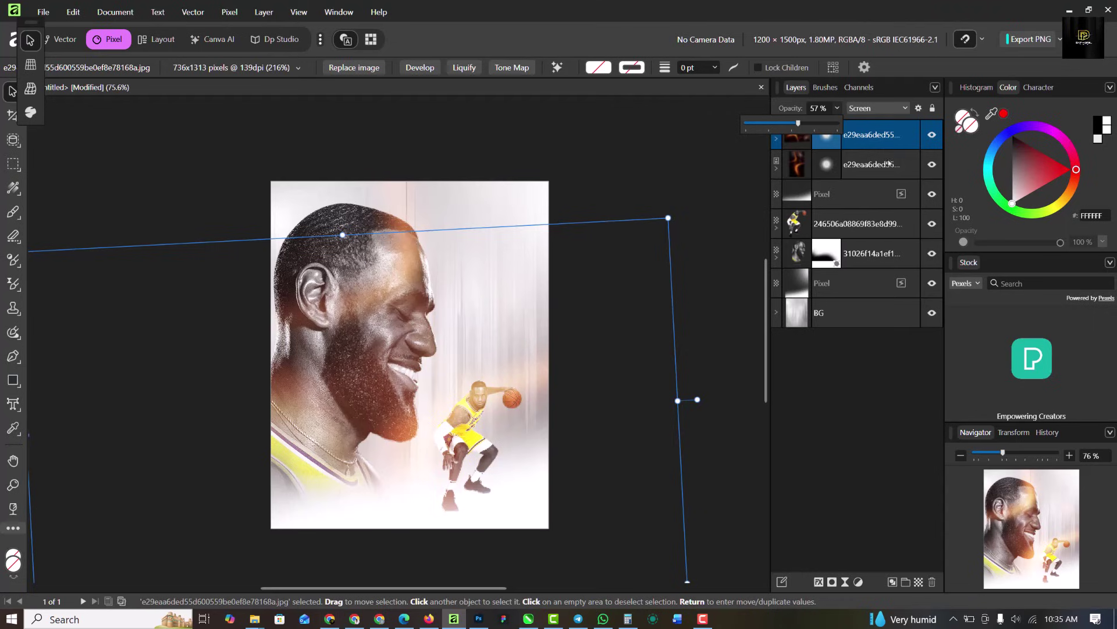
pyautogui.click(870, 174)
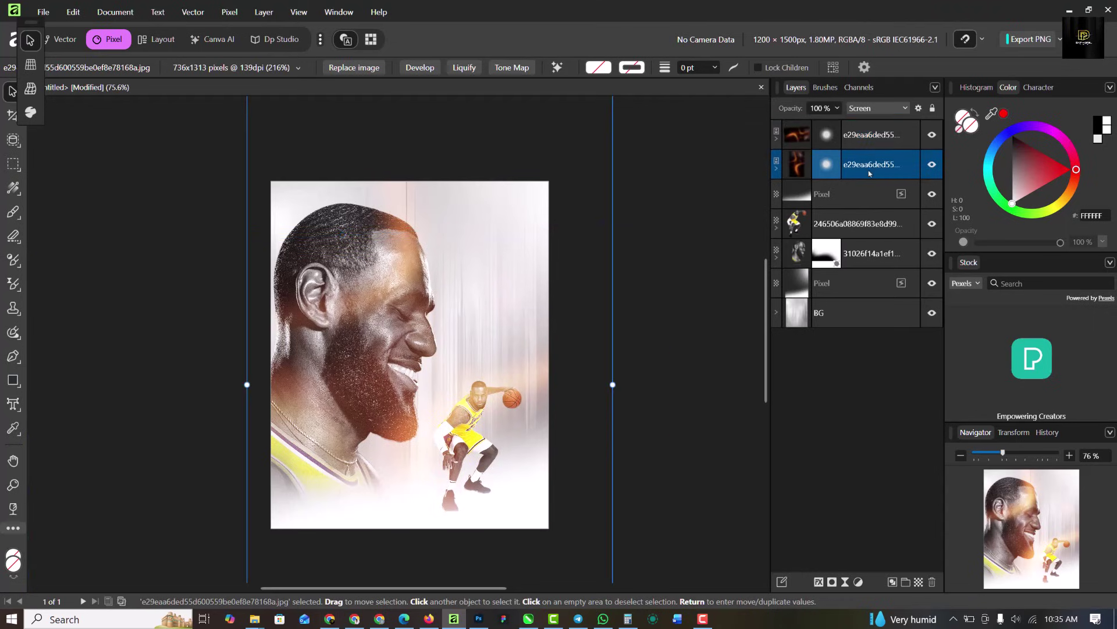
pyautogui.click(836, 111)
pyautogui.moveTo(839, 125); pyautogui.dragTo(802, 125)
pyautogui.click(696, 276)
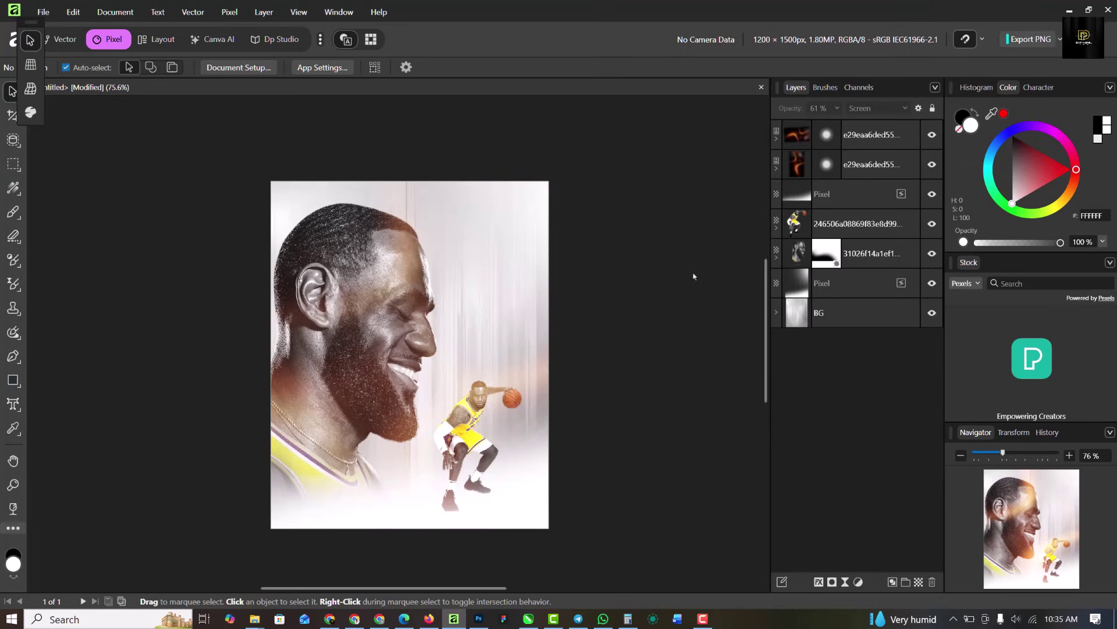
pyautogui.hotkey('ctrl', '+')
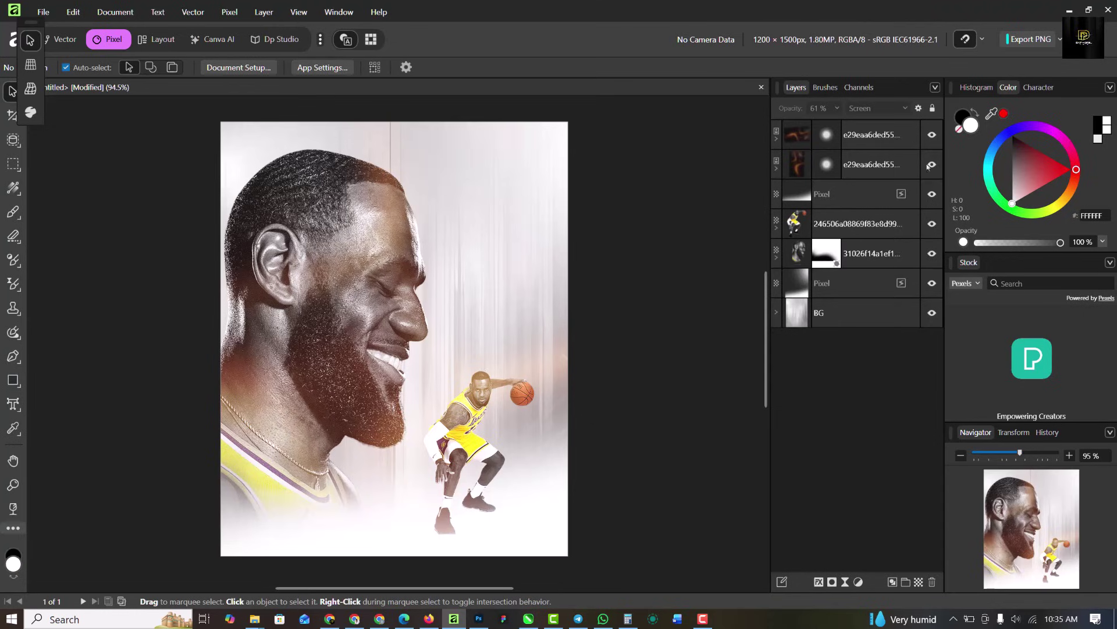
pyautogui.click(897, 135)
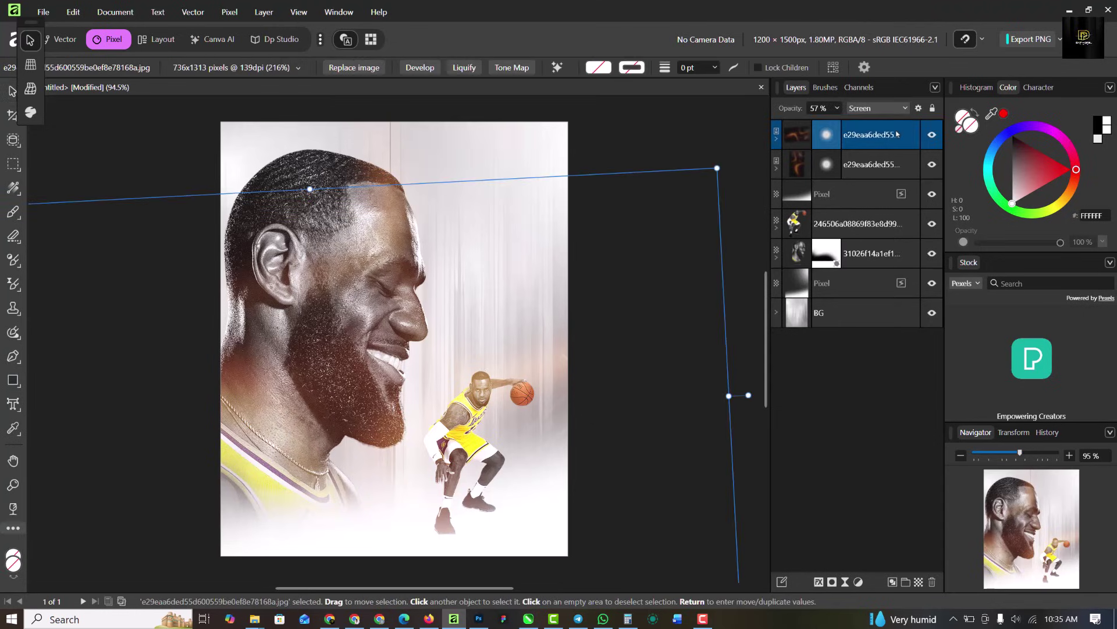
# Add a Curves adjustment above all layers and darken the midtones with a curve point at X 0.413, Y 0.335.
pyautogui.click(858, 581)
pyautogui.click(889, 357)
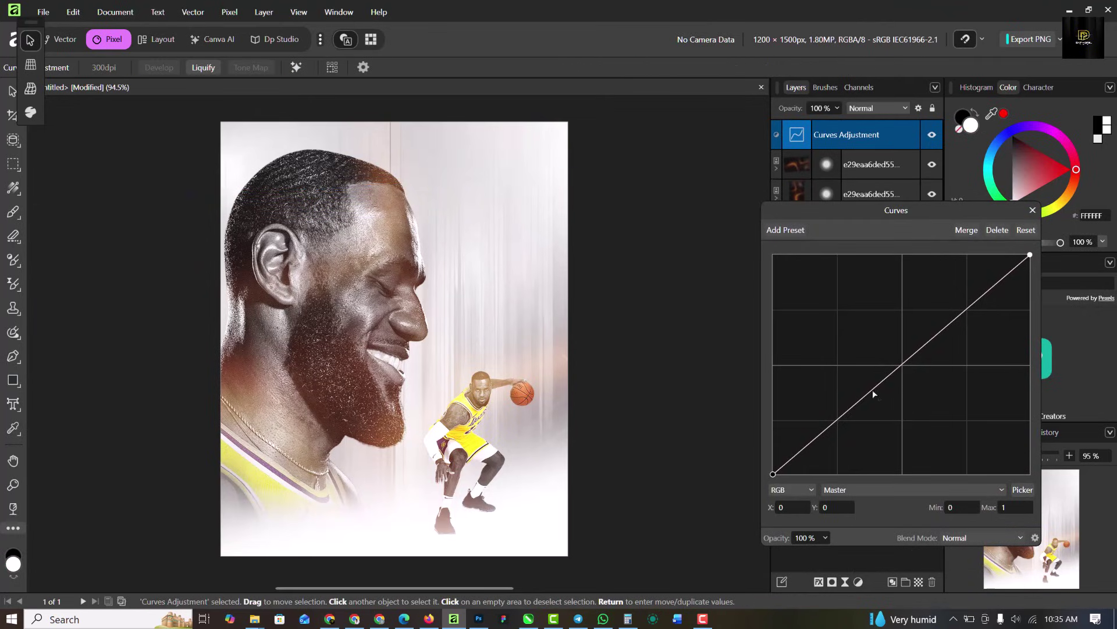
pyautogui.moveTo(873, 394); pyautogui.dragTo(880, 402)
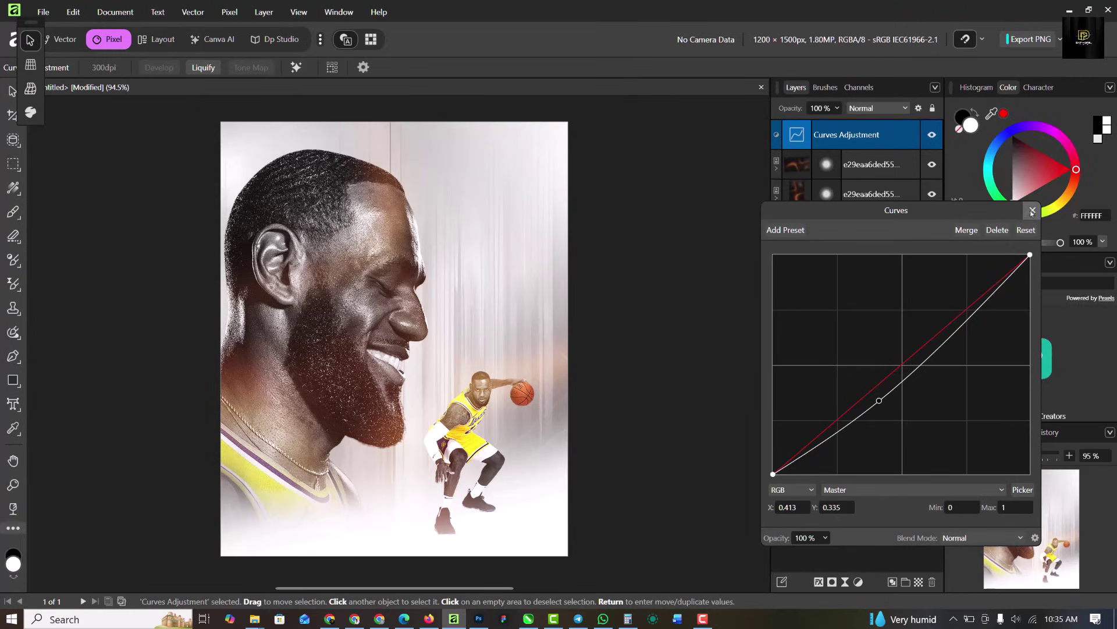
pyautogui.click(1033, 210)
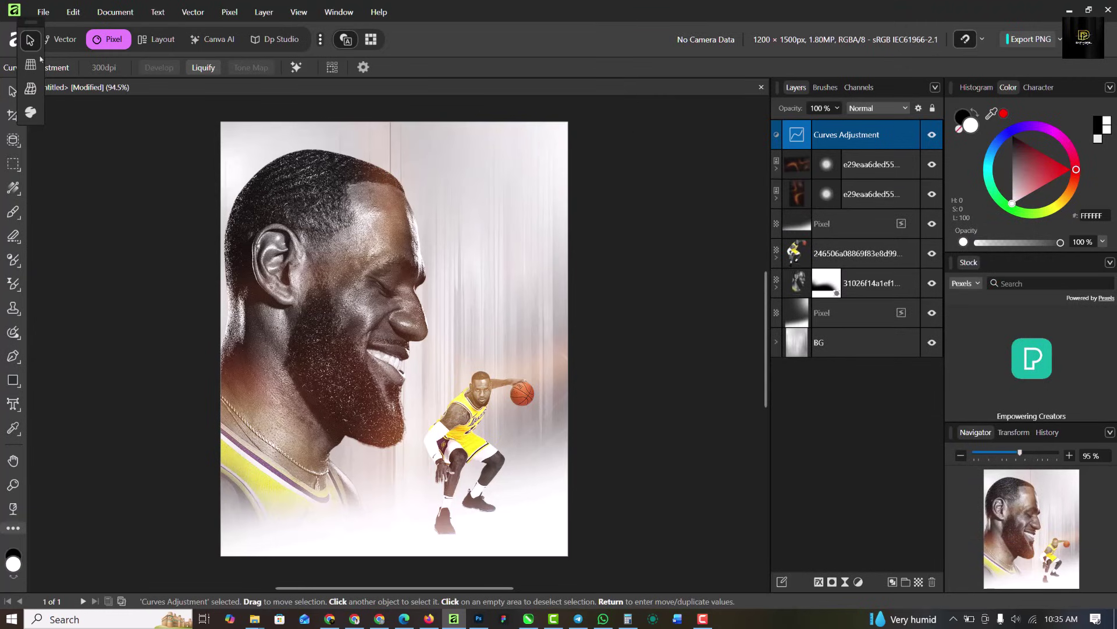
# Add the artistic text "LEBRON" in the empty area beside the portrait's face and set its font to Russo One.
pyautogui.click(58, 39)
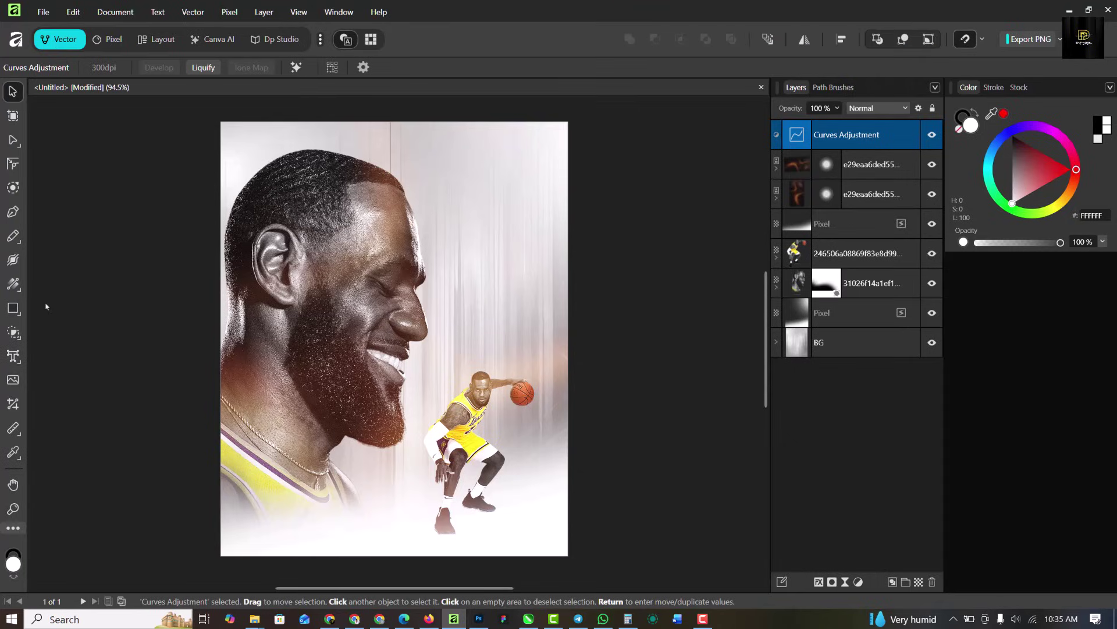
pyautogui.click(13, 356)
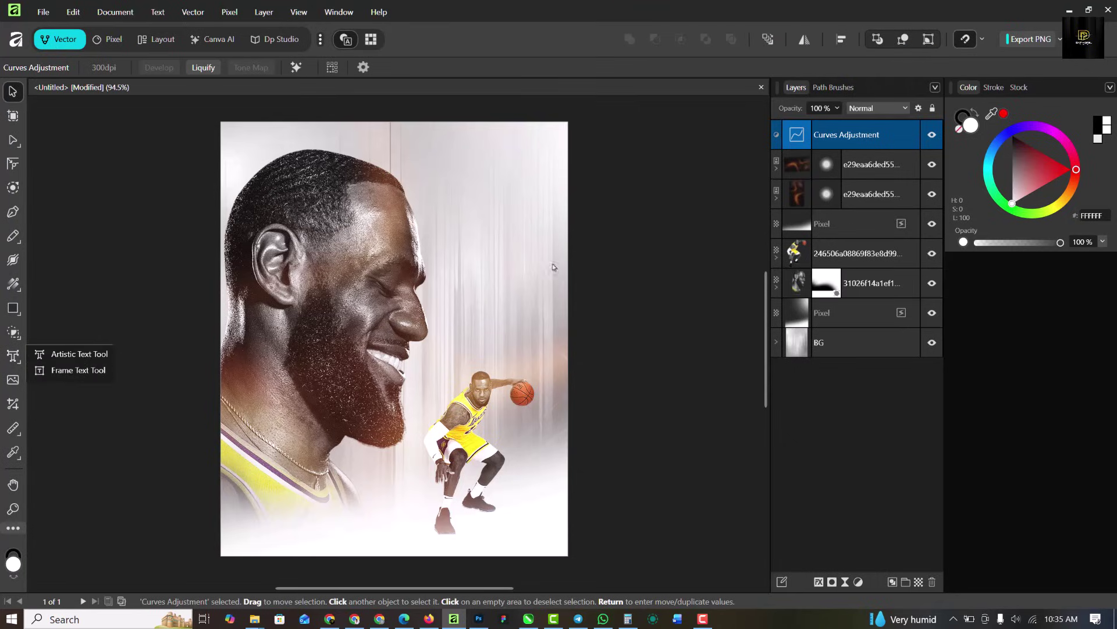
pyautogui.press('t')
pyautogui.moveTo(453, 266); pyautogui.dragTo(453, 228)
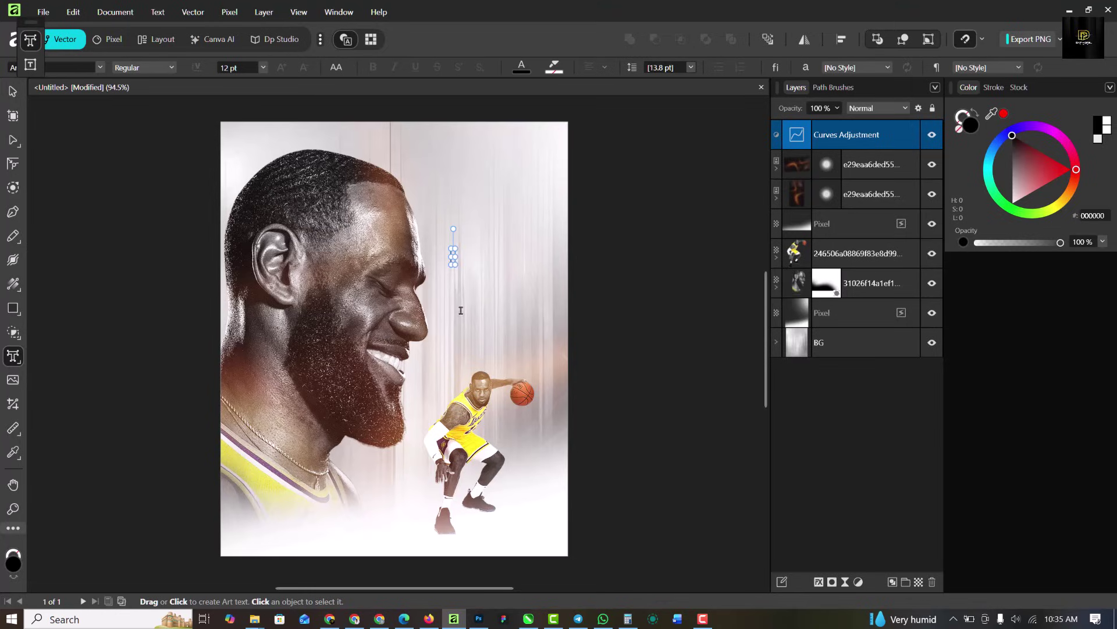
pyautogui.write('LE')
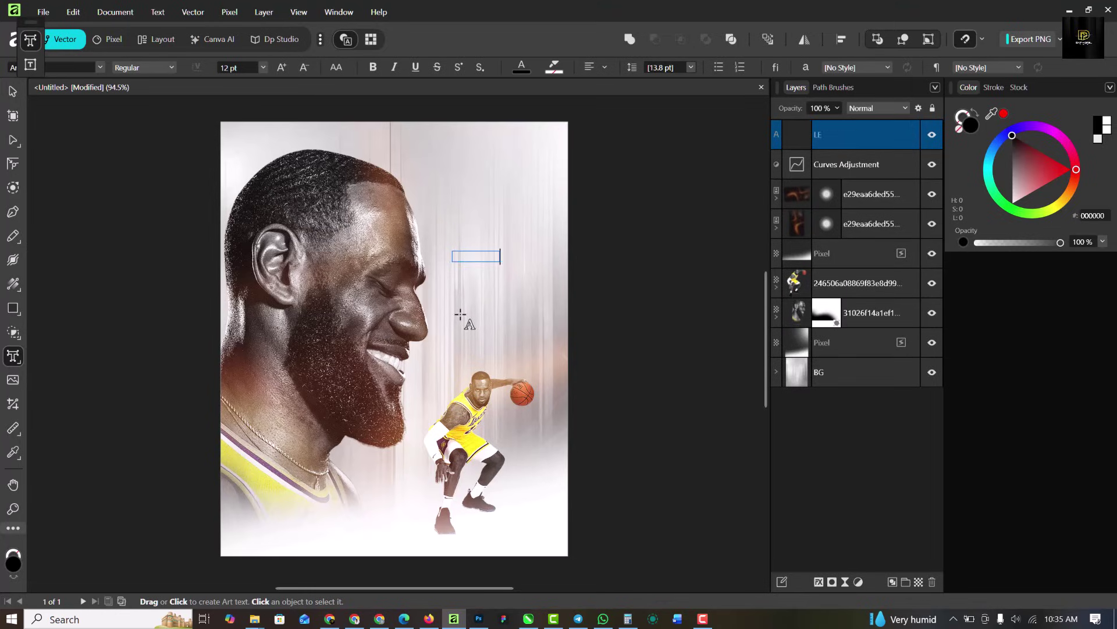
pyautogui.write('BRON')
pyautogui.press('Escape')
pyautogui.click(100, 67)
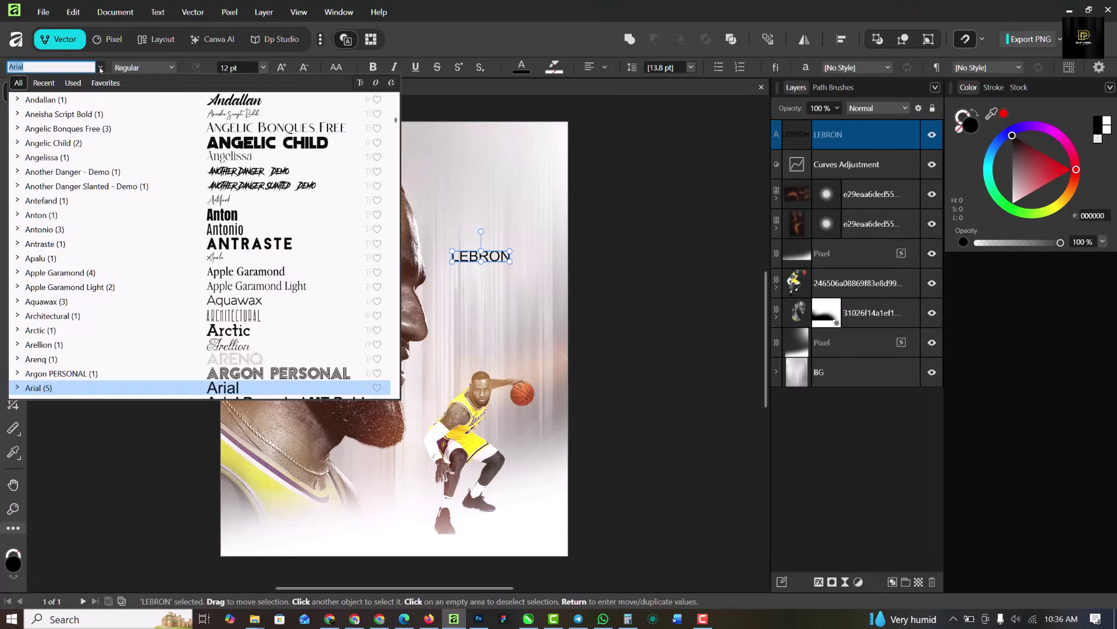
pyautogui.click(106, 83)
pyautogui.click(117, 132)
pyautogui.scroll(5, 478, 257)
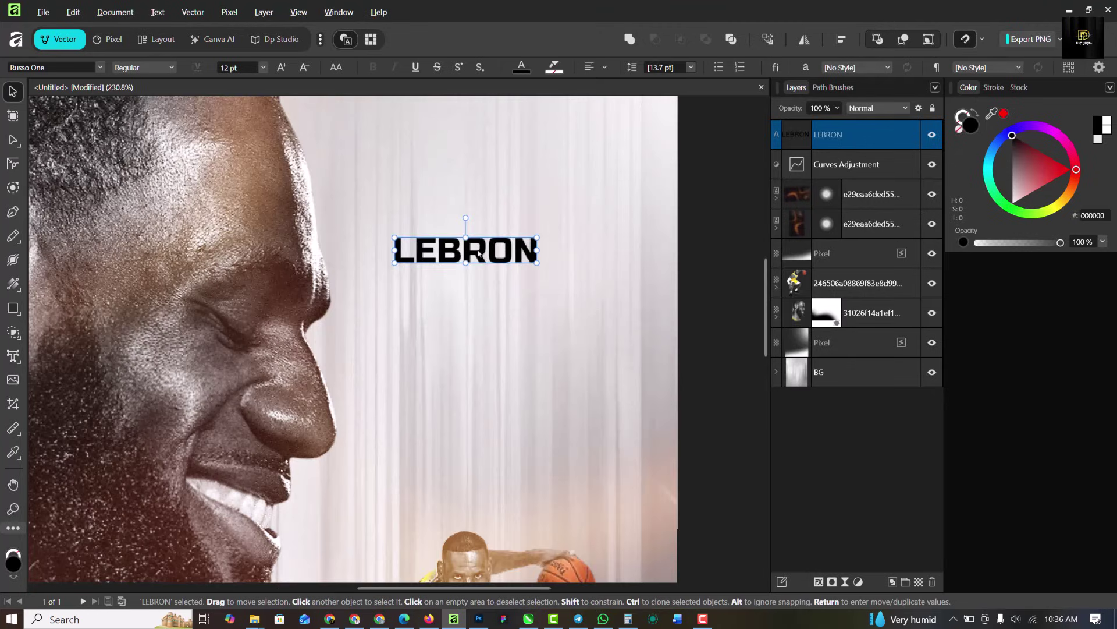
# Duplicate the LEBRON text directly below, change the copy to "JAMES" and enlarge it to match the width of LEBRON.
pyautogui.moveTo(482, 252); pyautogui.dragTo(482, 286)
pyautogui.doubleClick(421, 278)
pyautogui.write('JAMES')
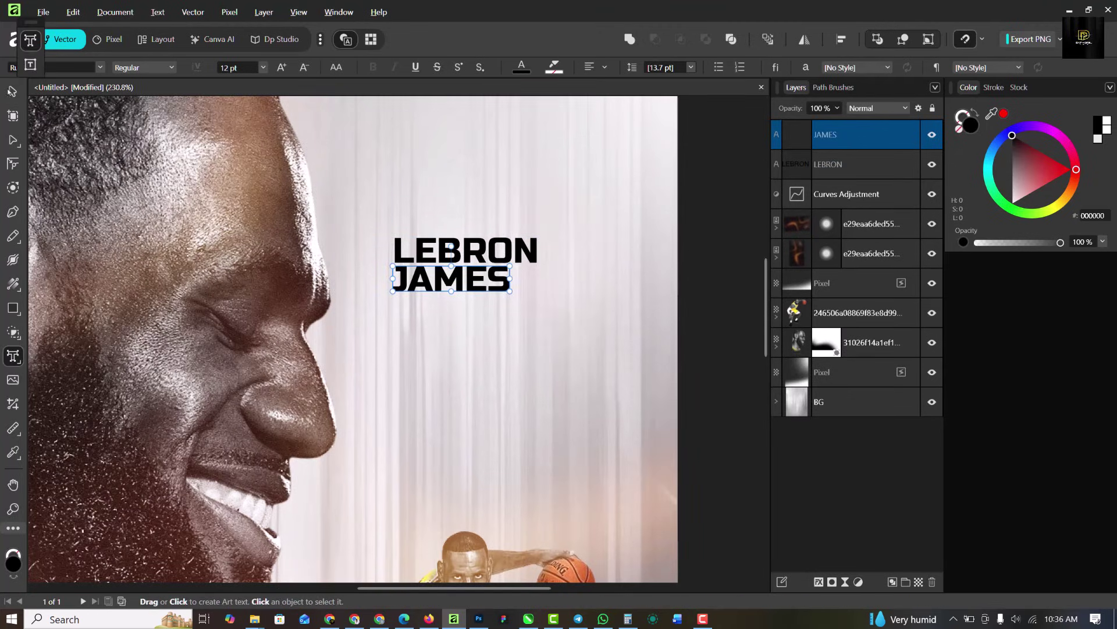
pyautogui.press('Escape')
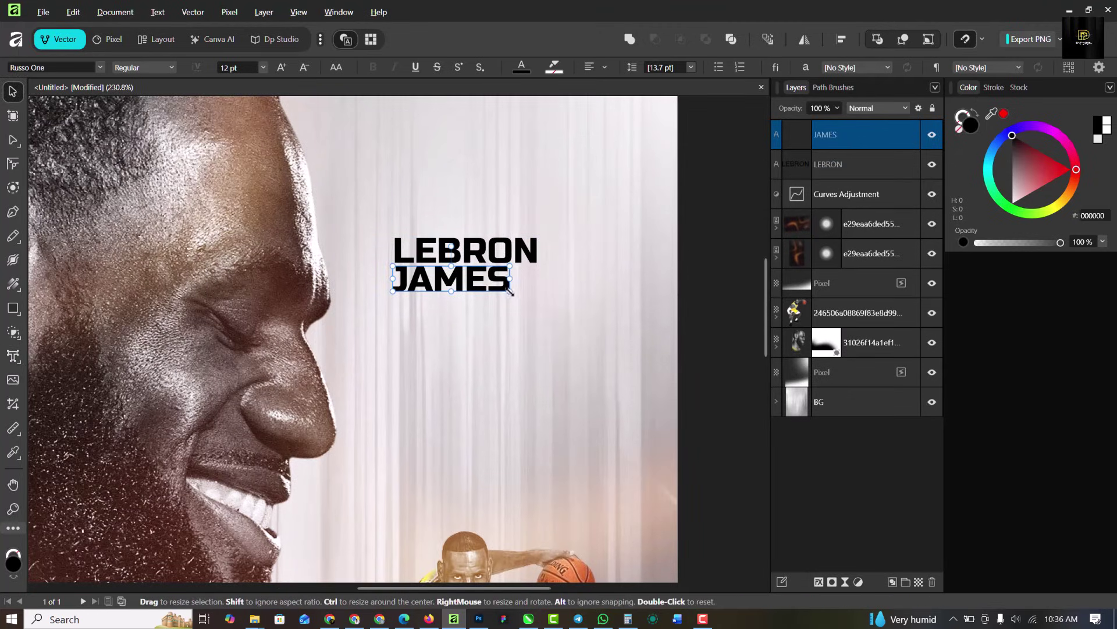
pyautogui.moveTo(510, 292); pyautogui.dragTo(535, 312)
pyautogui.click(506, 379)
pyautogui.hotkey('ctrl', '0')
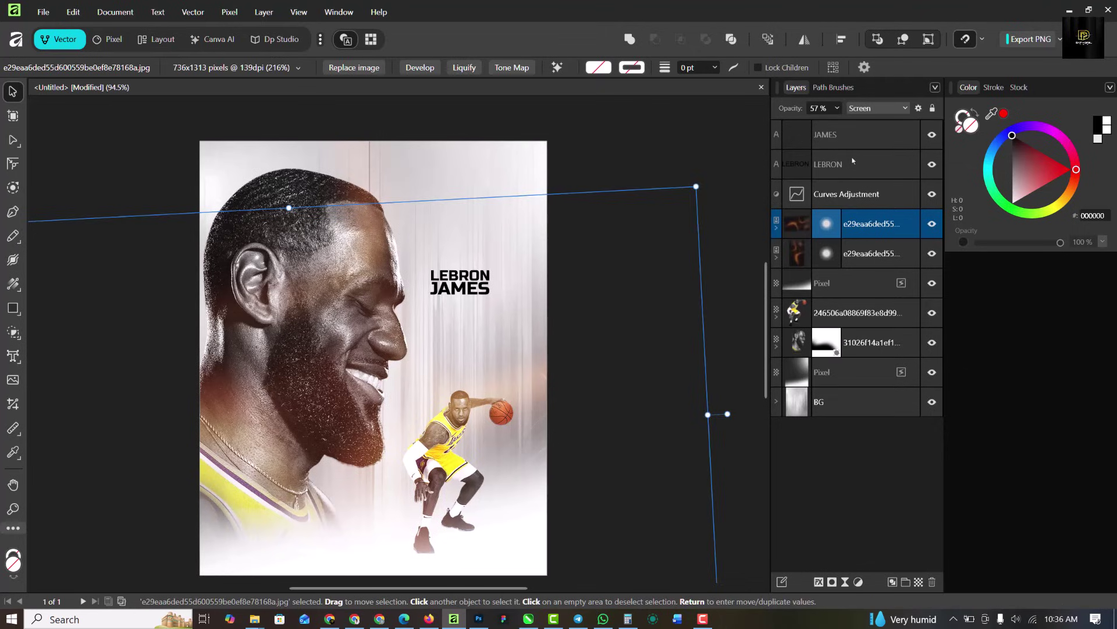
# Enlarge the two-line title together, bringing LEBRON to 17 pt and JAMES to 21 pt, and position it above the dribbling player.
pyautogui.click(460, 275)
pyautogui.keyDown('shift'); pyautogui.click(475, 291); pyautogui.keyUp('shift')
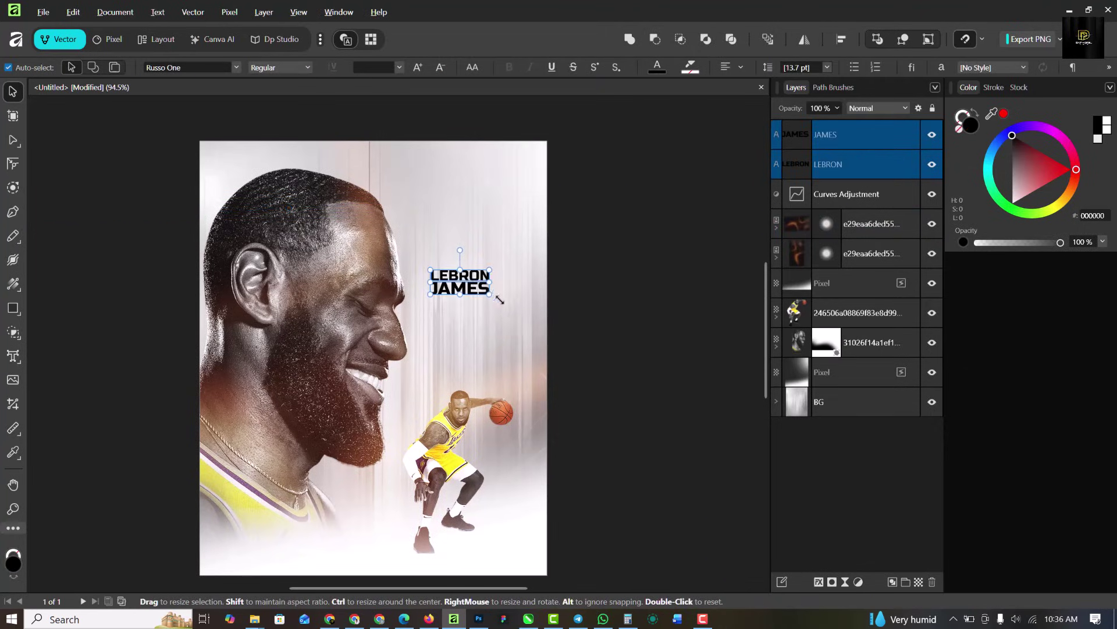
pyautogui.moveTo(491, 295); pyautogui.dragTo(510, 295)
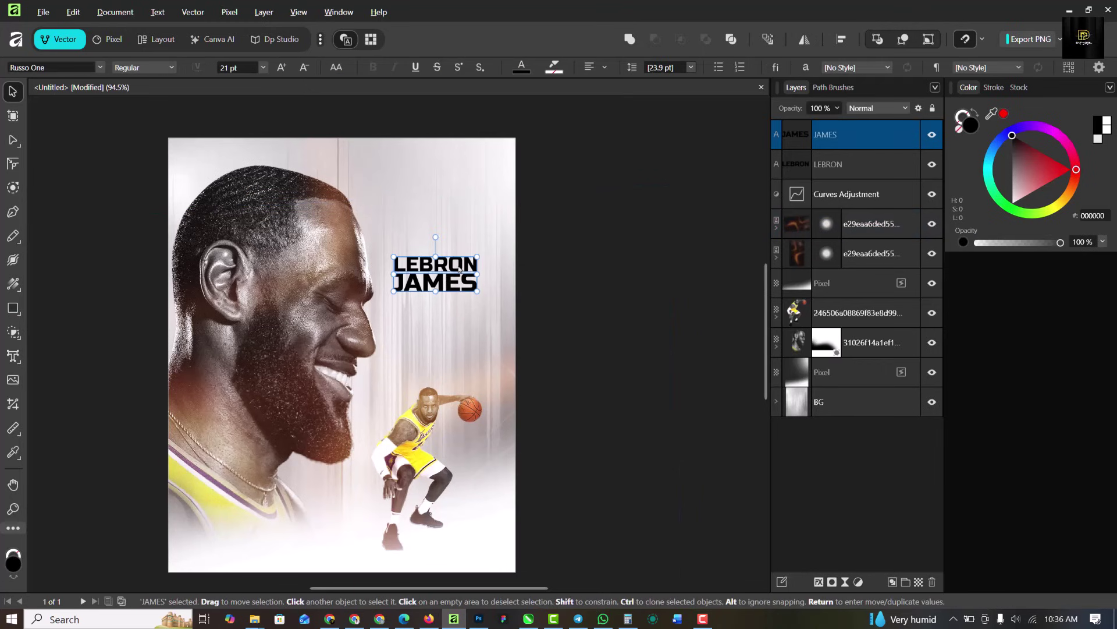
pyautogui.moveTo(457, 269); pyautogui.dragTo(460, 268)
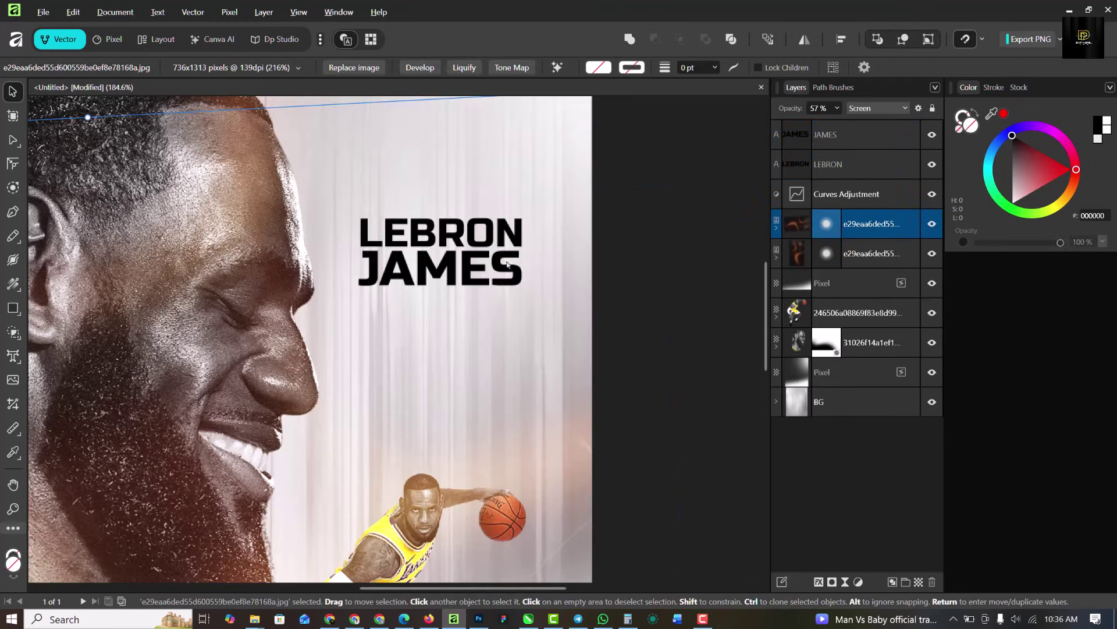
# Create a frame text box under the title, set its size to 5 pt and fill it with filler text.
pyautogui.click(873, 172)
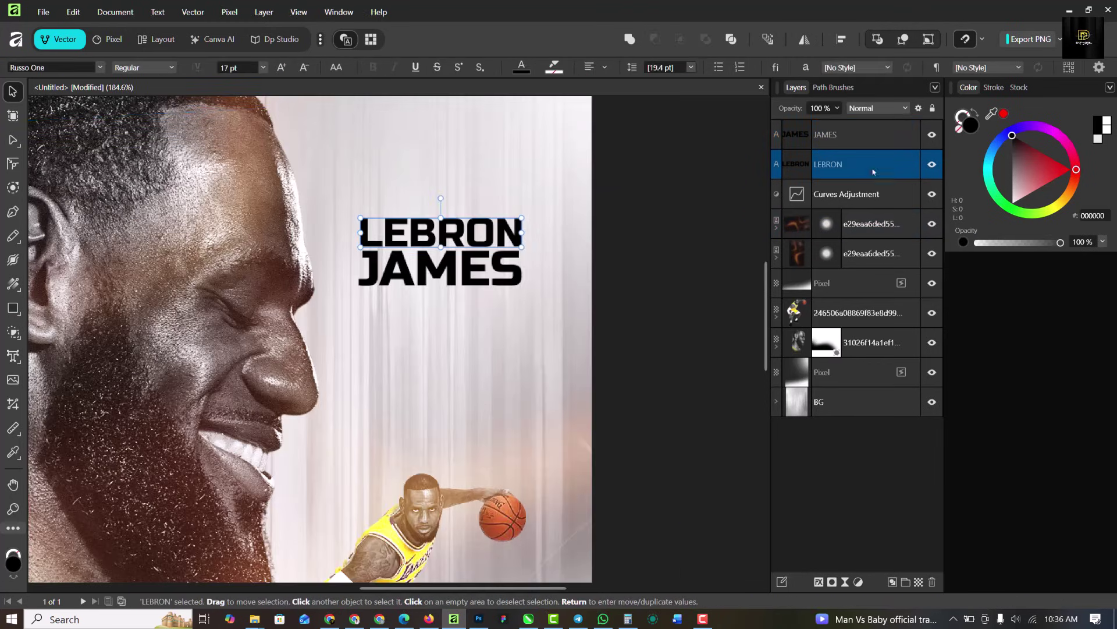
pyautogui.click(13, 356)
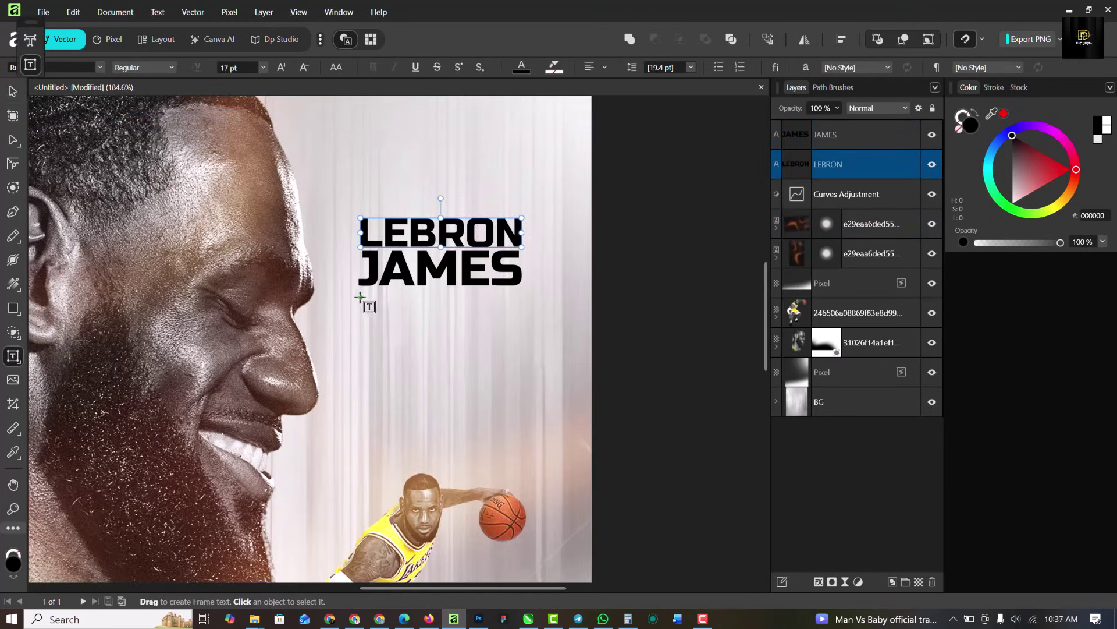
pyautogui.moveTo(358, 297); pyautogui.dragTo(531, 459)
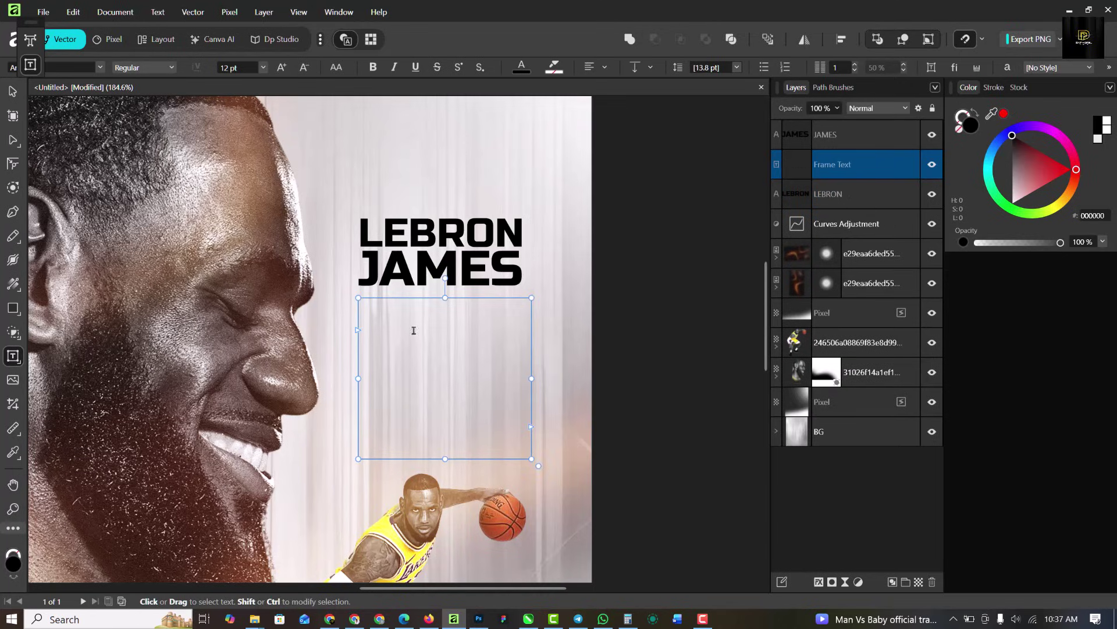
pyautogui.click(263, 68)
pyautogui.click(437, 370)
pyautogui.rightClick(384, 315)
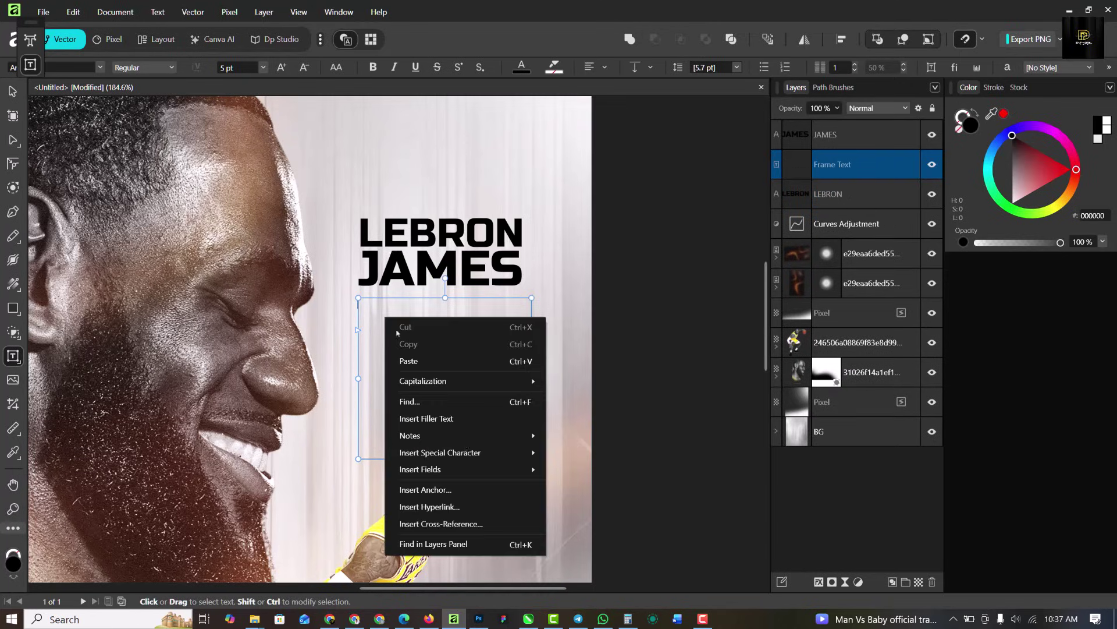
pyautogui.click(445, 420)
pyautogui.click(12, 92)
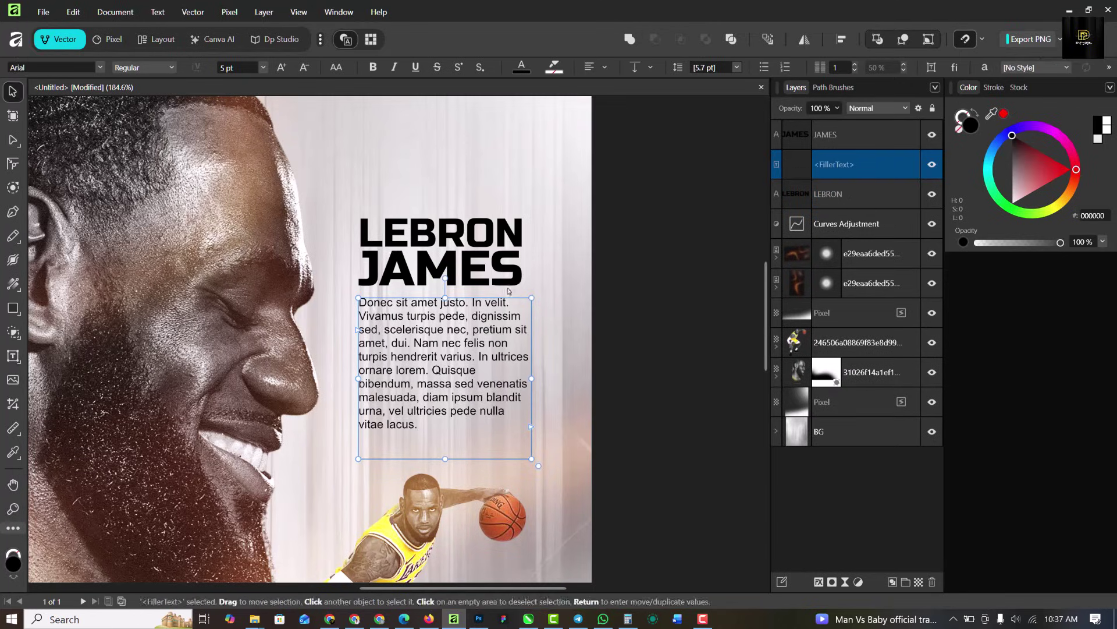
# Examine the poster's overall composition and the title and paragraph placement at different zoom levels.
pyautogui.hotkey('ctrl', '0')
pyautogui.click(476, 326)
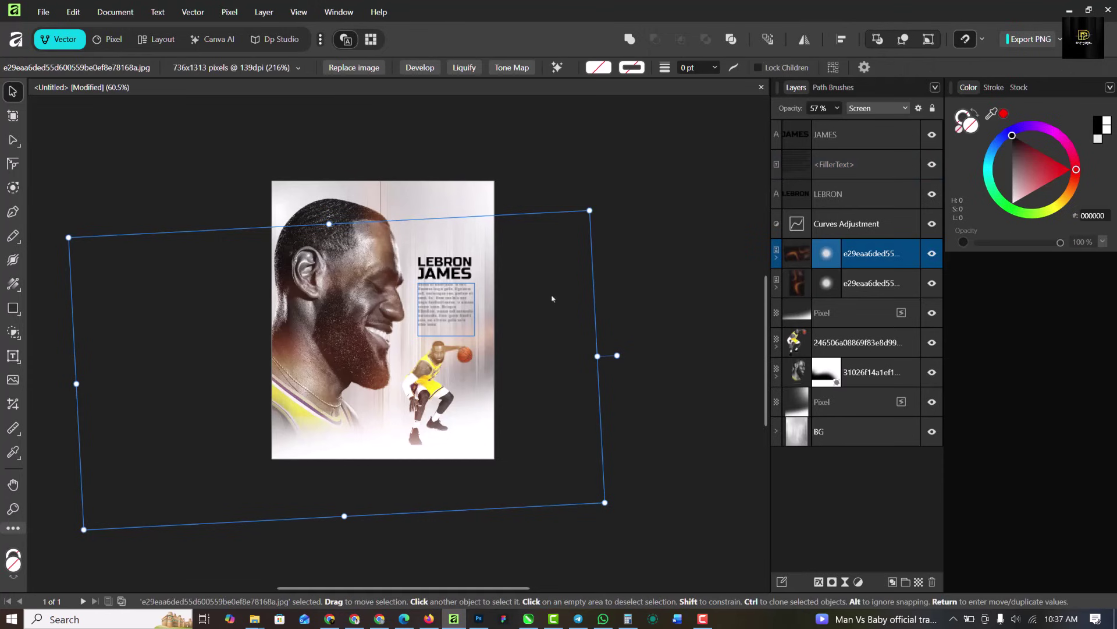
pyautogui.click(545, 248)
pyautogui.scroll(3, 451, 307)
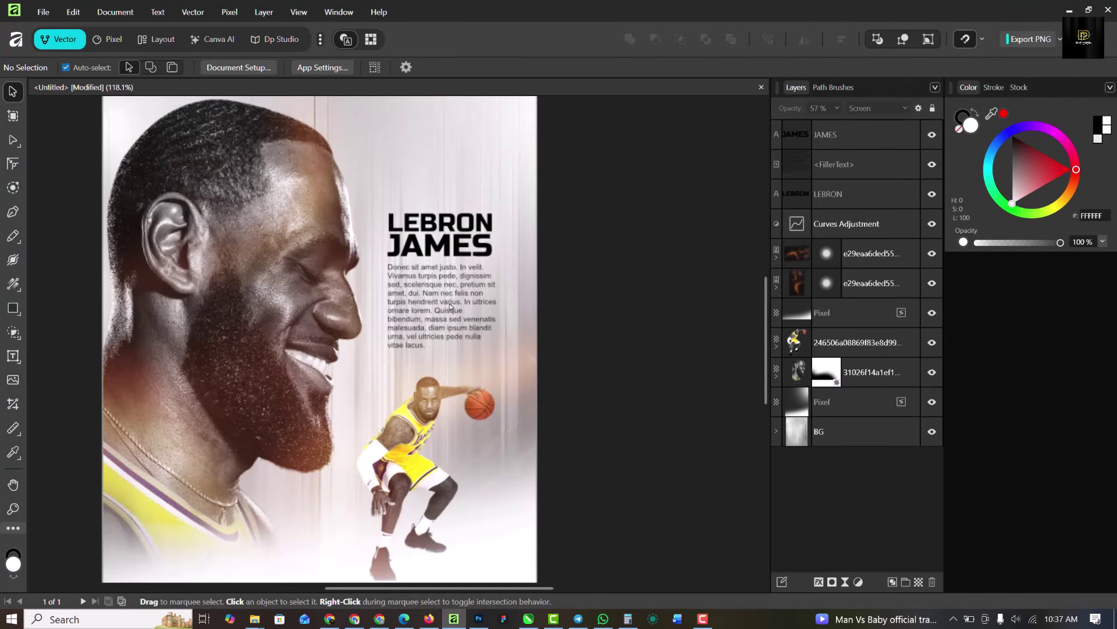
pyautogui.click(419, 285)
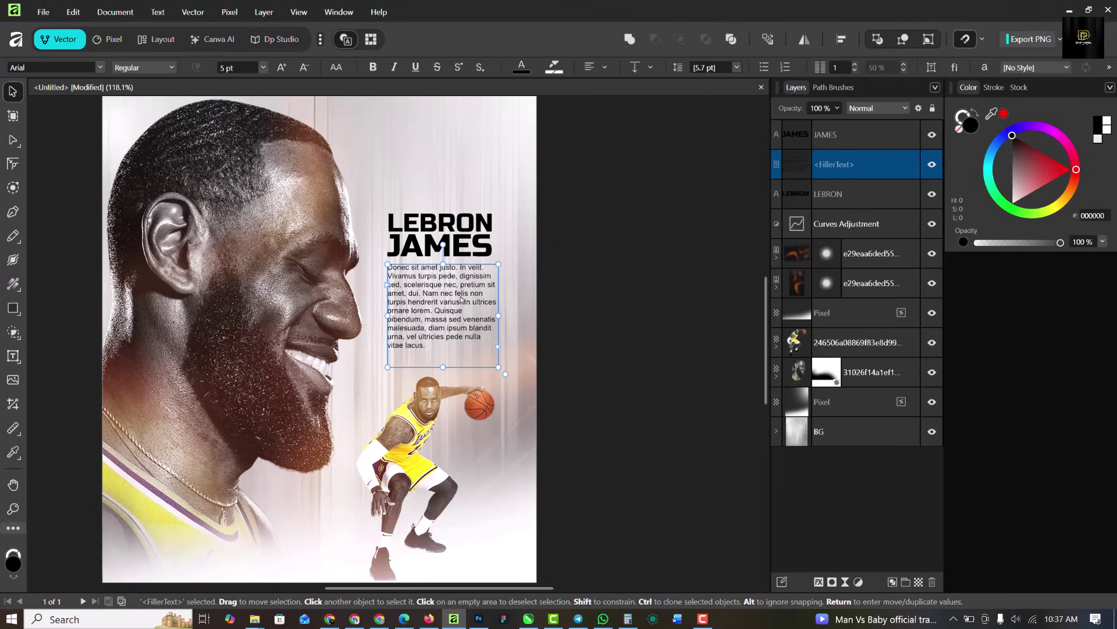
pyautogui.hotkey('ctrl', '+')
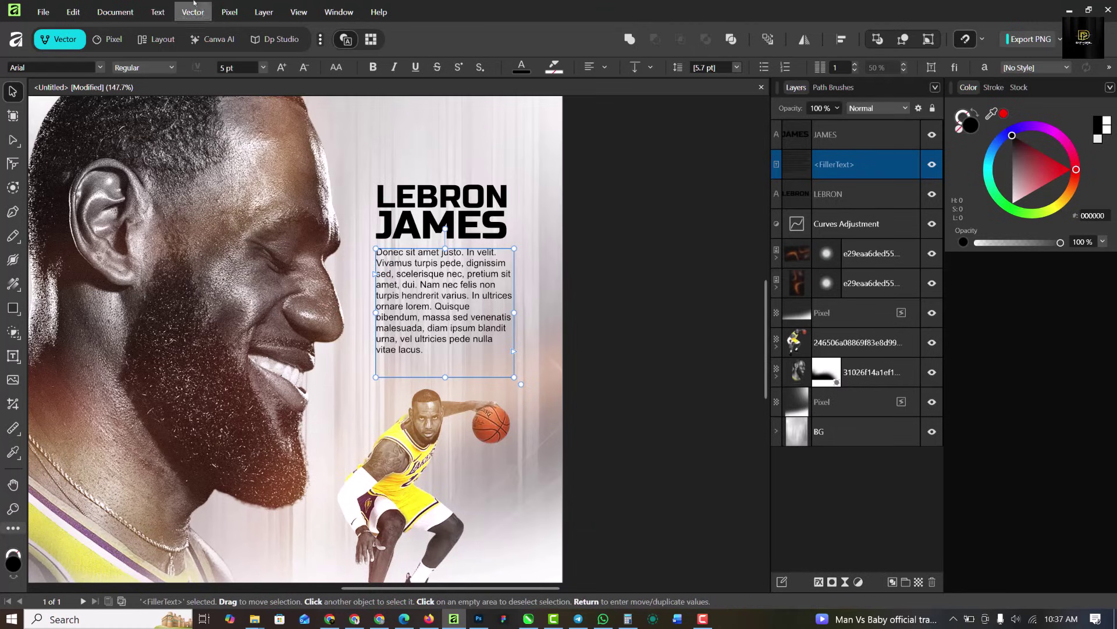
pyautogui.click(299, 11)
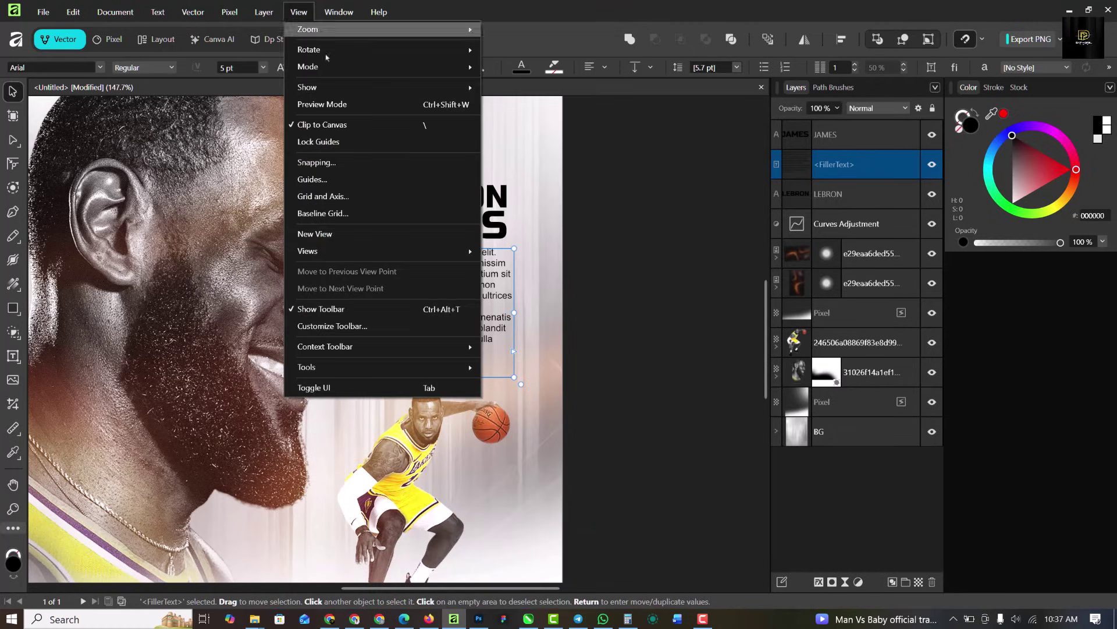
pyautogui.click(372, 109)
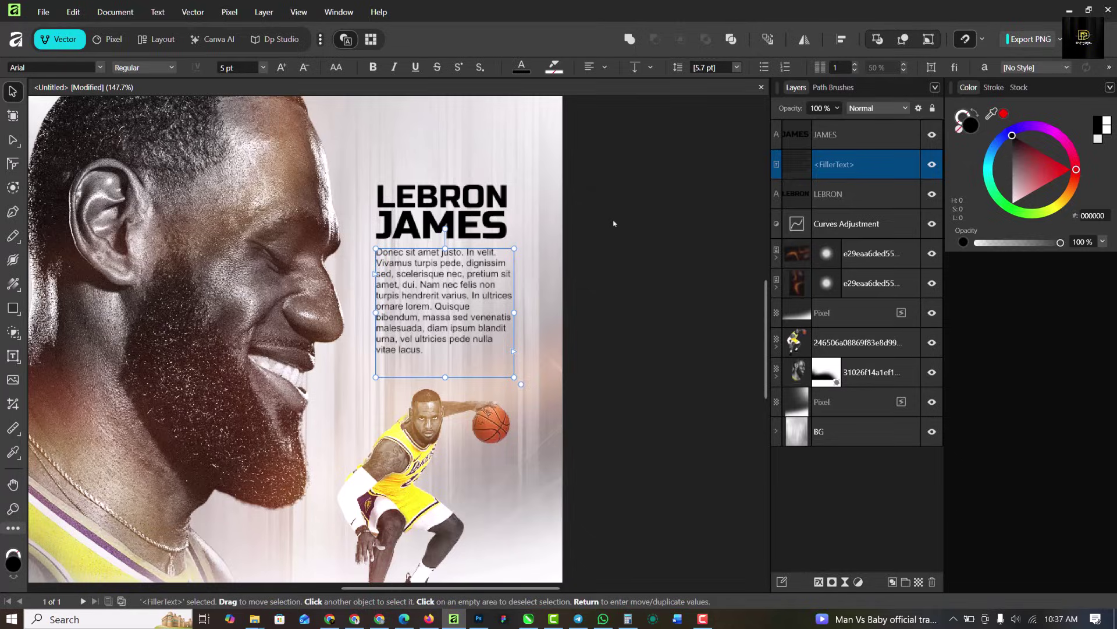
pyautogui.click(622, 200)
pyautogui.scroll(-4, 530, 213)
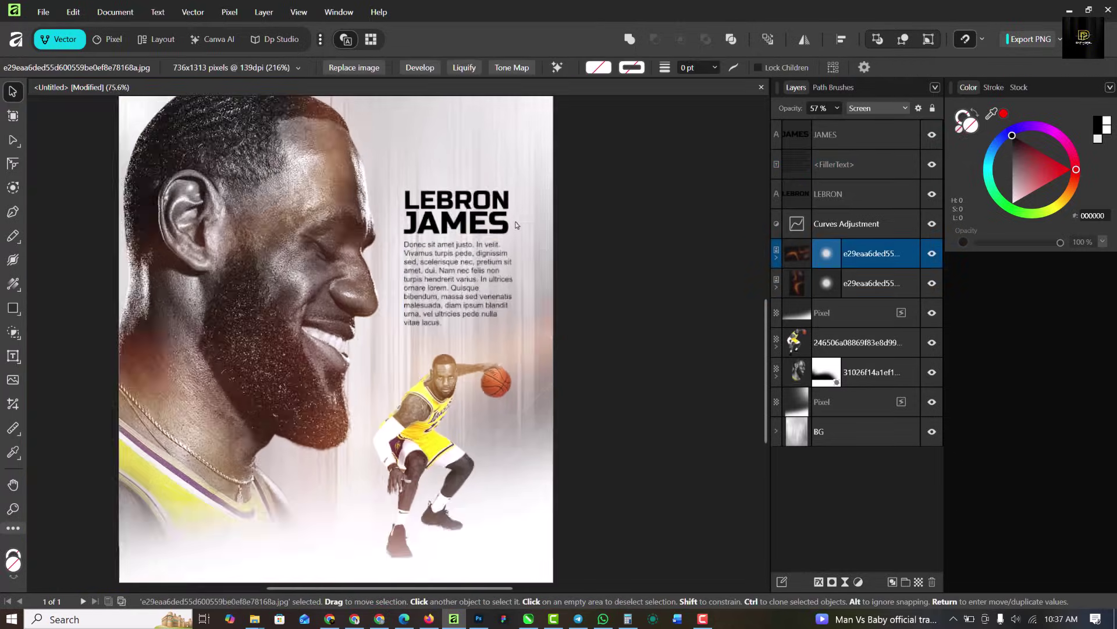
pyautogui.click(598, 126)
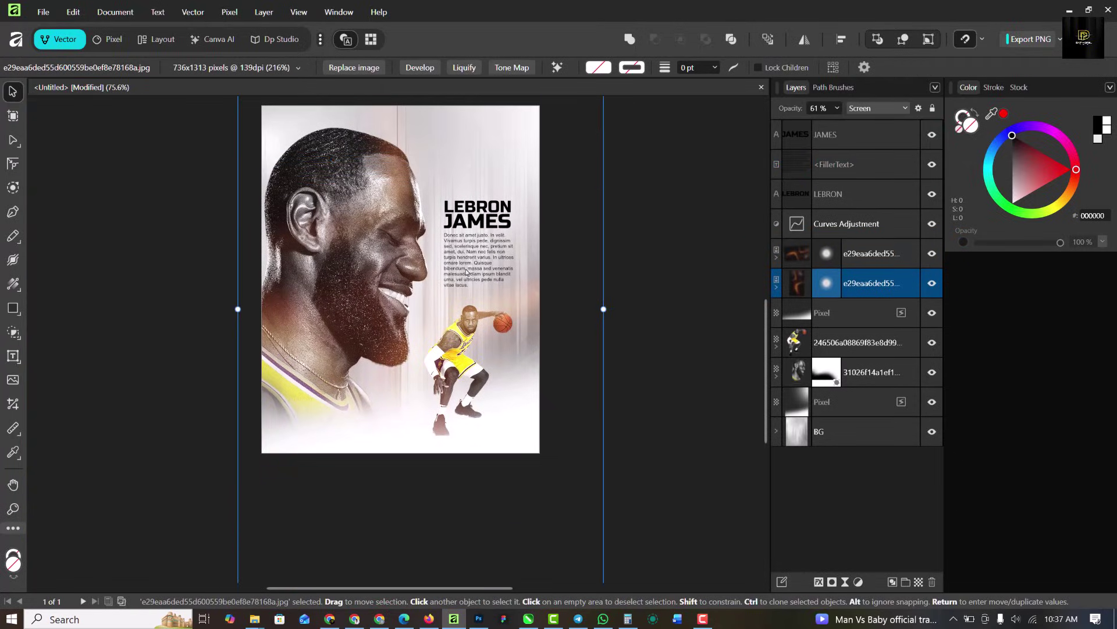
pyautogui.scroll(-2, 466, 272)
pyautogui.scroll(2, 477, 259)
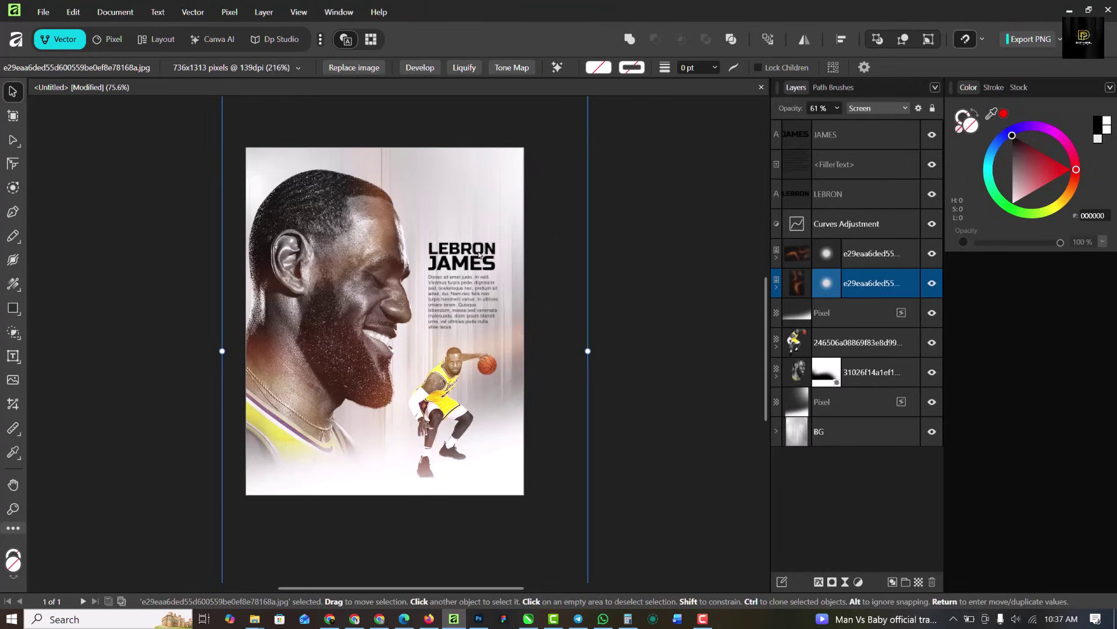
# Duplicate the LEBRON text above the title, extend the copy to "LEBRON JAMES" and shrink it to 5.7 pt.
pyautogui.click(479, 254)
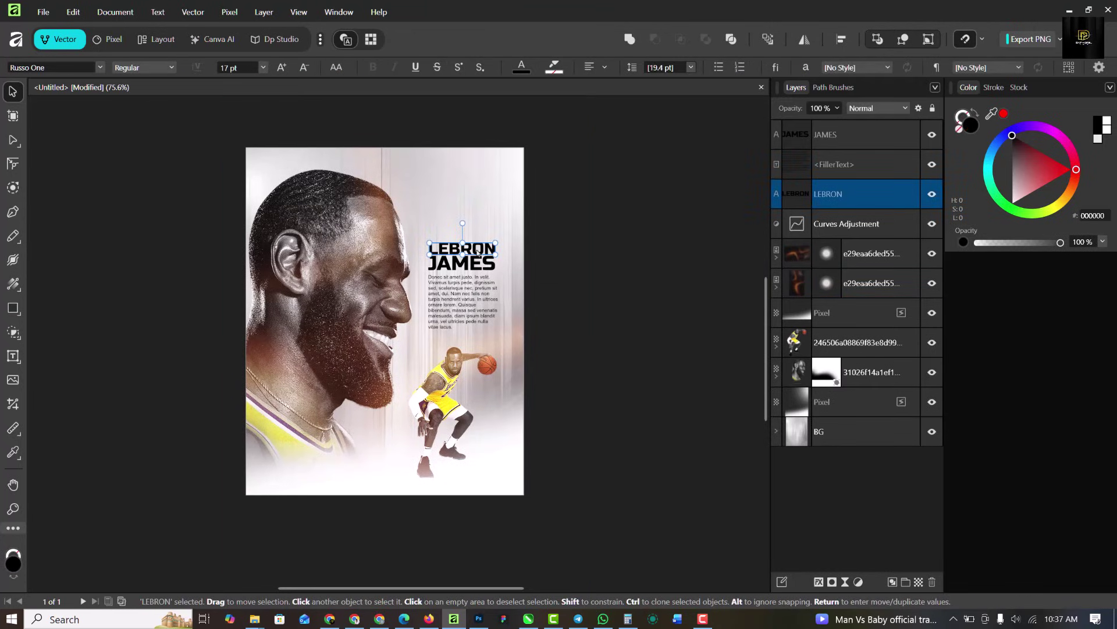
pyautogui.moveTo(469, 254); pyautogui.dragTo(466, 203)
pyautogui.hotkey('ctrl', 'j')
pyautogui.scroll(4, 488, 204)
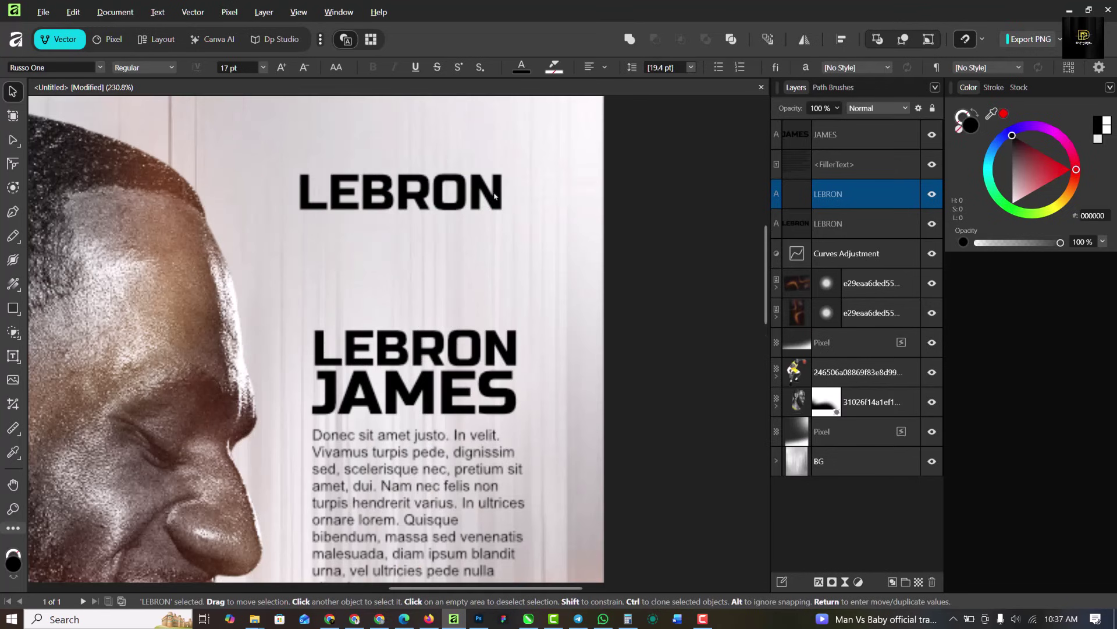
pyautogui.doubleClick(495, 202)
pyautogui.write('JAMES')
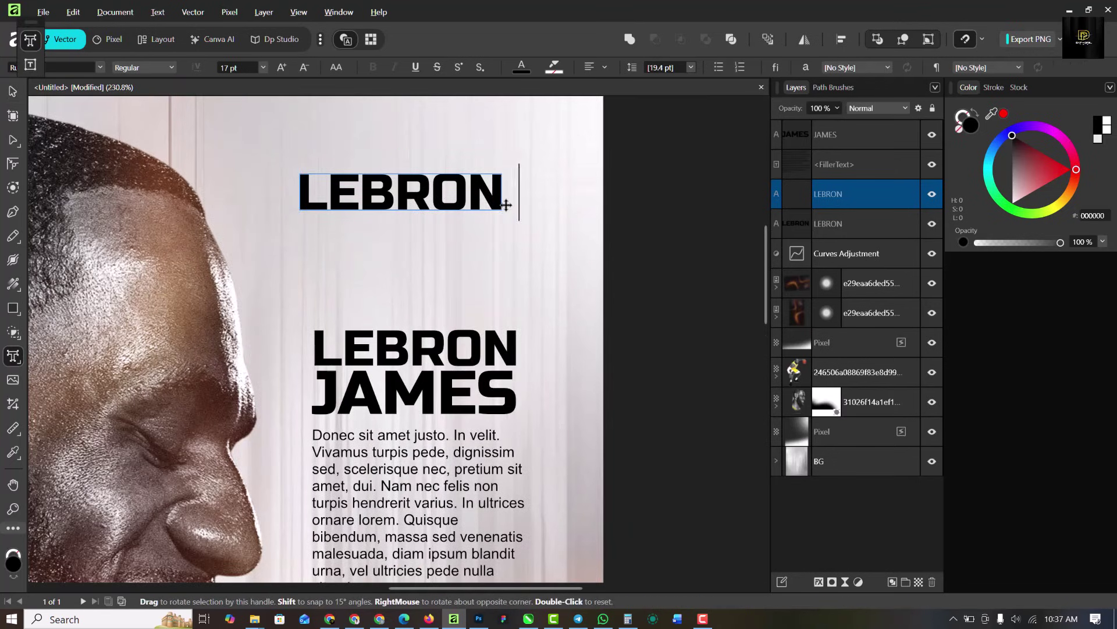
pyautogui.press('Escape')
pyautogui.moveTo(403, 196); pyautogui.dragTo(303, 167)
pyautogui.moveTo(585, 181); pyautogui.dragTo(455, 176)
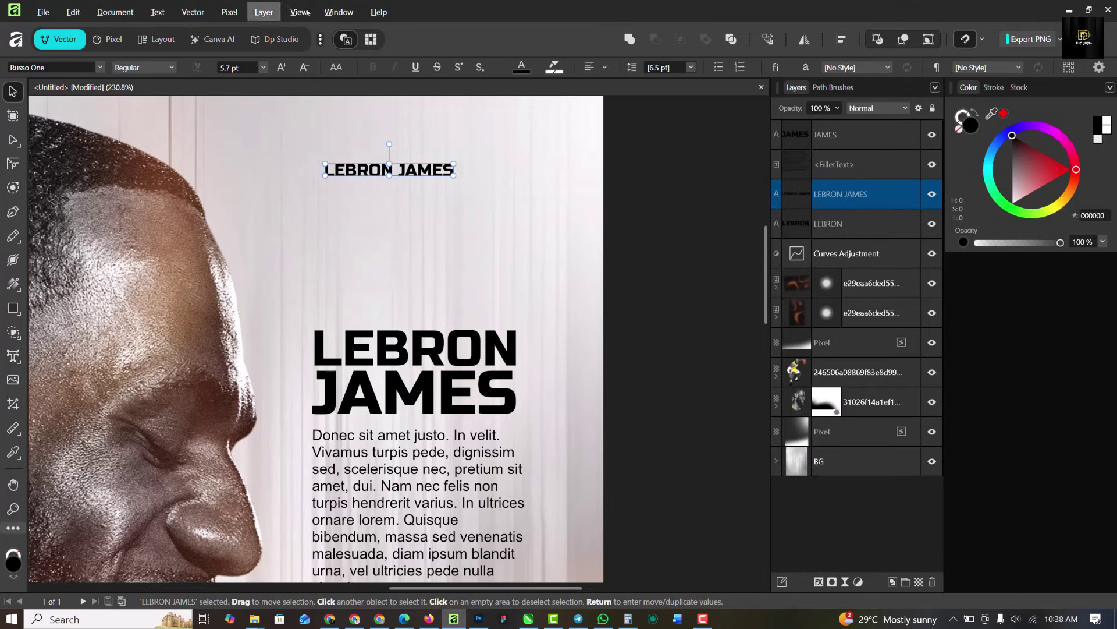
# Set the small LEBRON JAMES line's tracking to 3000 ‰ and place it across the poster's top edge.
pyautogui.click(339, 12)
pyautogui.click(512, 190)
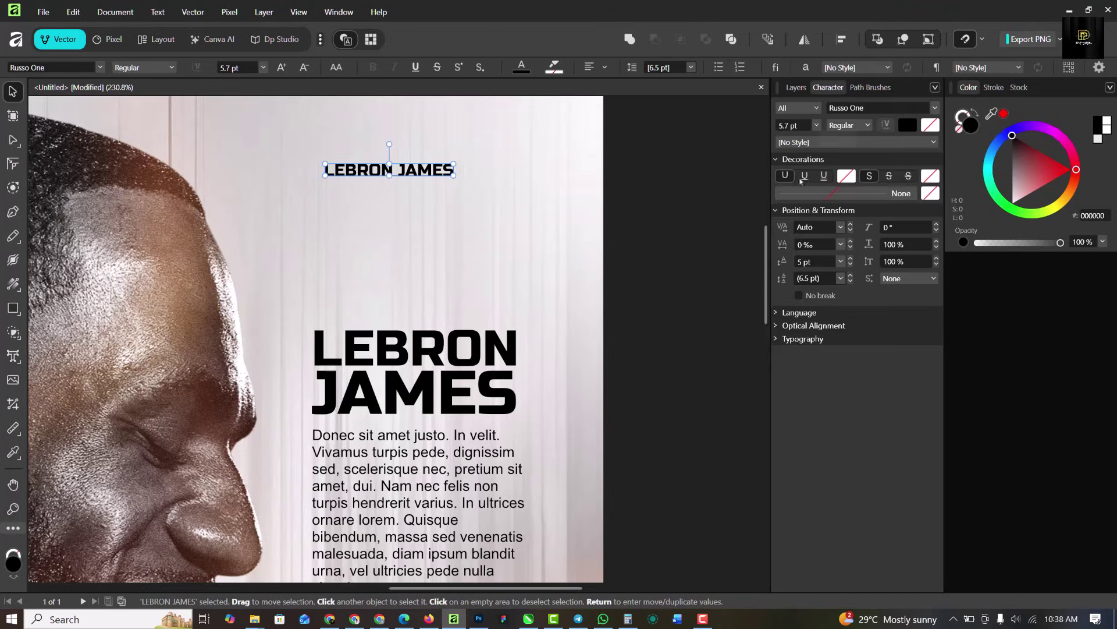
pyautogui.click(815, 244)
pyautogui.write('3000')
pyautogui.press('Return')
pyautogui.scroll(-5, 462, 262)
pyautogui.moveTo(435, 240); pyautogui.dragTo(350, 212)
pyautogui.click(557, 256)
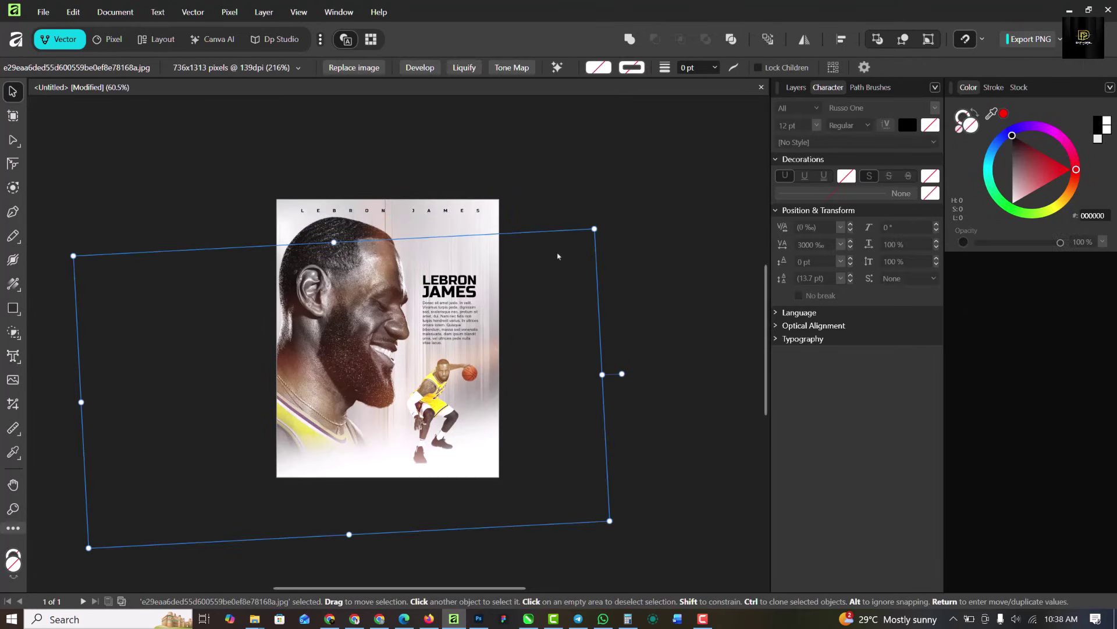
# Move the large portrait slightly down and scale it down a little to leave more room beneath the LEBRON JAMES line.
pyautogui.scroll(4, 356, 307)
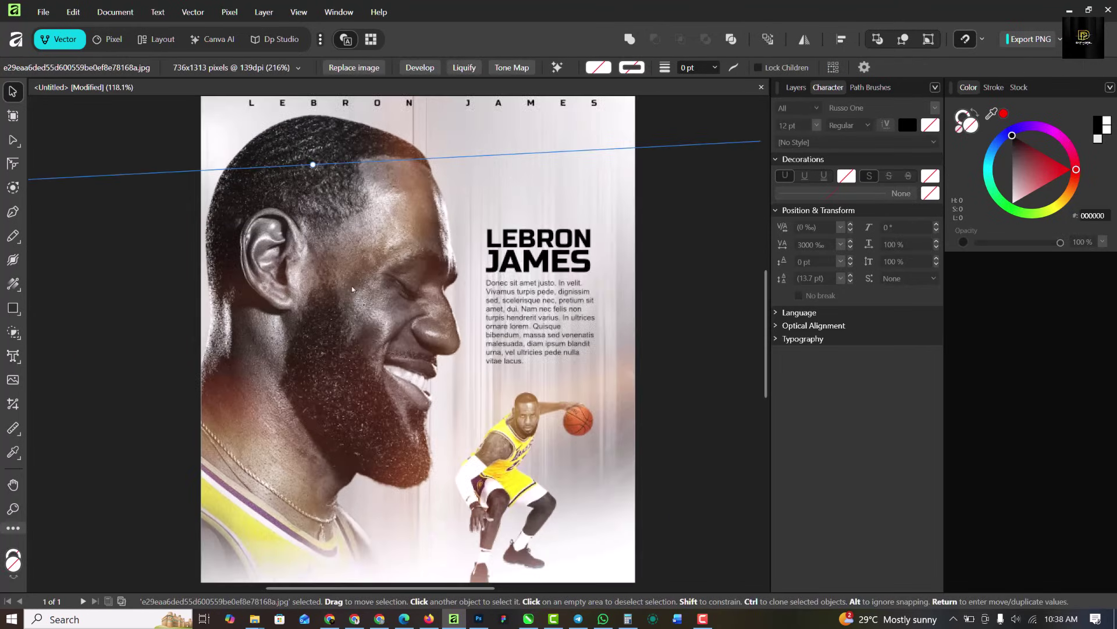
pyautogui.scroll(-2, 315, 211)
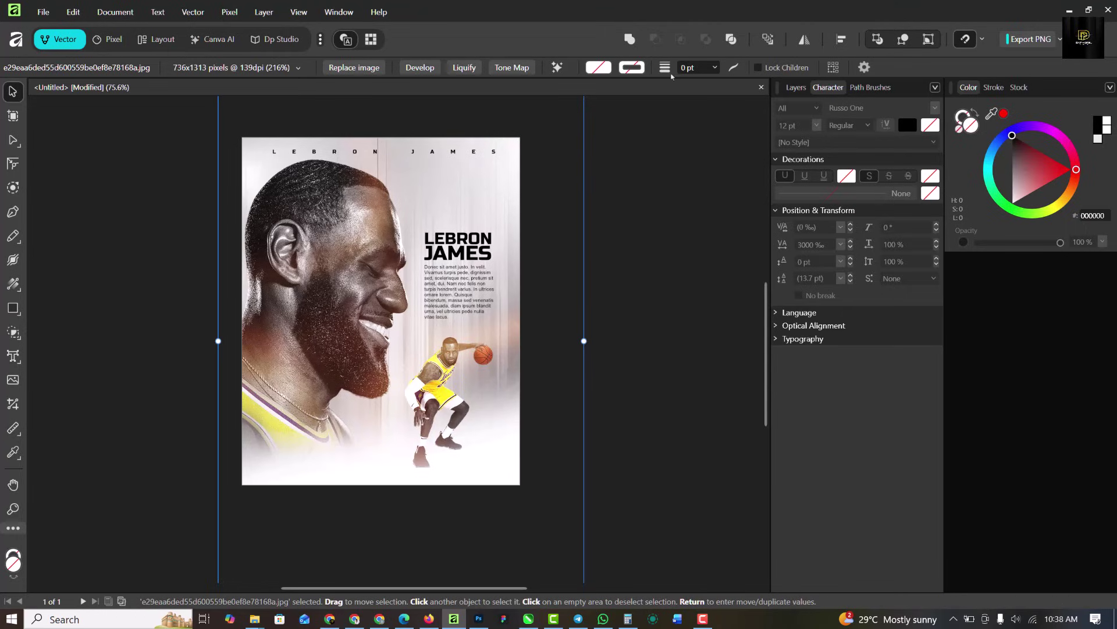
pyautogui.click(793, 87)
pyautogui.click(801, 402)
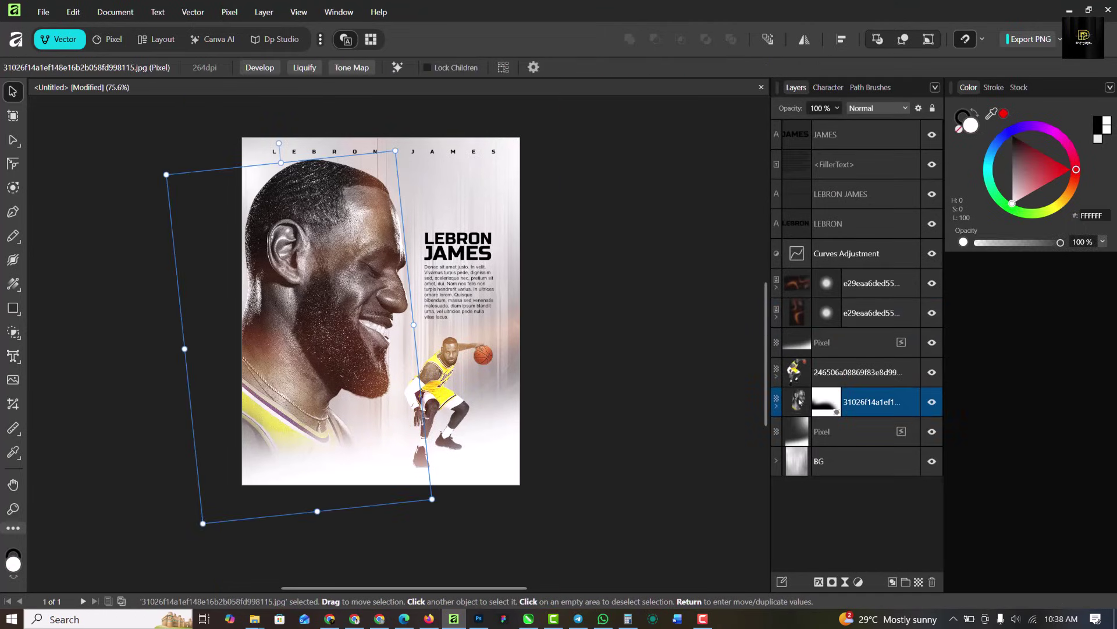
pyautogui.press('Down')
pyautogui.press('Down')
pyautogui.press('Down')
pyautogui.press('Down')
pyautogui.press('Down')
pyautogui.press('Down')
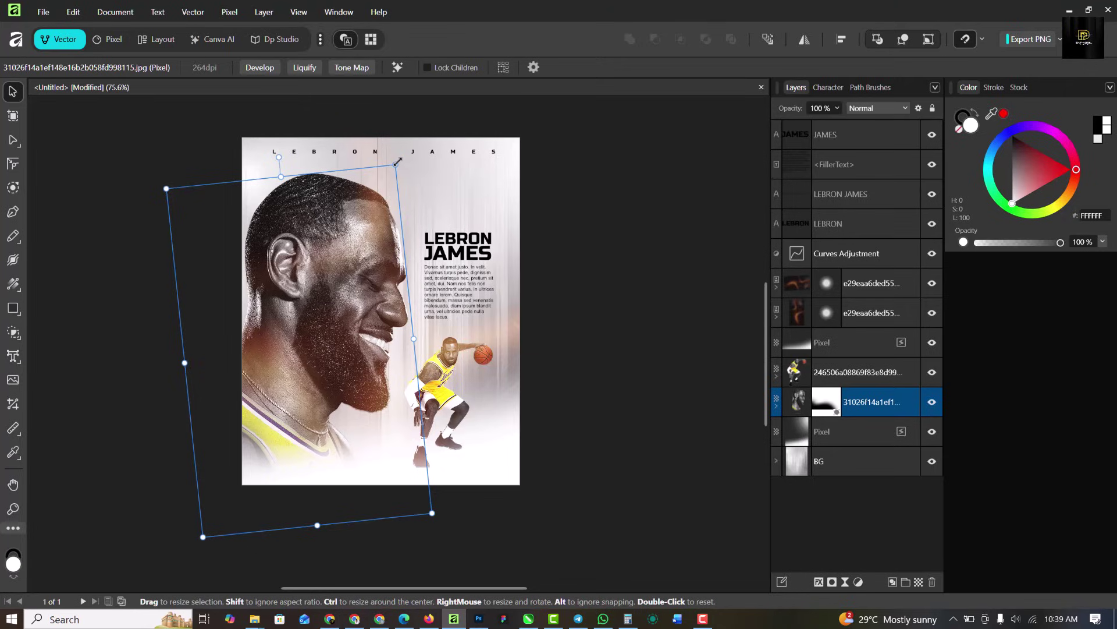
pyautogui.moveTo(397, 163); pyautogui.dragTo(385, 184)
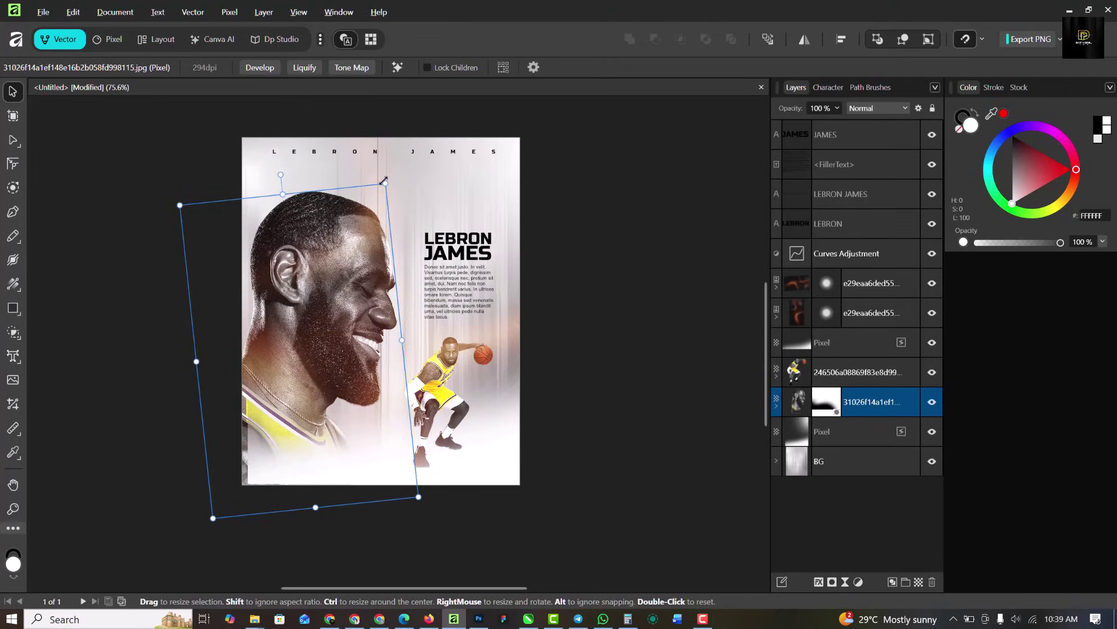
pyautogui.click(593, 259)
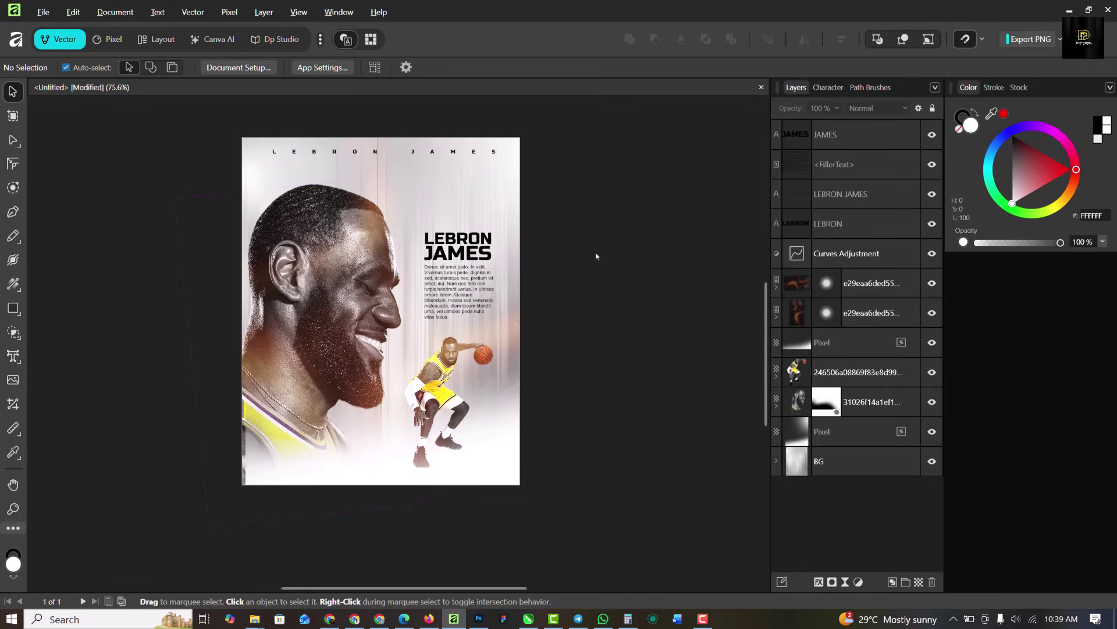
# Move the small LEBRON JAMES line slightly down from the poster's top edge, closer to the portrait's head.
pyautogui.scroll(1, 596, 256)
pyautogui.click(392, 129)
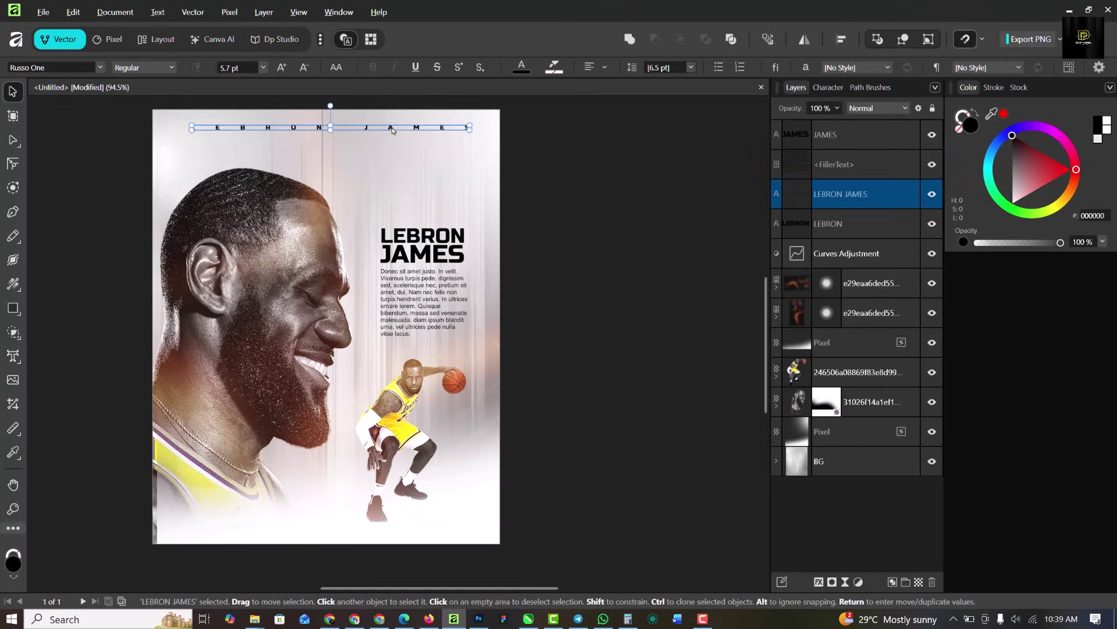
pyautogui.moveTo(393, 128); pyautogui.dragTo(393, 143)
pyautogui.click(611, 175)
pyautogui.click(655, 127)
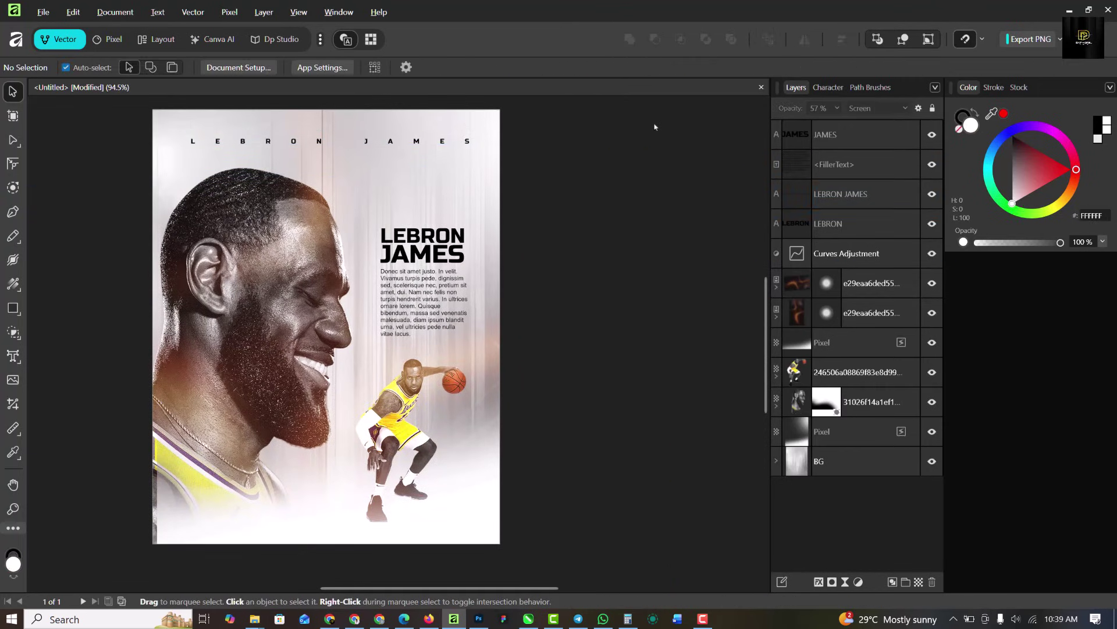
pyautogui.hscroll(-2, 655, 127)
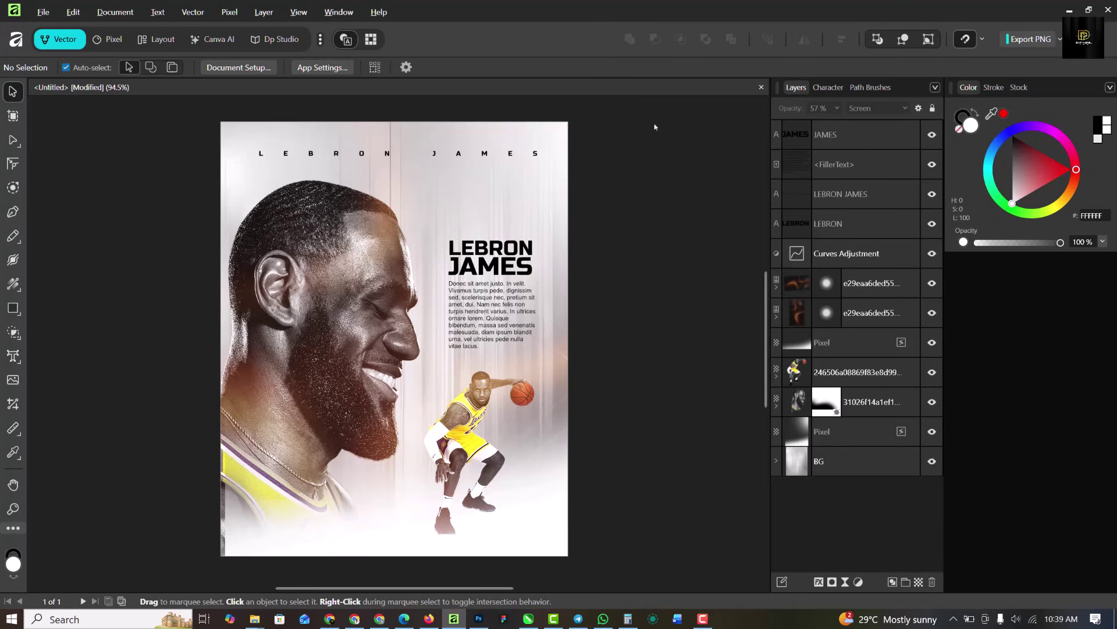
# Select the JAMES title text layer at the head of the layer stack.
pyautogui.click(855, 135)
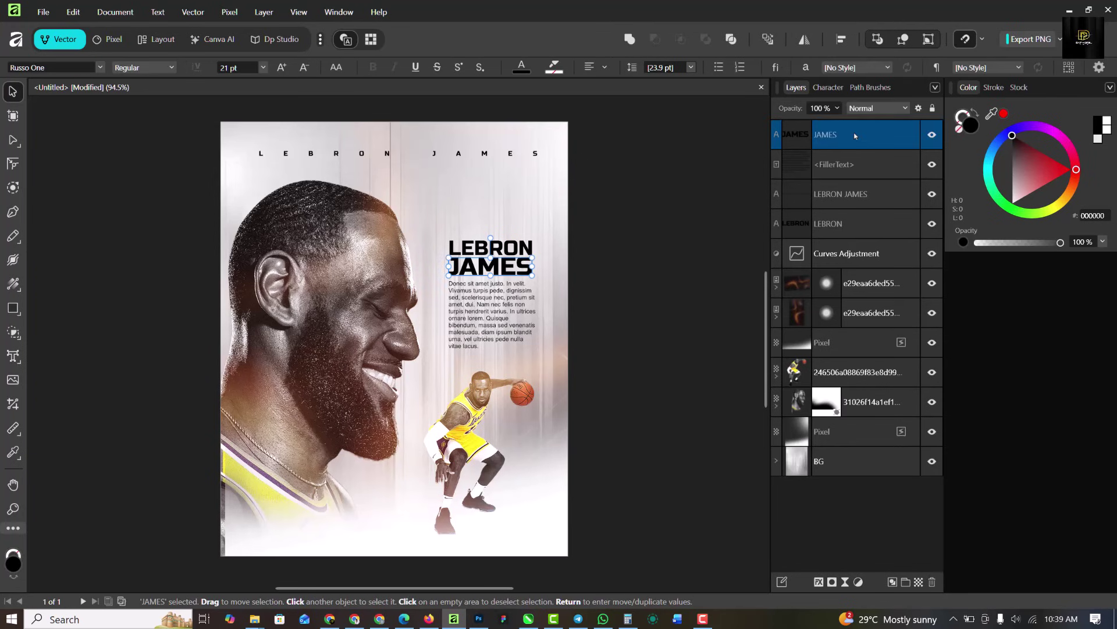